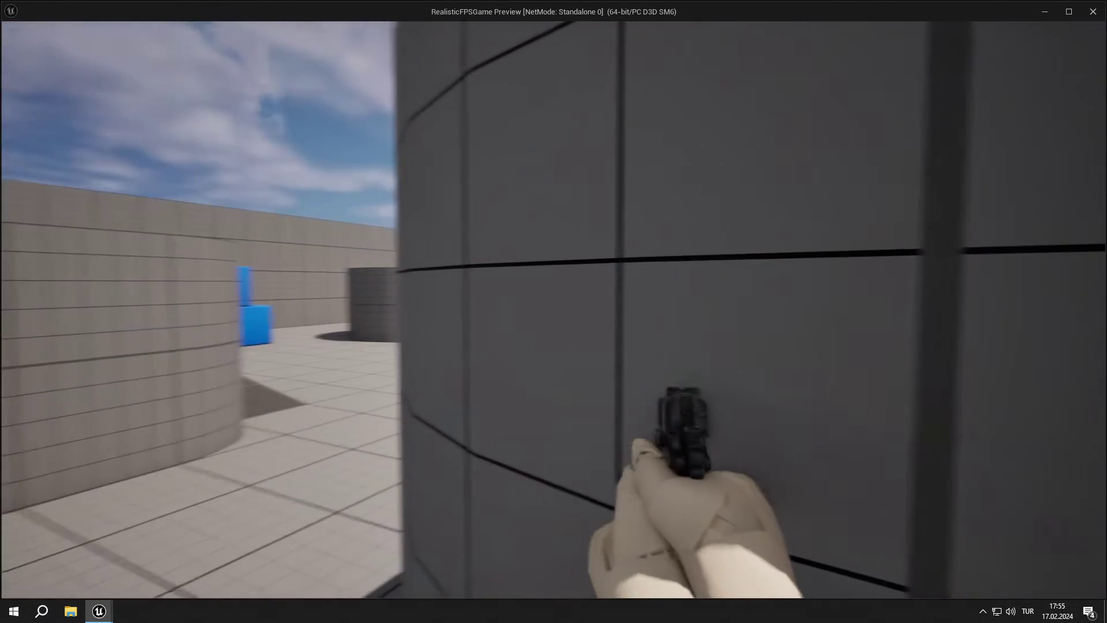
Stop the game preview, go to the root Content folder and collapse its expanded subfolders
key(Escape)
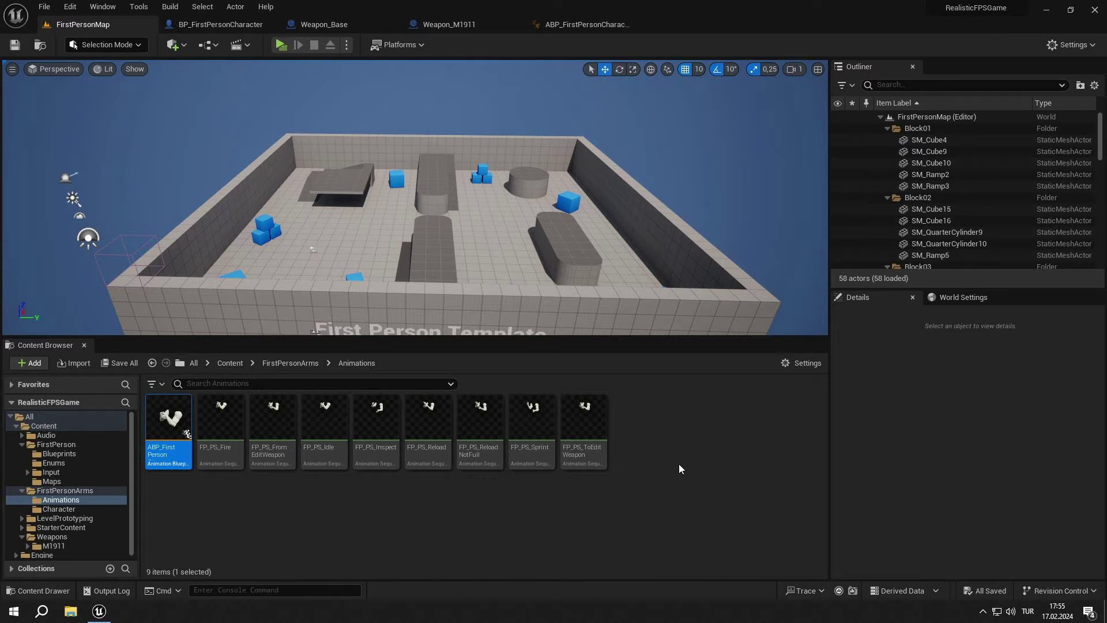
click(44, 426)
click(22, 444)
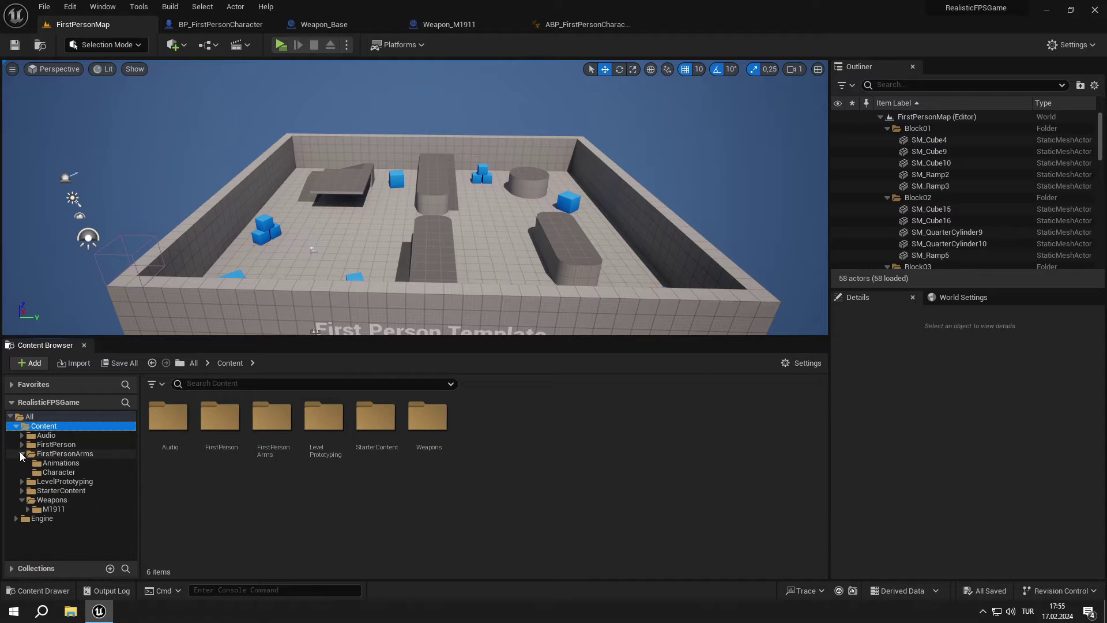
click(22, 453)
click(22, 481)
Create a Material Function named AntiNearClip in the Content folder
right_click(501, 423)
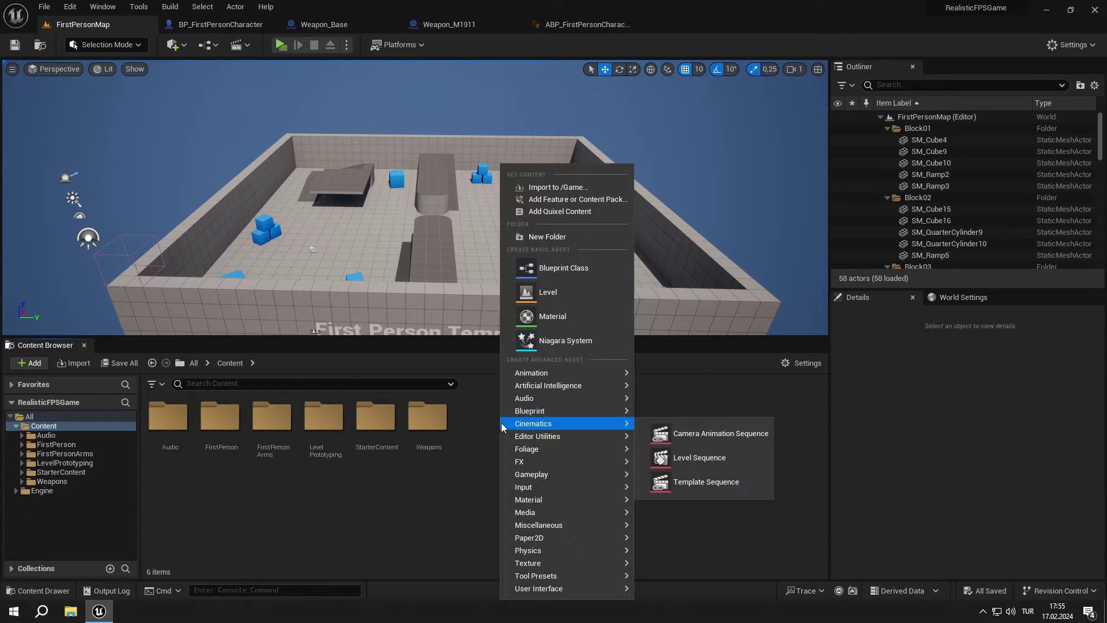
mouse_move(570, 481)
mouse_move(558, 501)
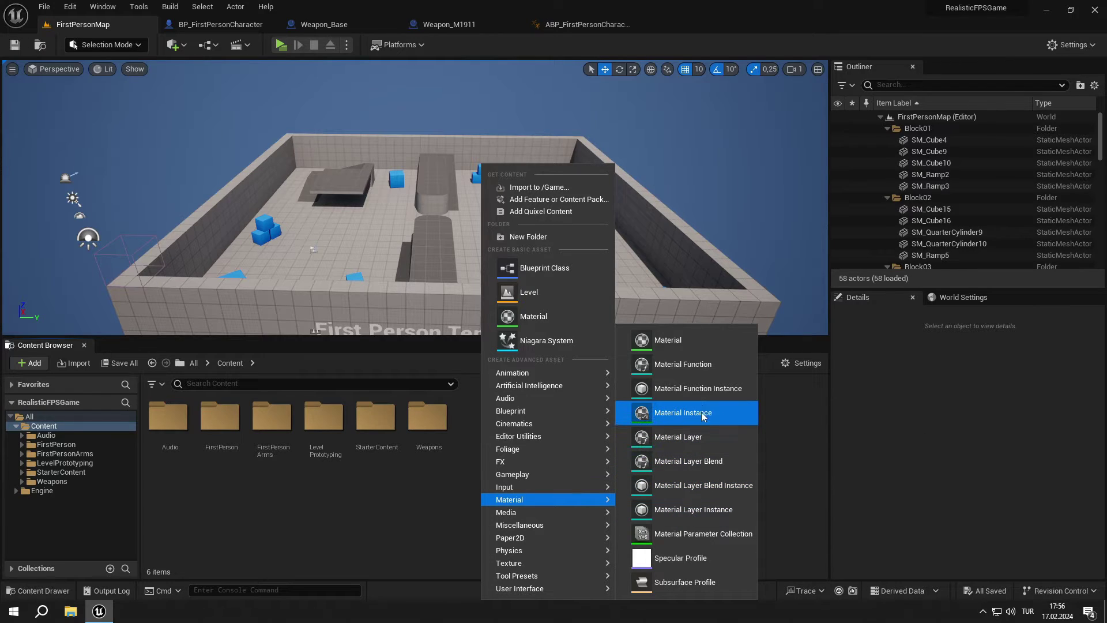
click(704, 375)
text(AntiNear)
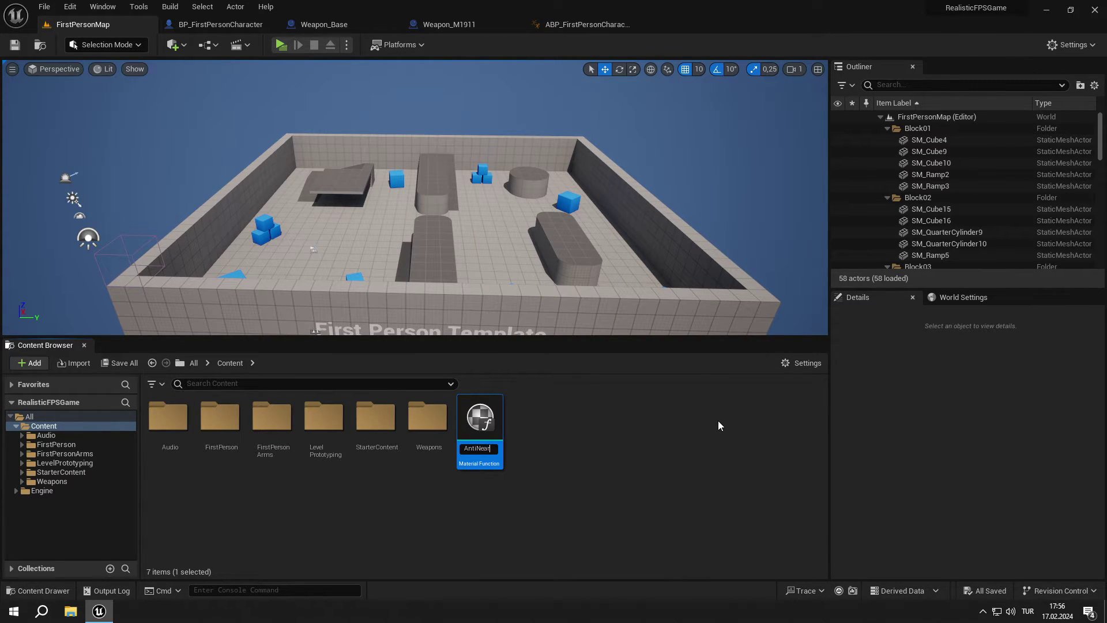
key(Return)
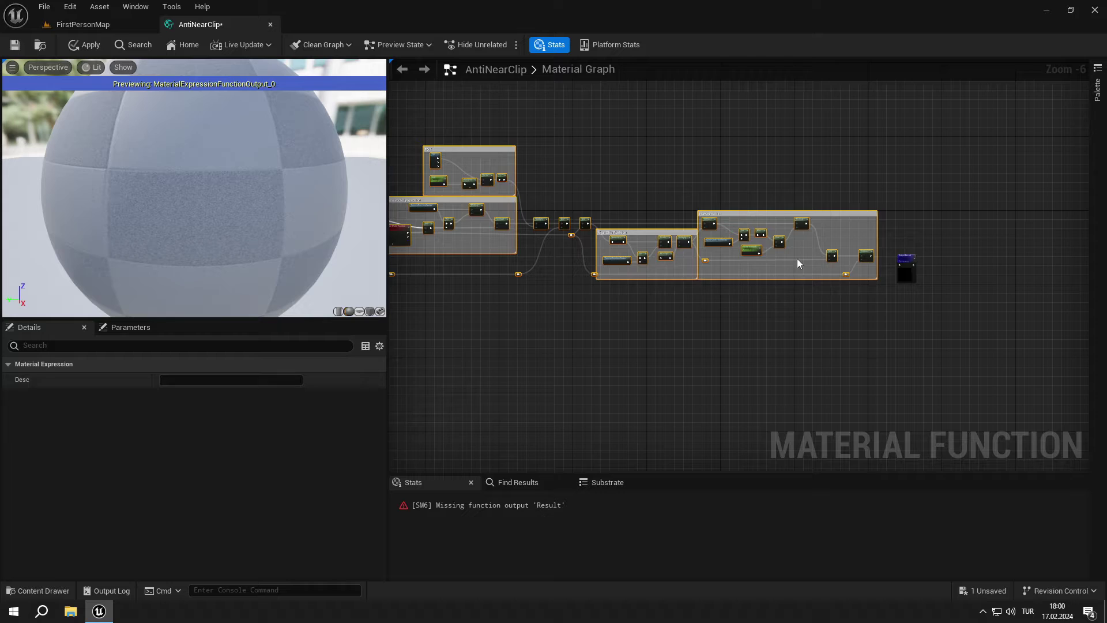
Connect the final Subtract node's output to Output Result, and apply, save and close the AntiNearClip function
scroll(799, 264, up, 7)
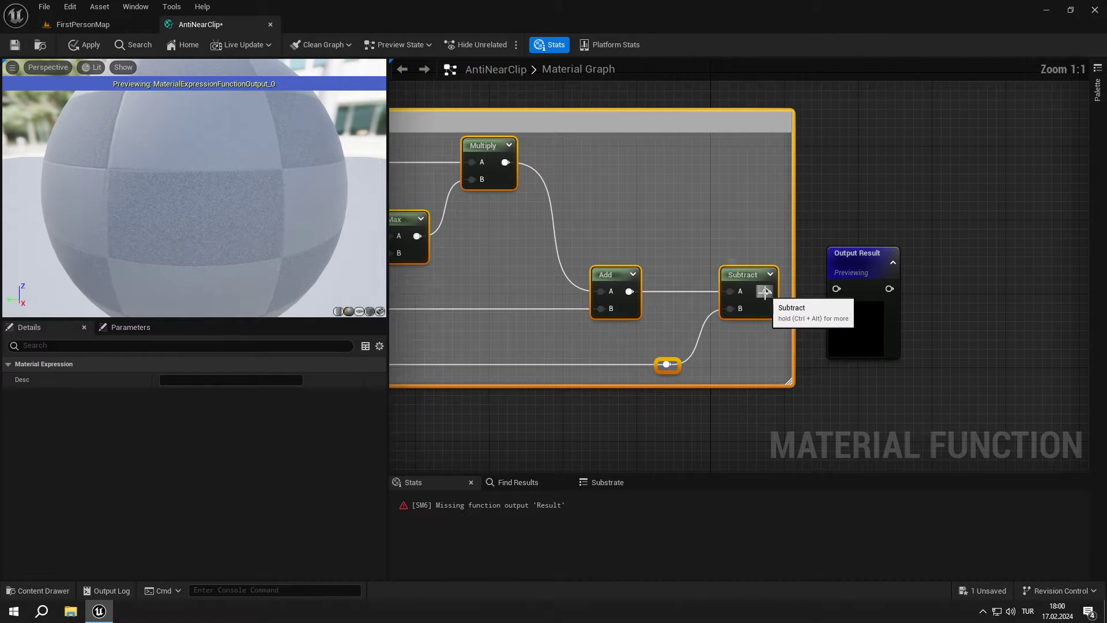
drag(767, 291, 836, 289)
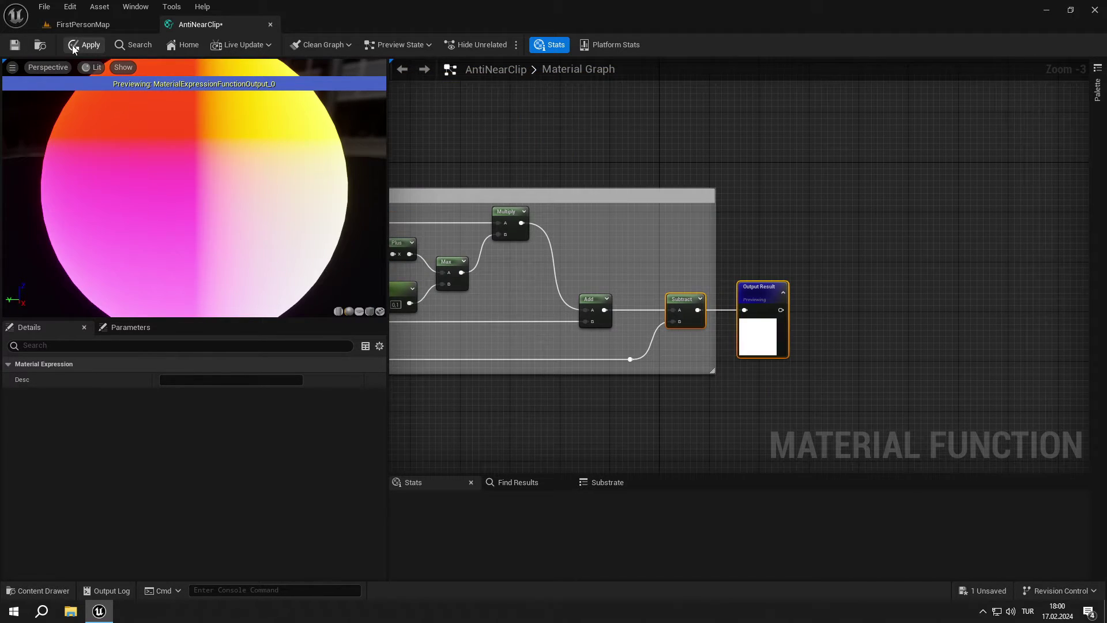
click(71, 43)
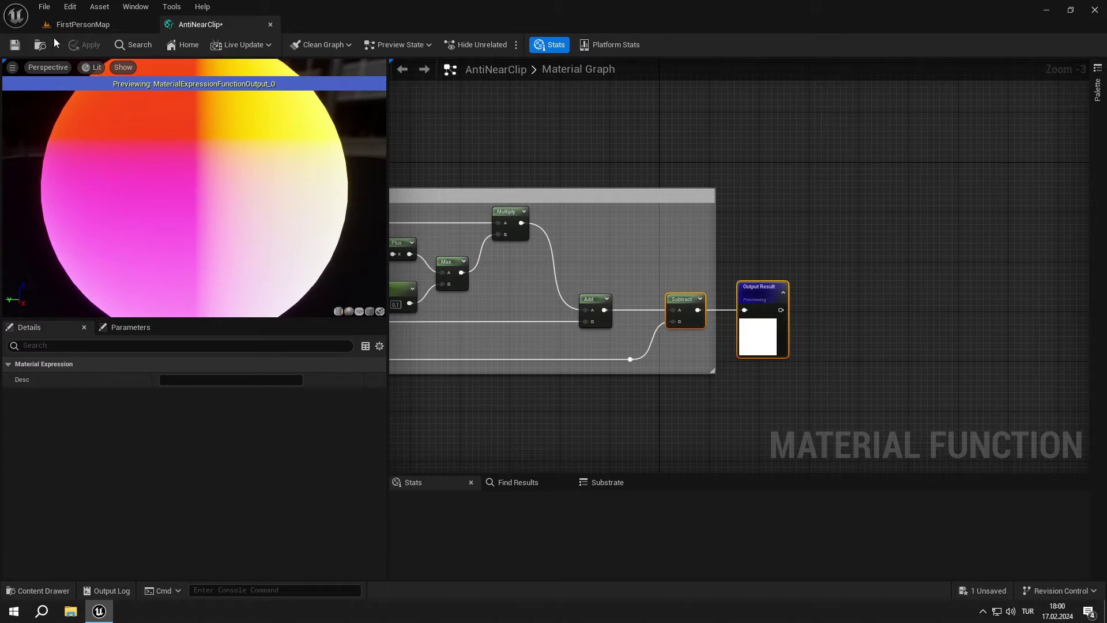
click(15, 44)
right_drag(508, 151, 567, 146)
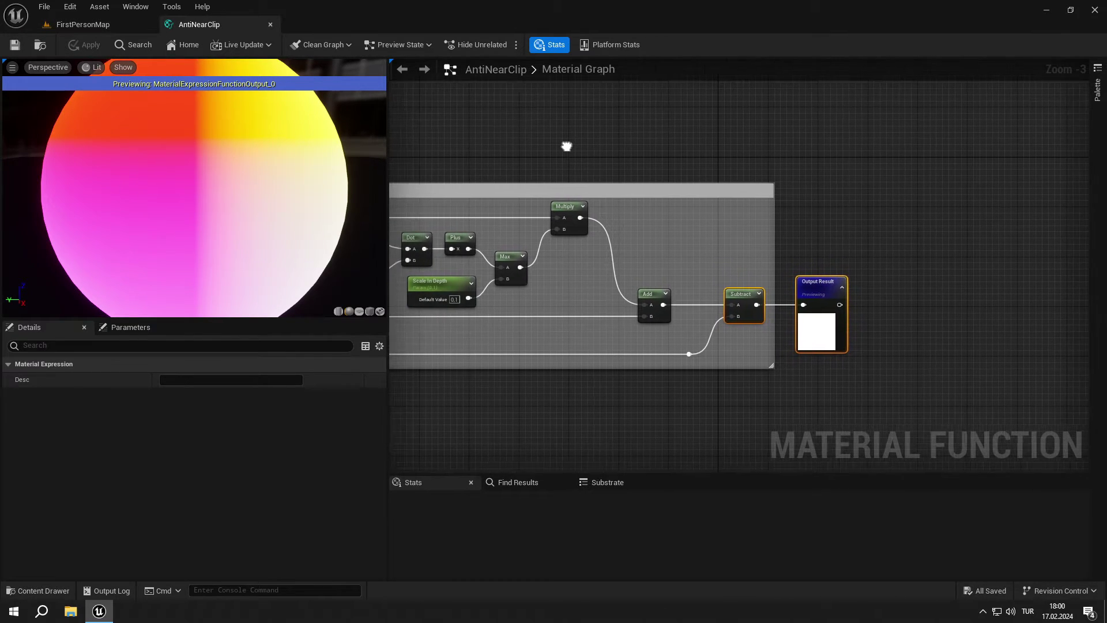
click(98, 24)
click(271, 25)
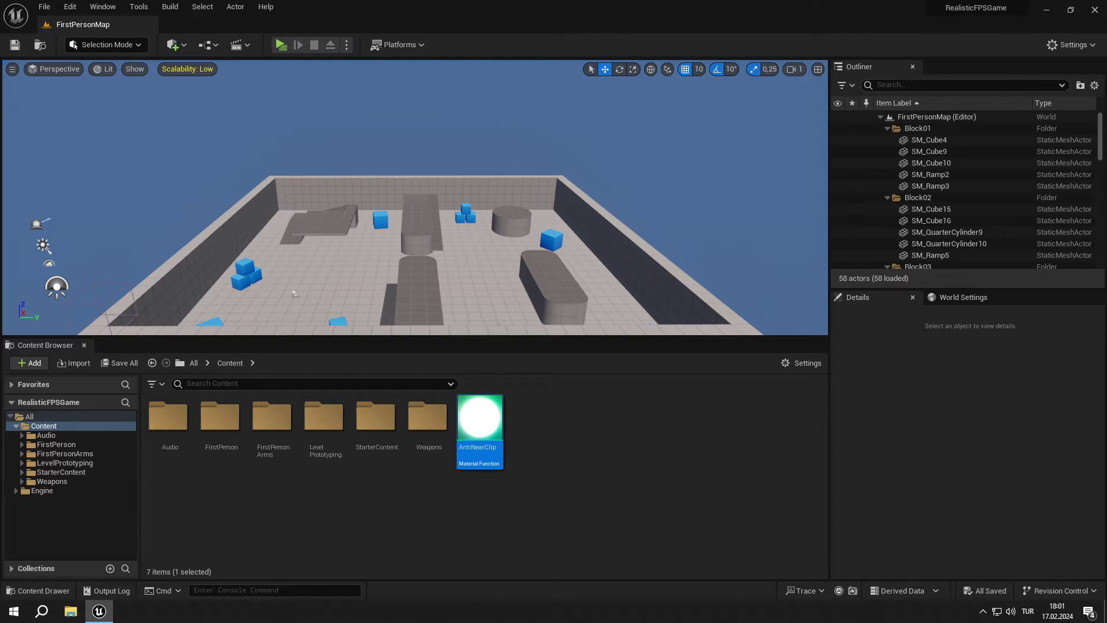
Open the M_Mannquin material from the FirstPersonArms Character folder
click(56, 444)
click(65, 454)
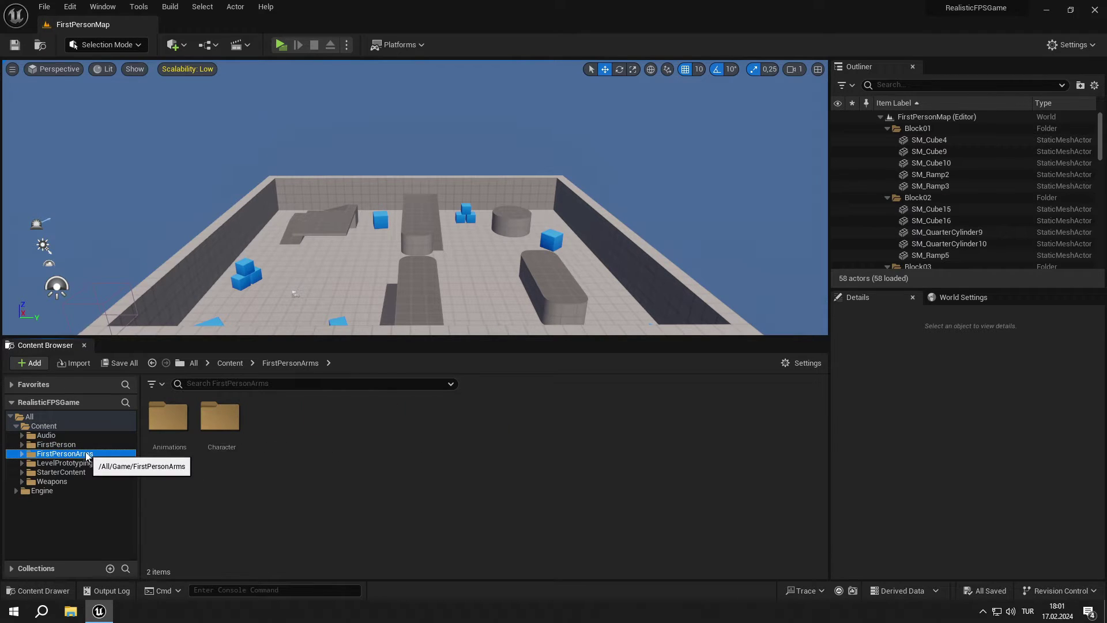
click(239, 430)
double_click(238, 431)
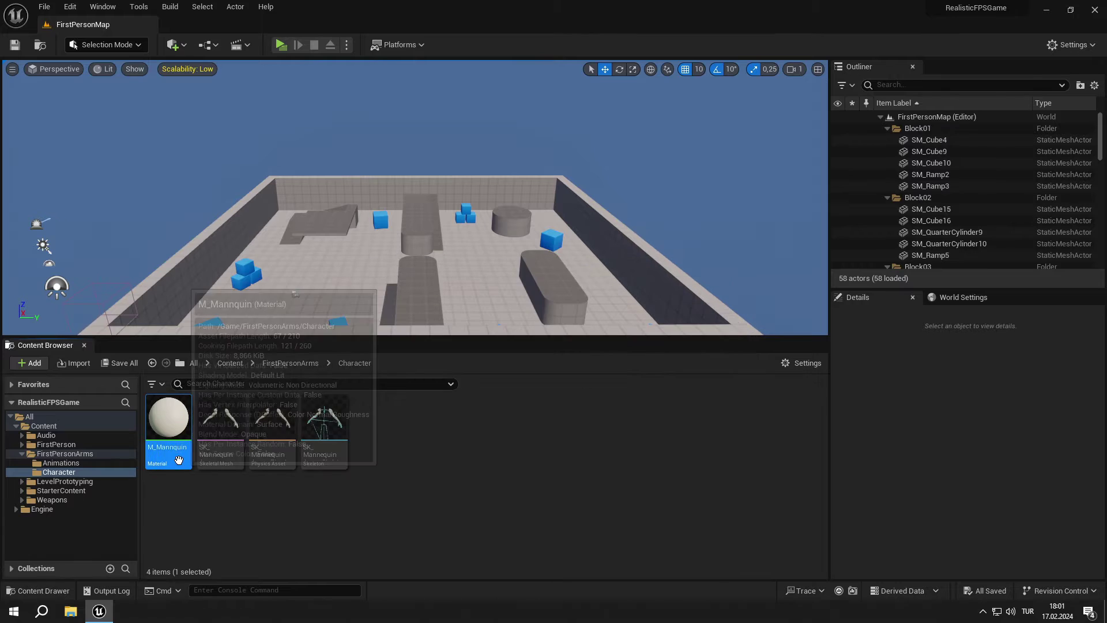
double_click(168, 420)
Add a MaterialFunctionCall node to the M_Mannquin graph, beside the lower part of the main material node
right_drag(553, 324, 592, 247)
right_click(592, 247)
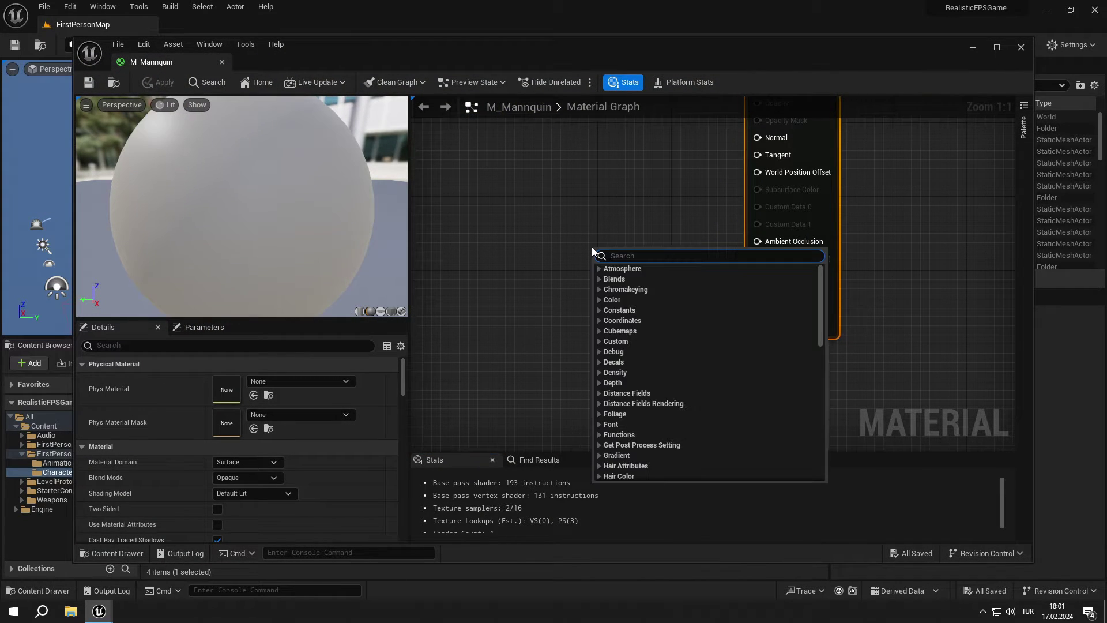
text(Call t)
key(Return)
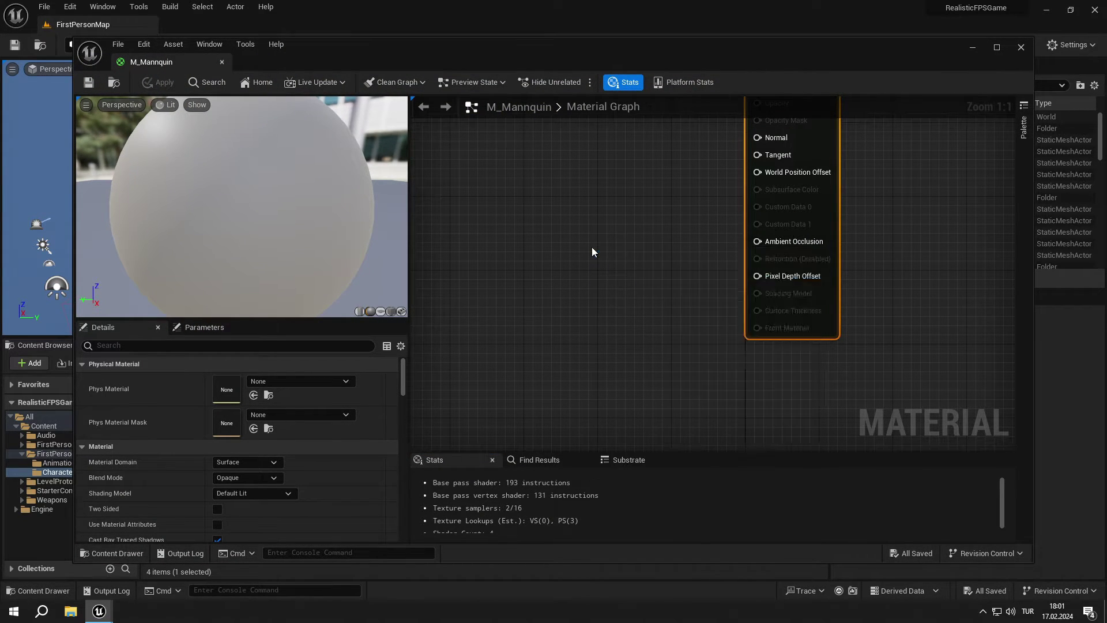
right_drag(625, 263, 613, 312)
drag(613, 312, 608, 307)
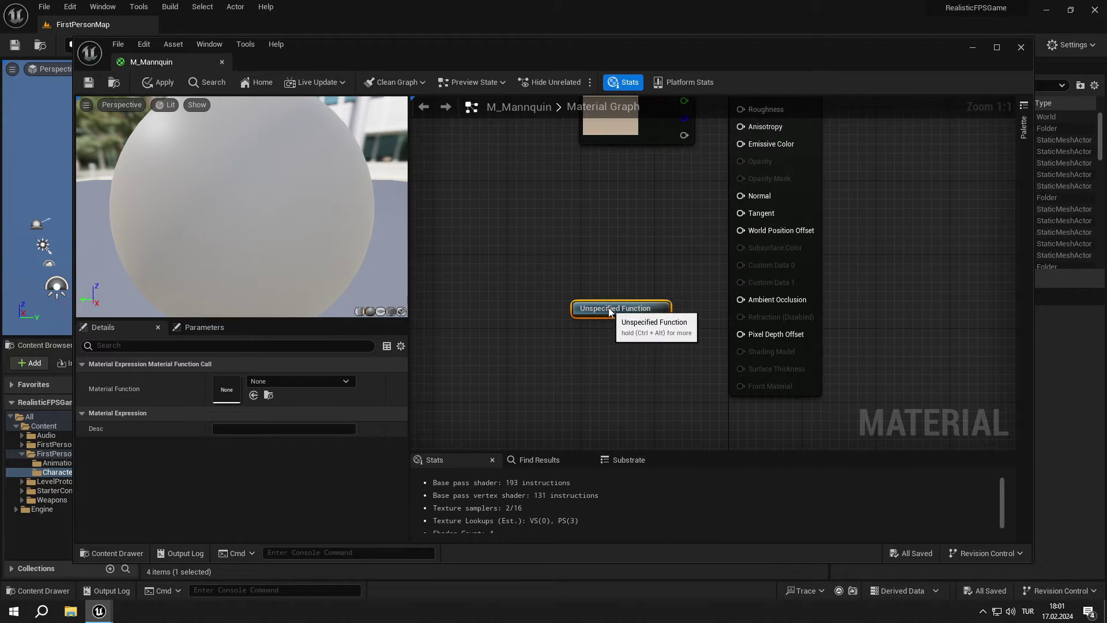
Assign AntiNearClip to the function call node and connect its Result to M_Mannquin's World Position Offset
click(268, 383)
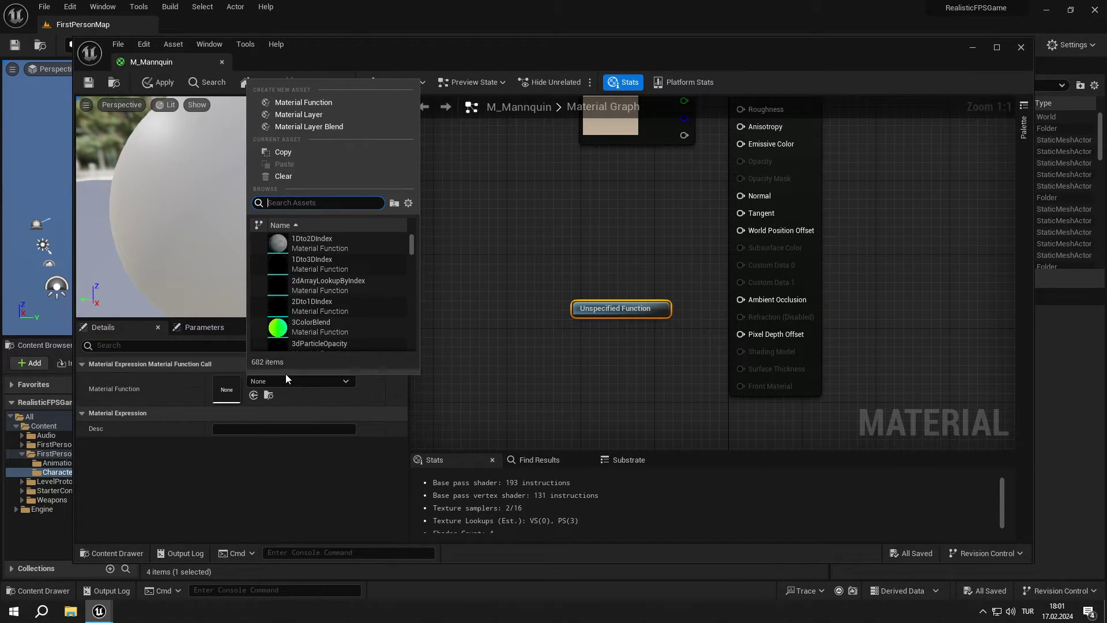
text(AntiNear)
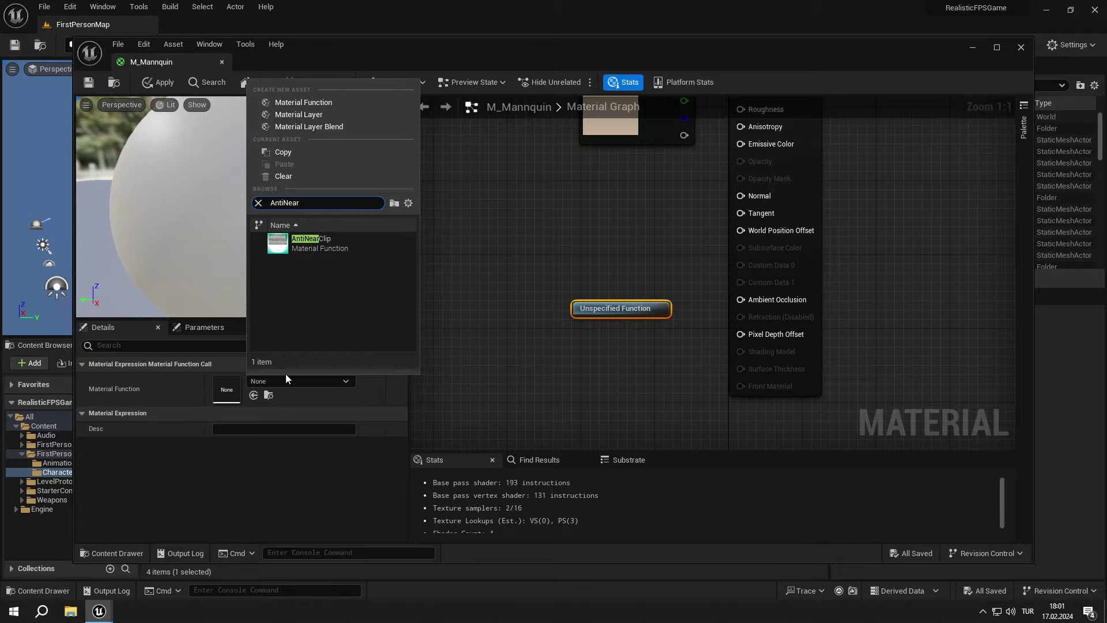
click(315, 241)
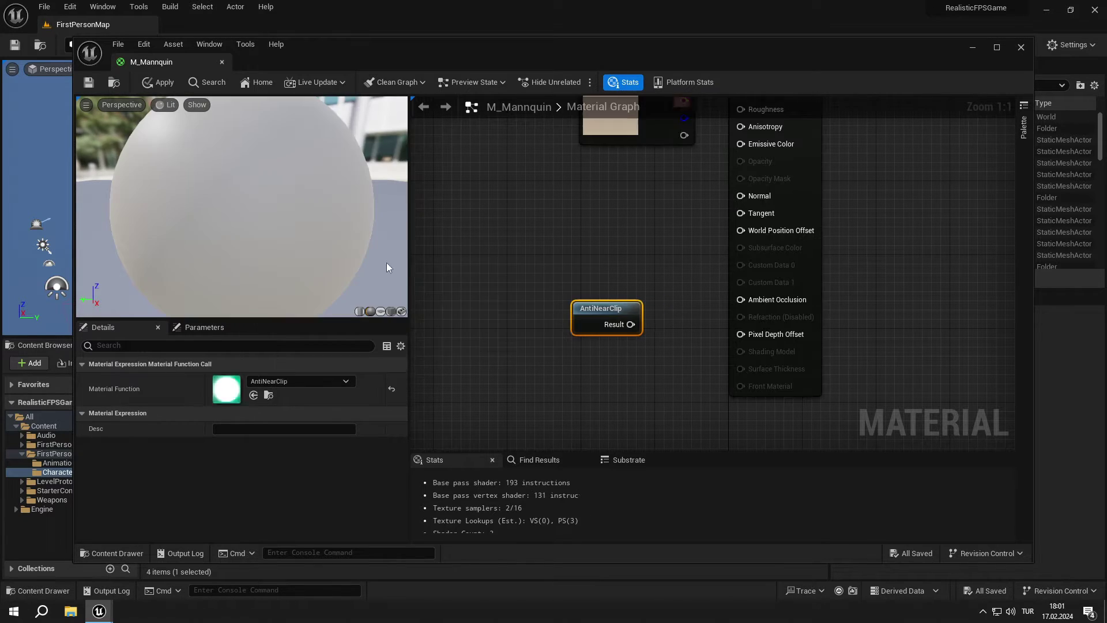
drag(638, 324, 753, 232)
drag(620, 309, 657, 217)
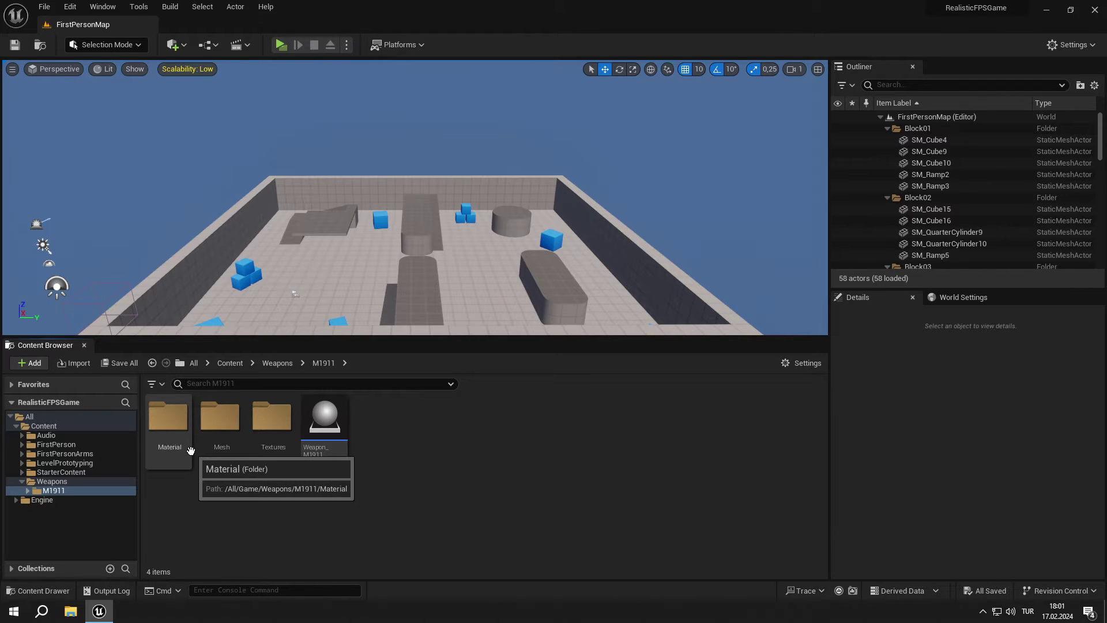
Open the M_M1911 material and add a MaterialFunctionCall node below the lowest texture sample
double_click(190, 453)
double_click(169, 427)
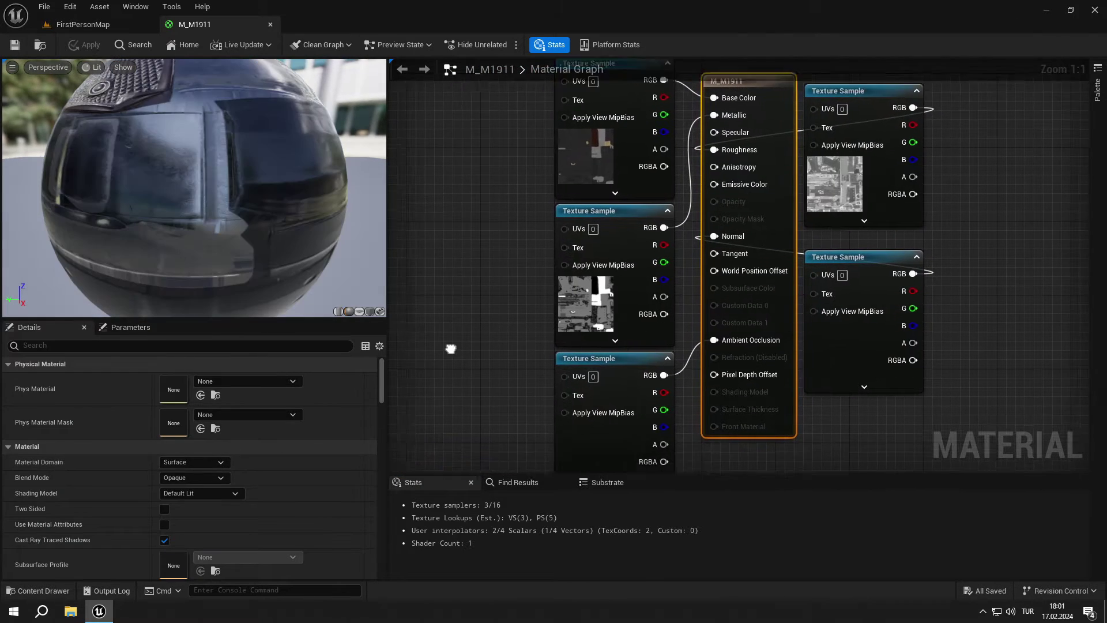
right_click(569, 379)
text(cal)
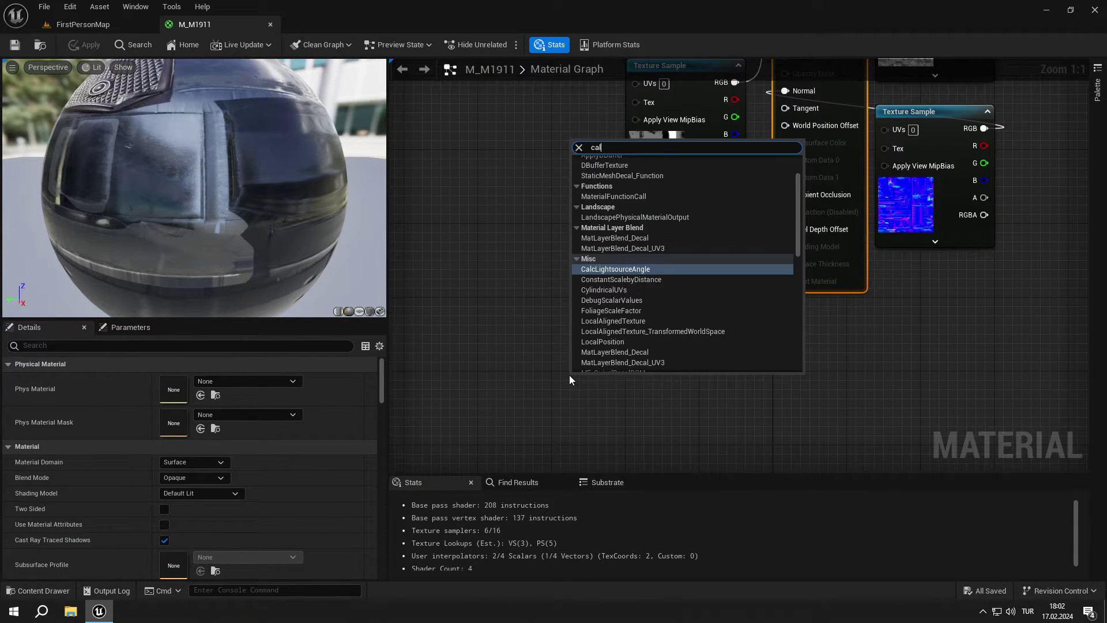
text(l)
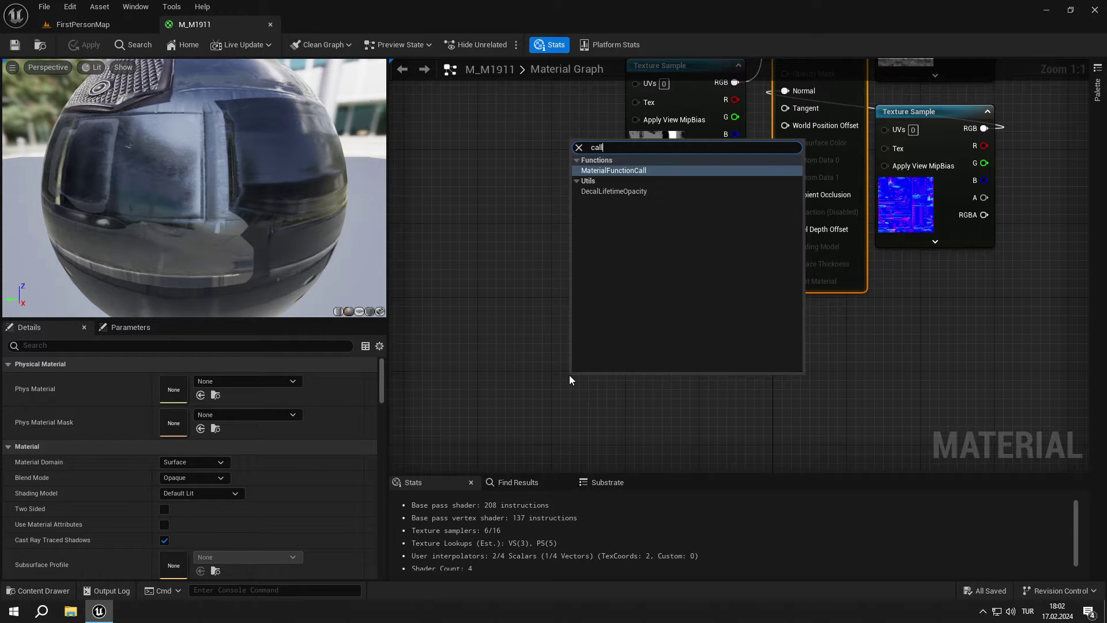
key(Return)
drag(583, 379, 653, 372)
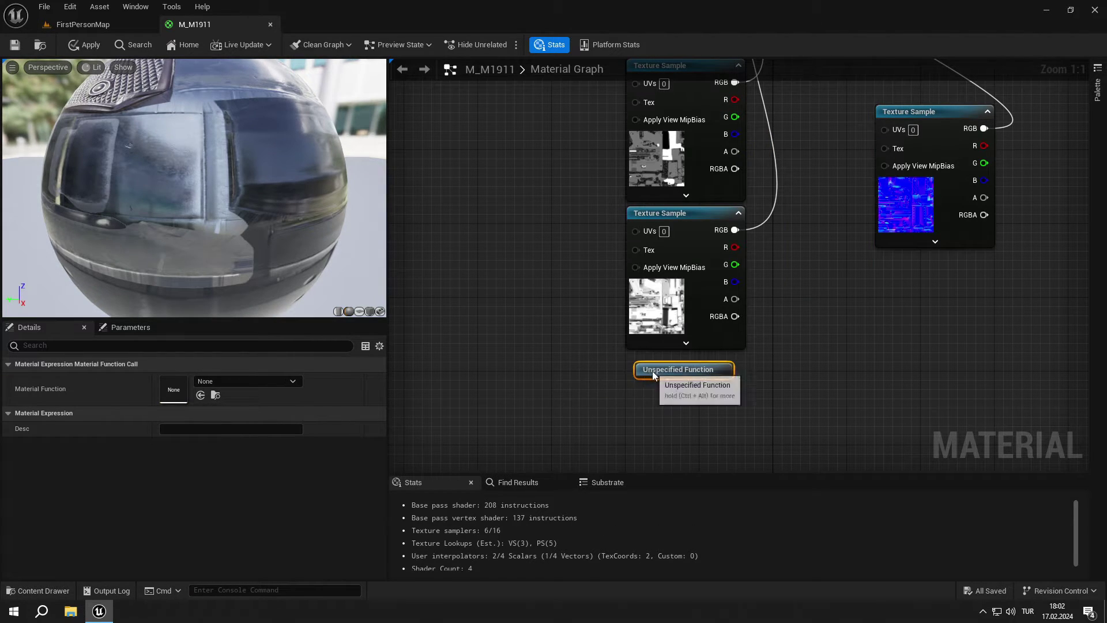
right_drag(653, 372, 525, 328)
Set the new node's material function to AntiNearClip and connect its Result to M_M1911's World Position Offset
click(262, 380)
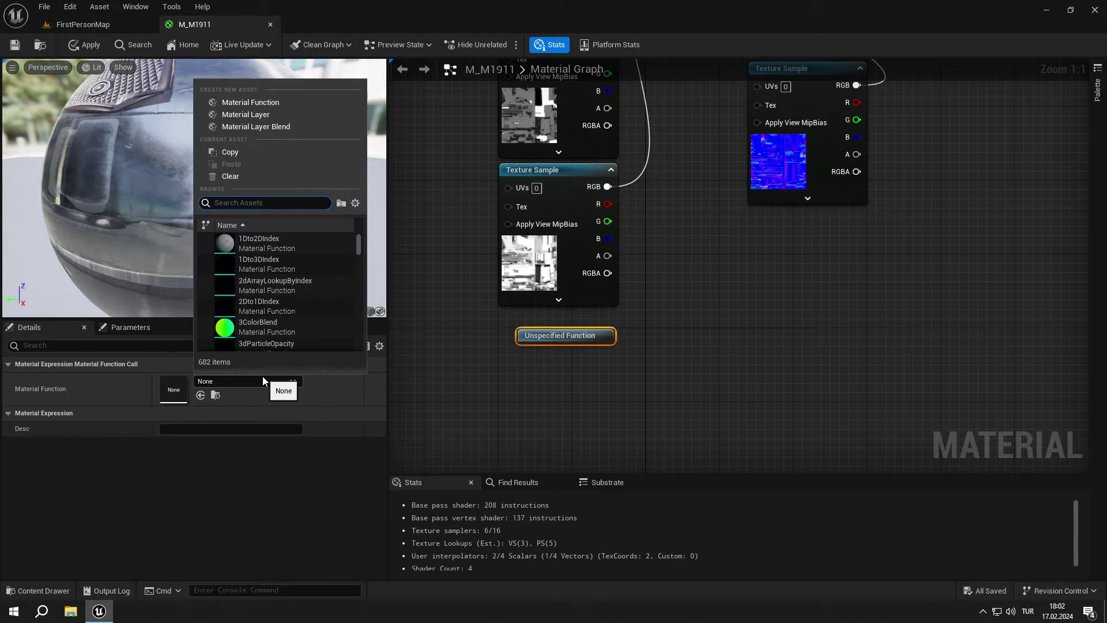
text(Antin)
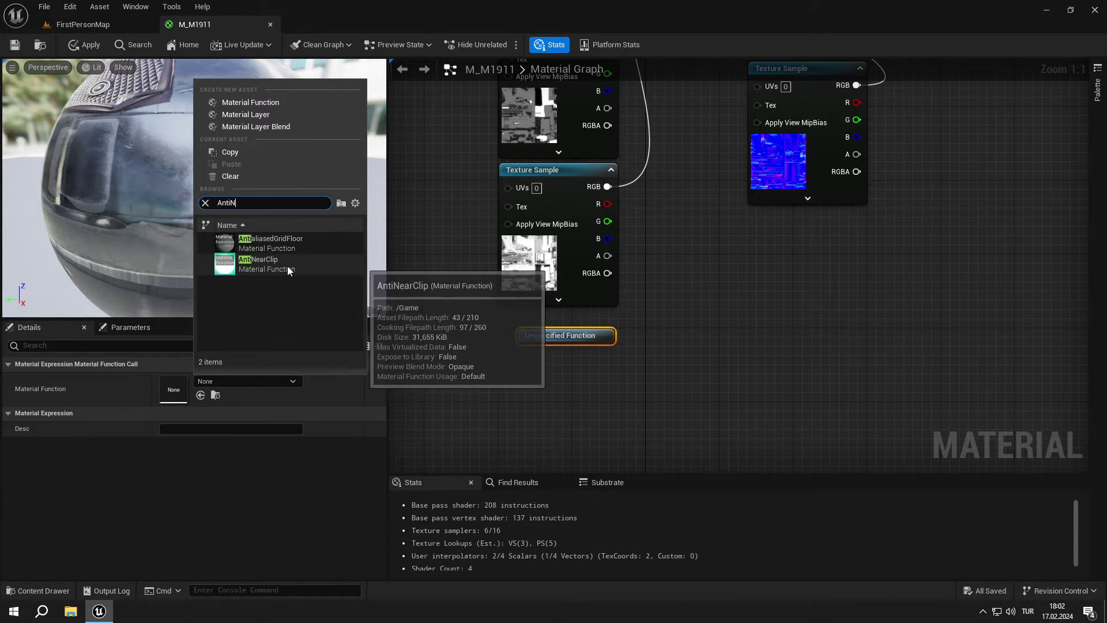
click(287, 247)
right_drag(639, 216, 630, 298)
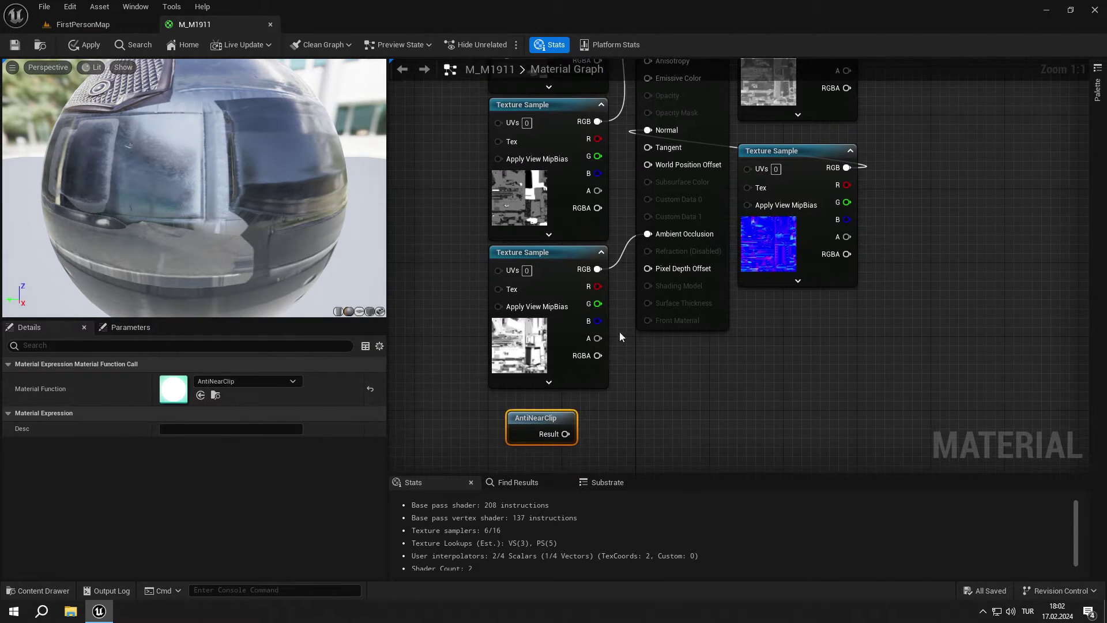
drag(566, 434, 669, 168)
right_drag(613, 365, 630, 256)
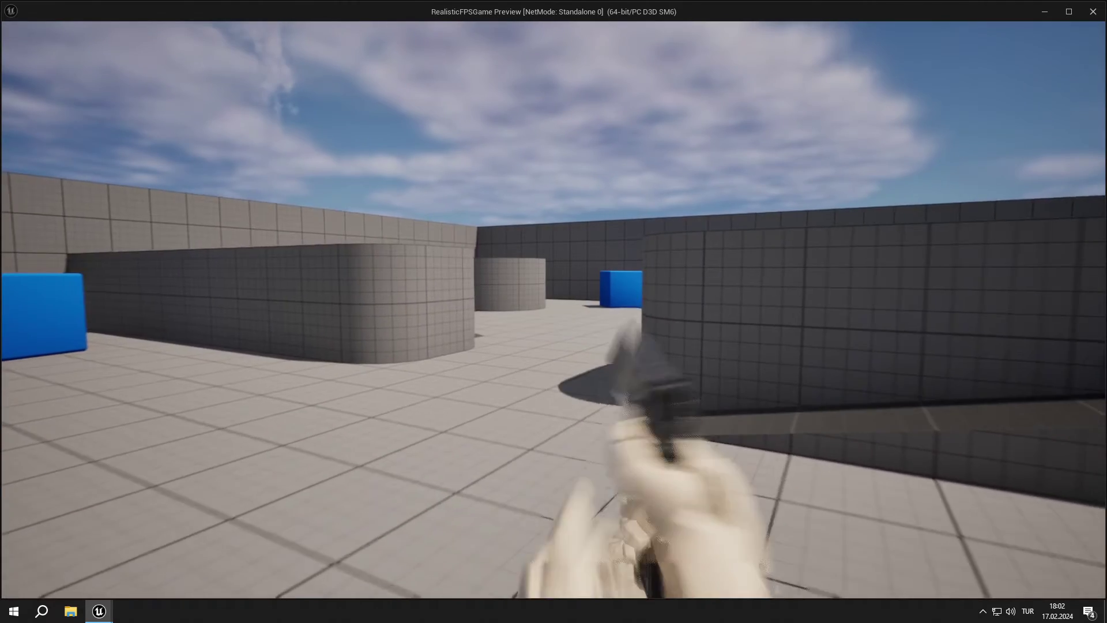
Walk the character up to a wall in the game preview to check the weapon and arms for clipping
key(w)
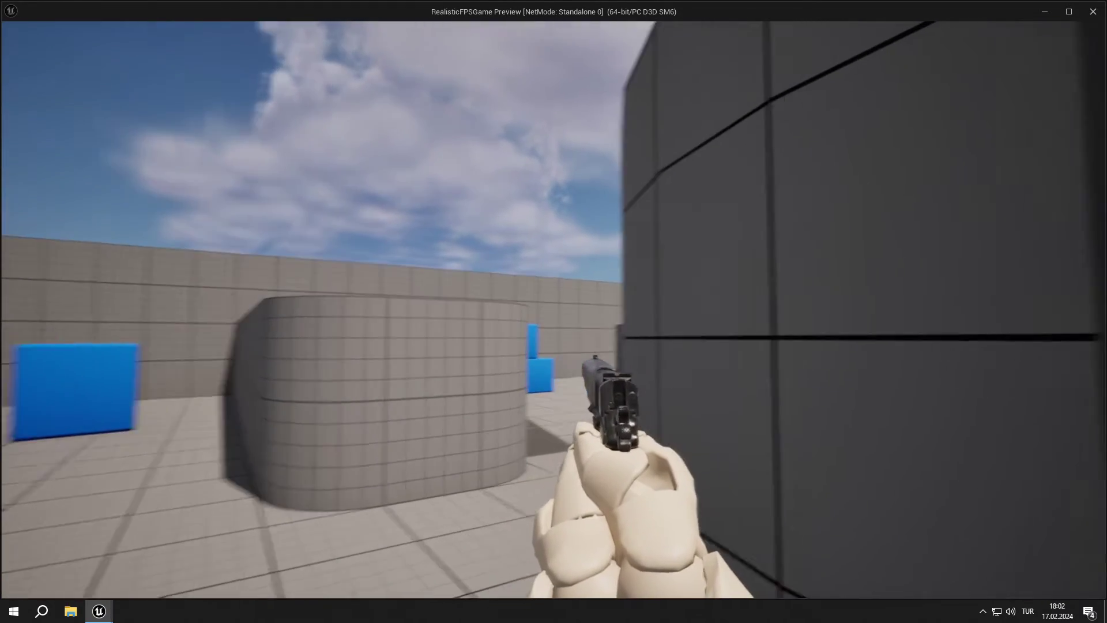
key(w)
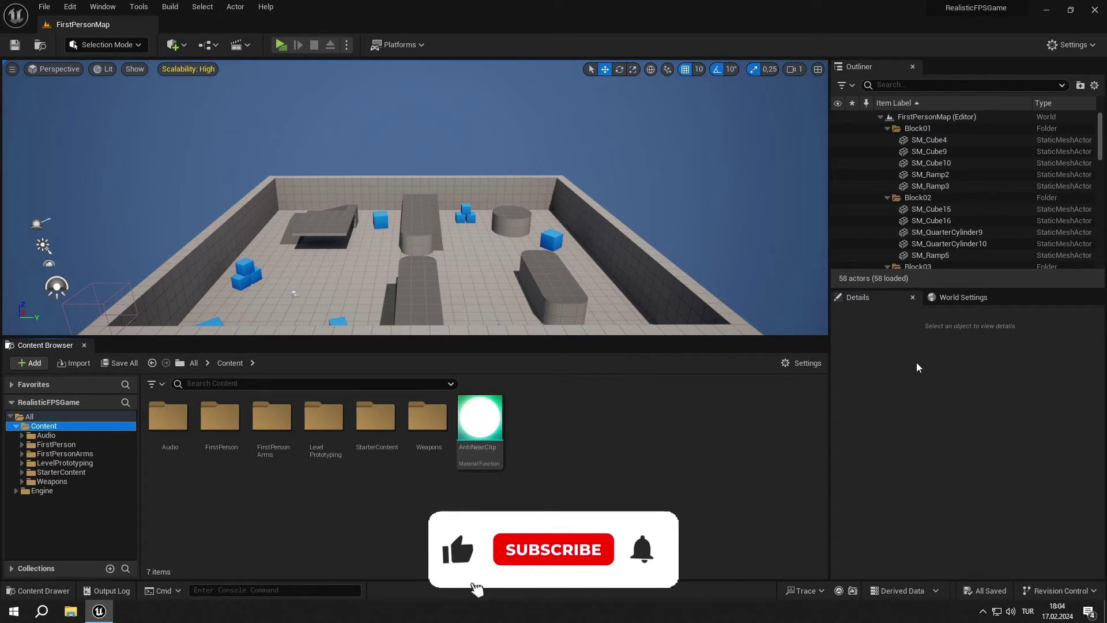
Create a folder named ANS inside the FirstPersonArms Animations folder
click(65, 453)
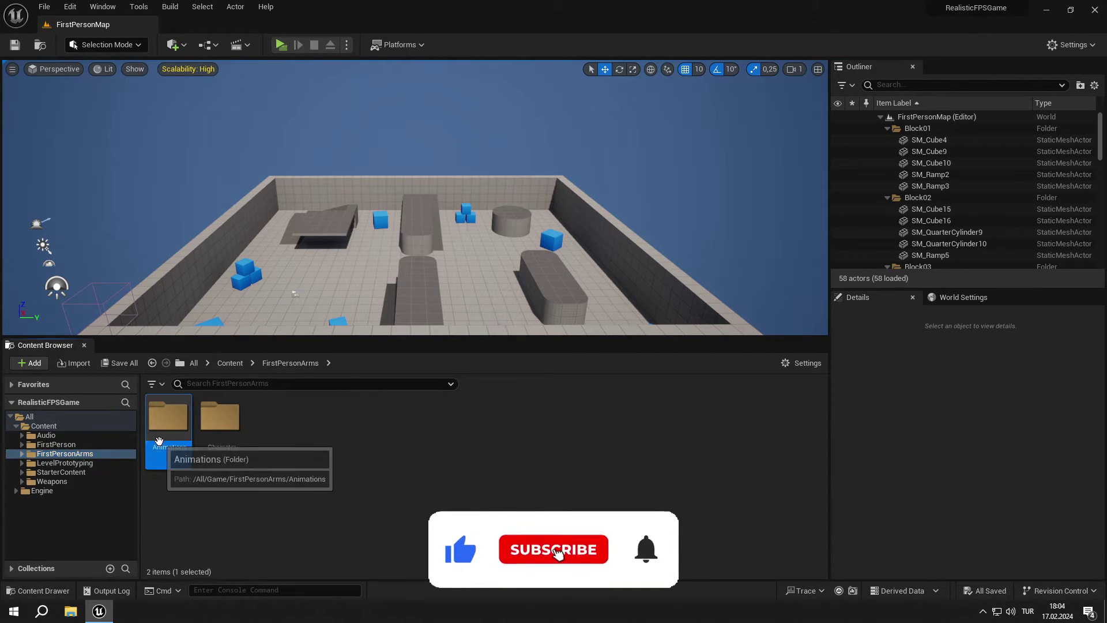
double_click(168, 418)
right_click(672, 424)
click(704, 238)
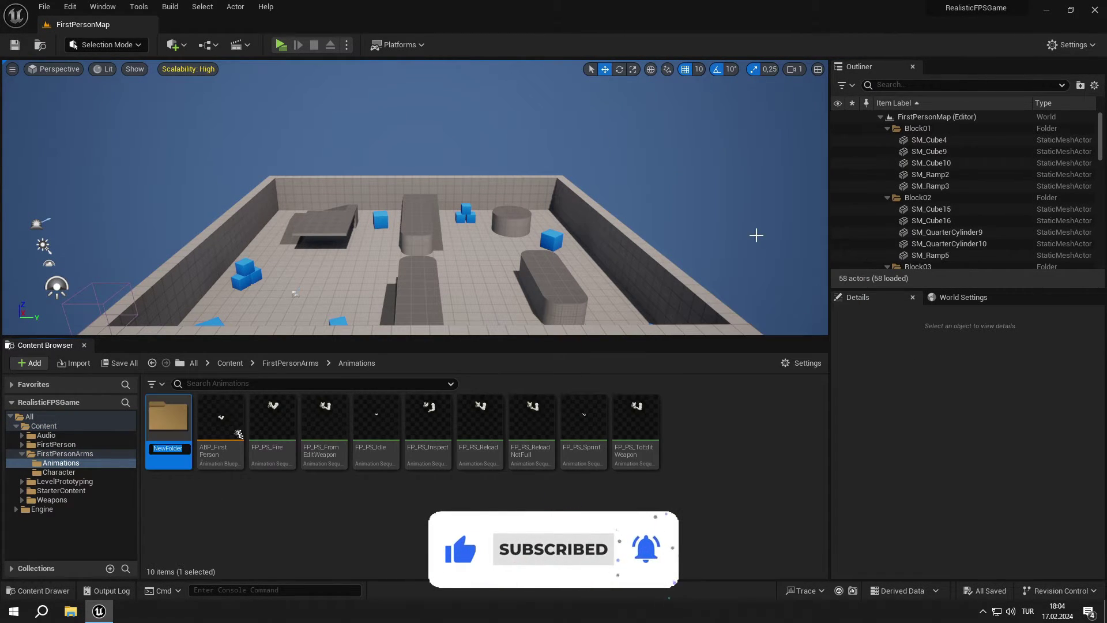
text(ANS)
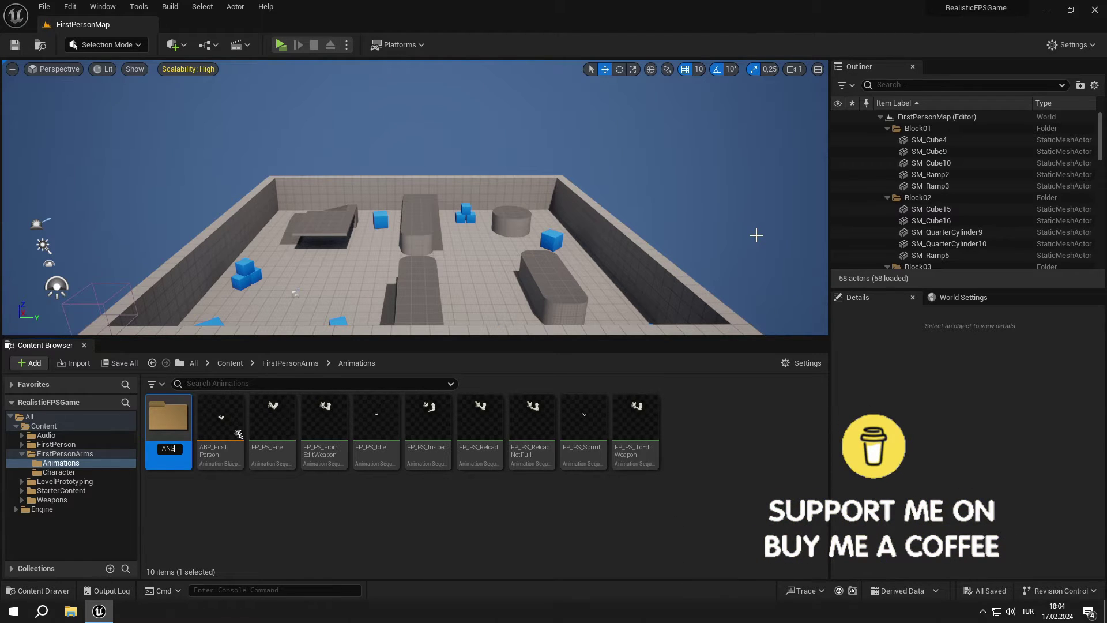
key(Return)
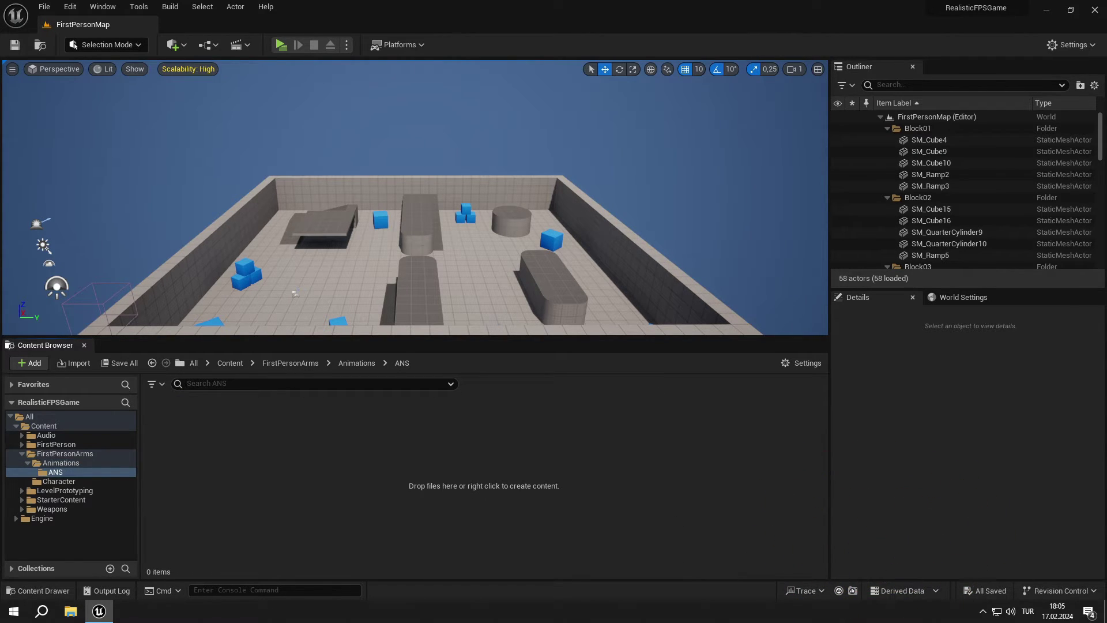
Create a Blueprint class in the ANS folder with AnimNotifyState as its parent and name it ANS_WeaponAnim
right_click(683, 414)
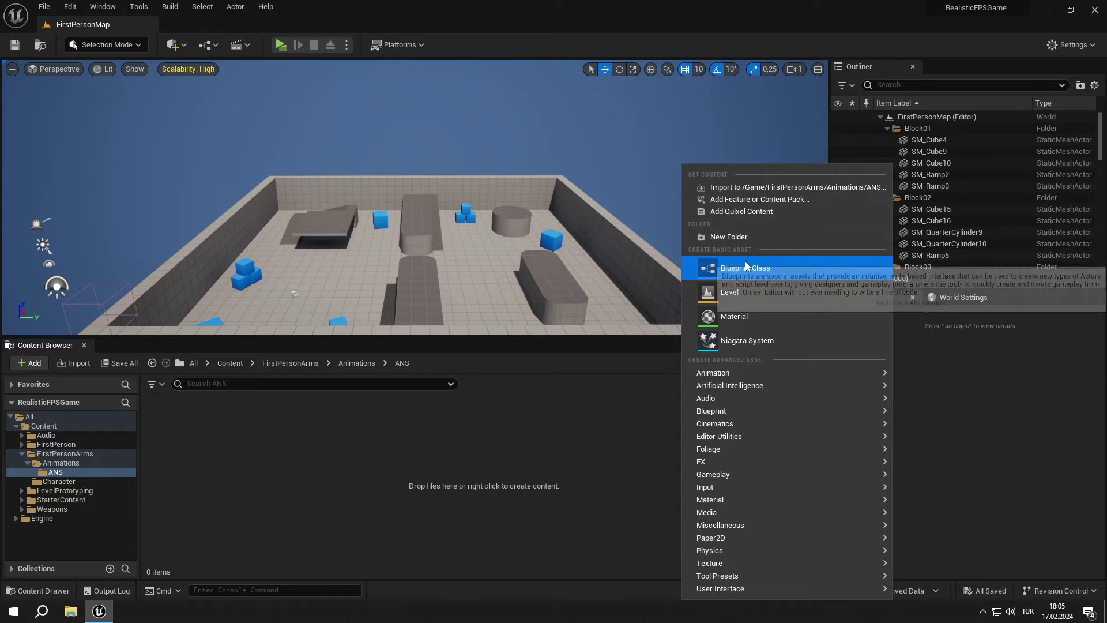
click(750, 266)
click(396, 383)
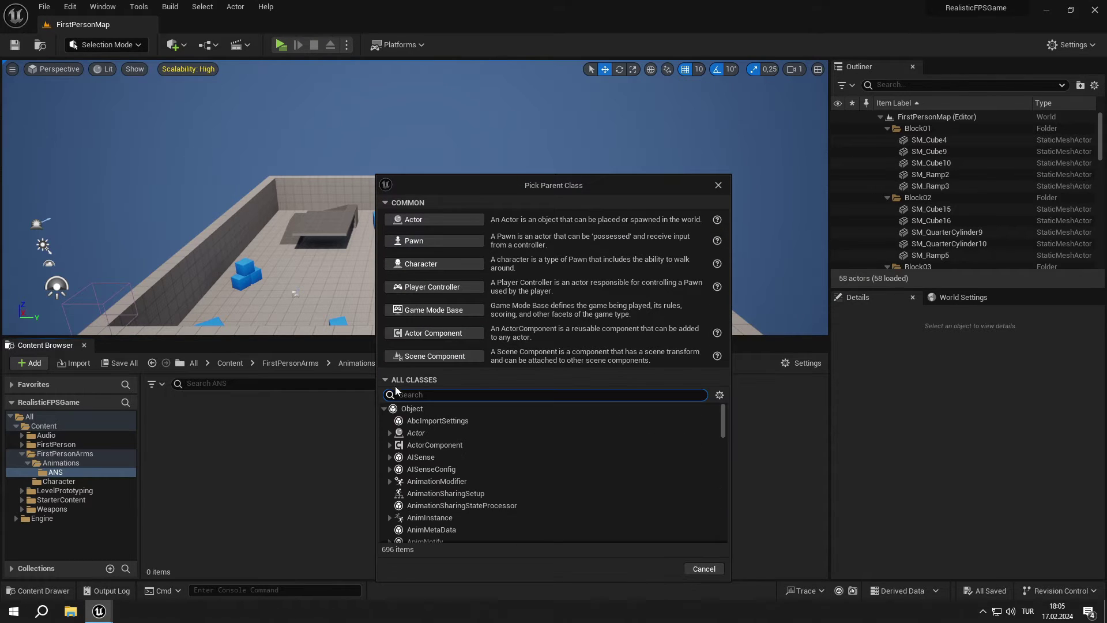
text(AnimN)
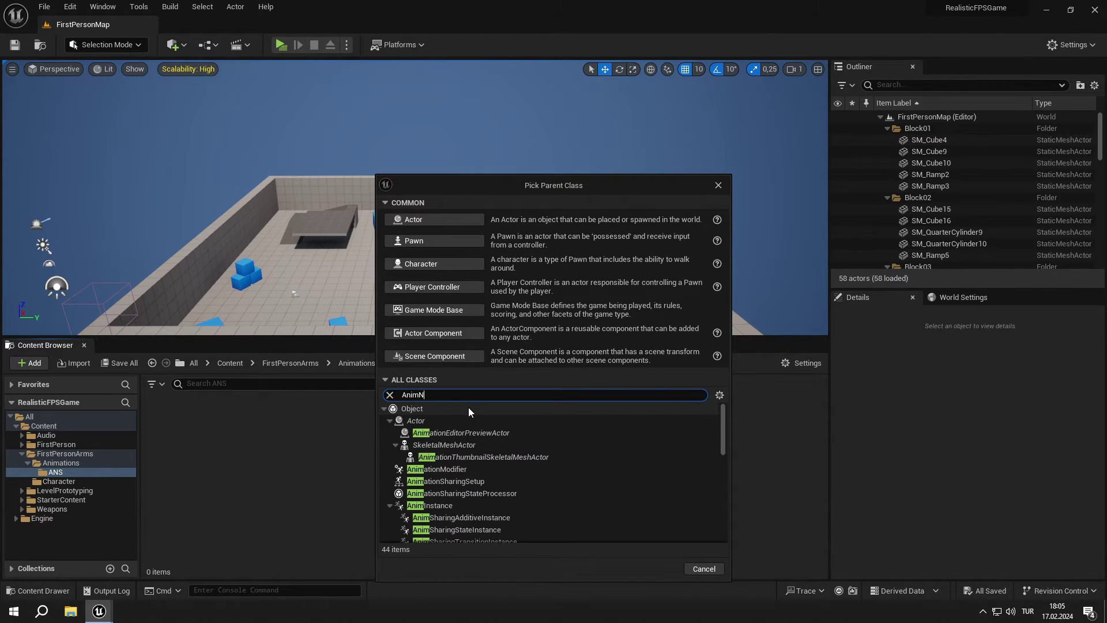
text(otifyState)
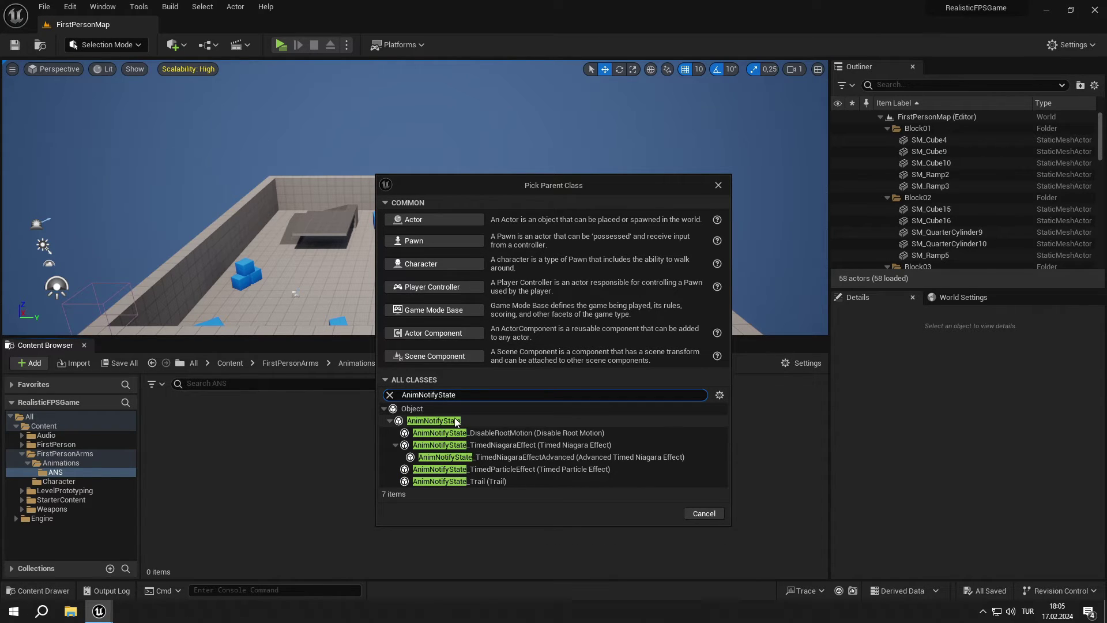
click(456, 421)
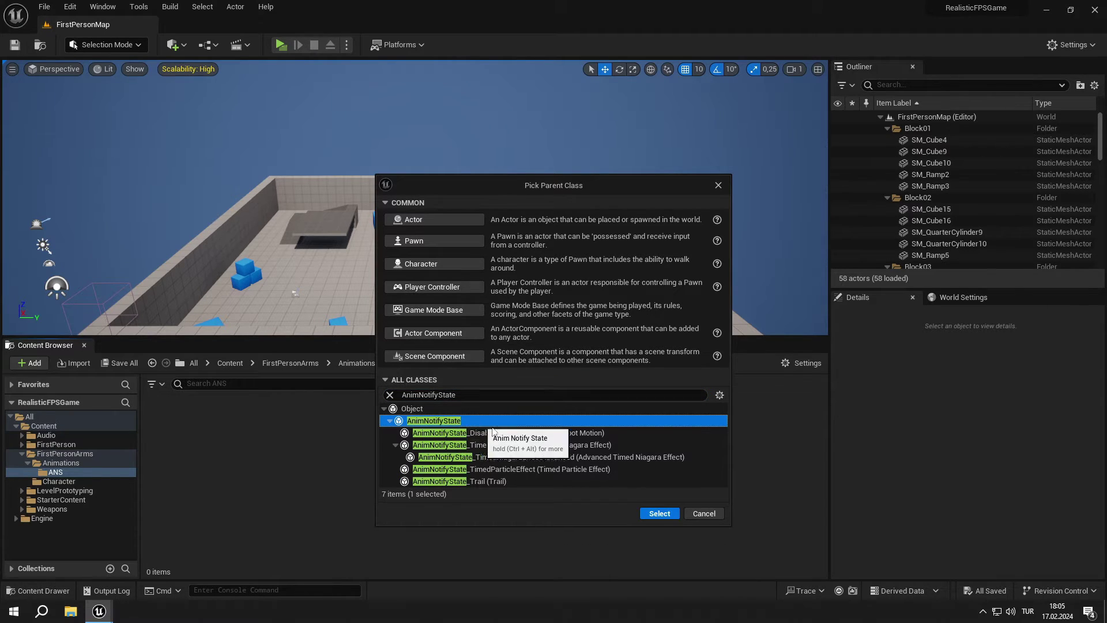
click(659, 514)
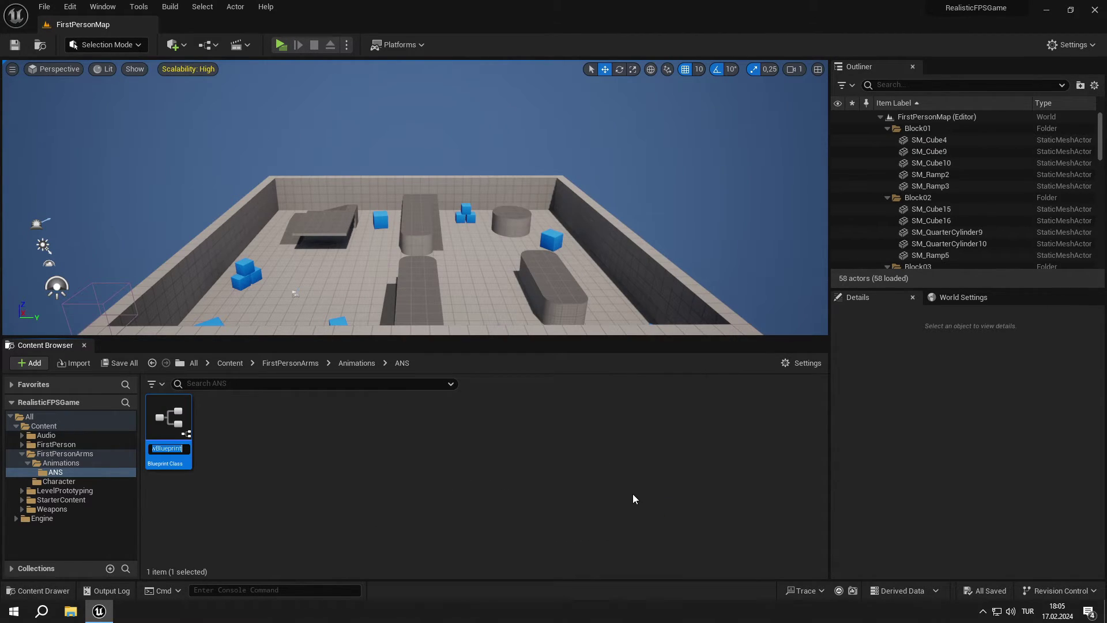
text(ANS_WeaponAnim)
key(Return)
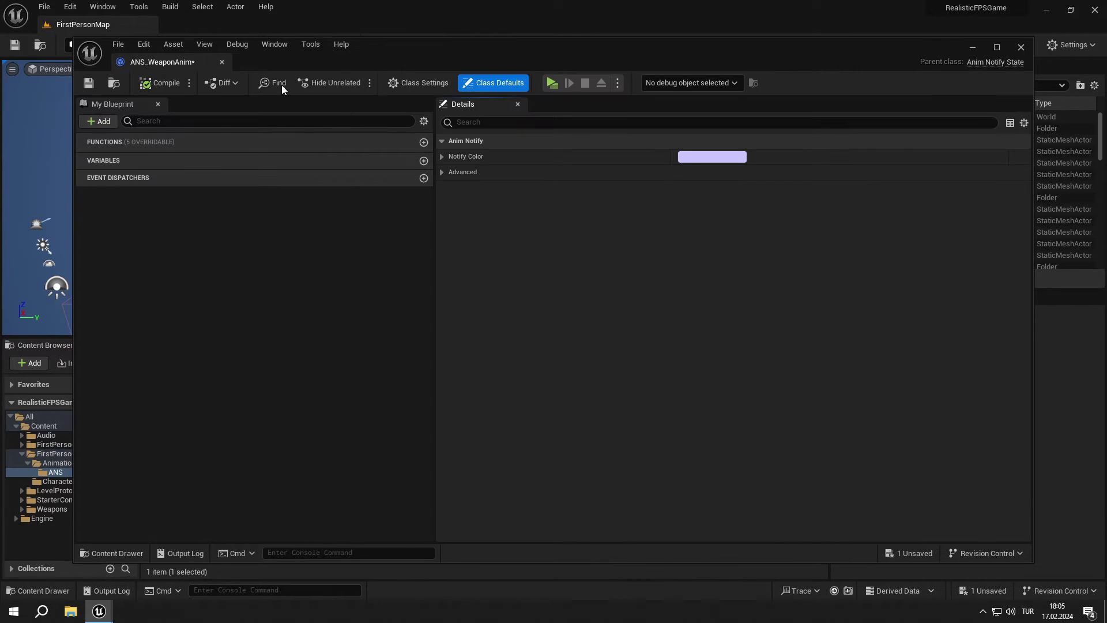
Dock the ANS_WeaponAnim editor in the main window and override its Received Notify Begin function
drag(155, 60, 222, 28)
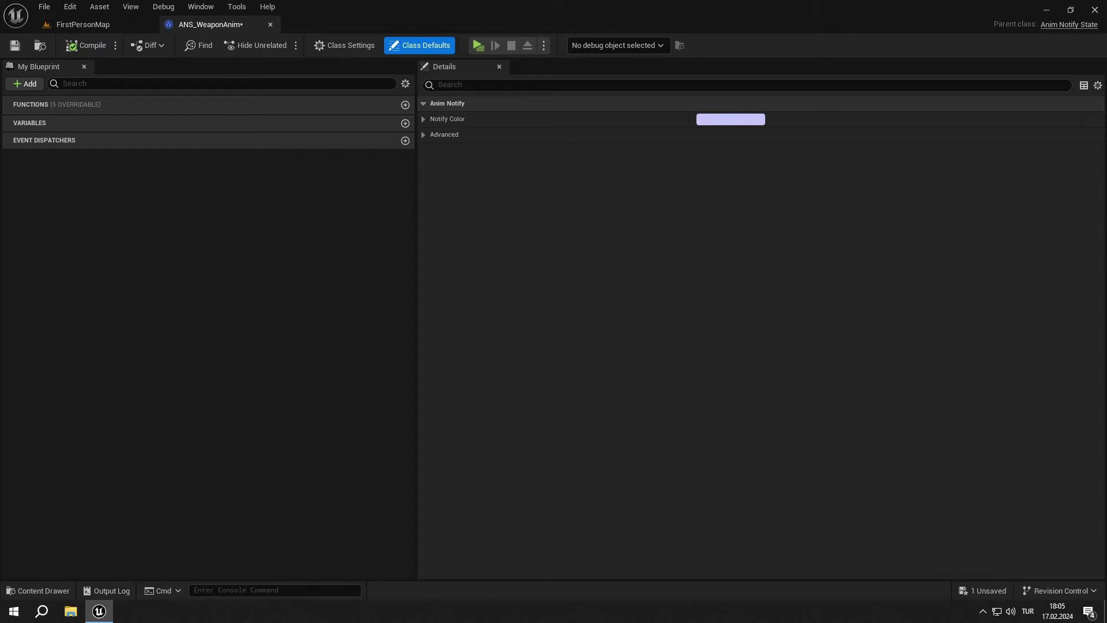
mouse_move(405, 106)
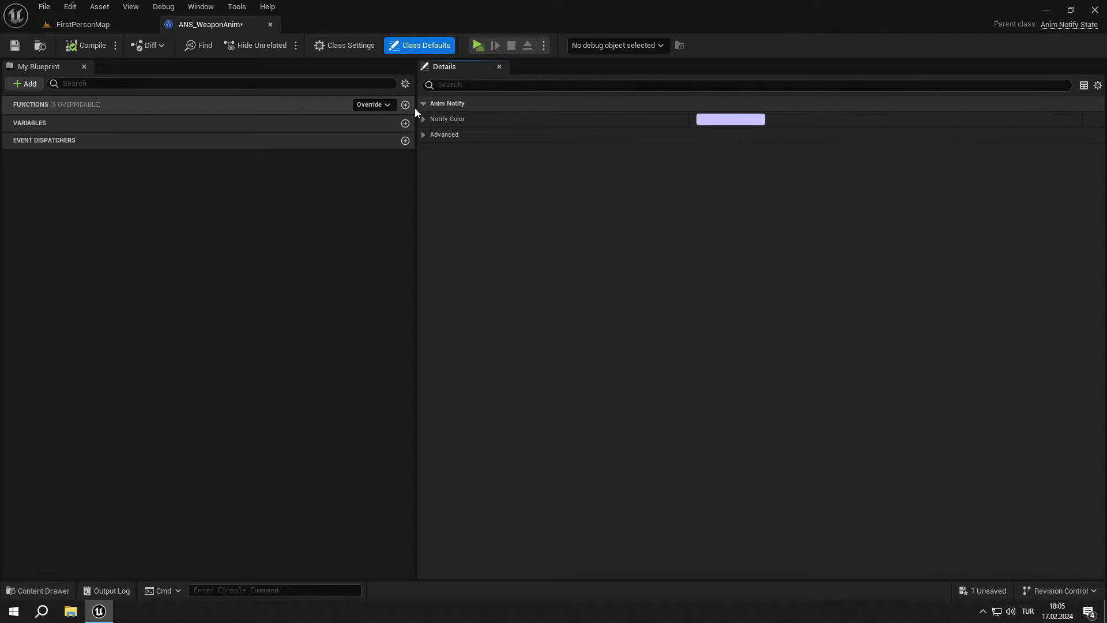
click(386, 105)
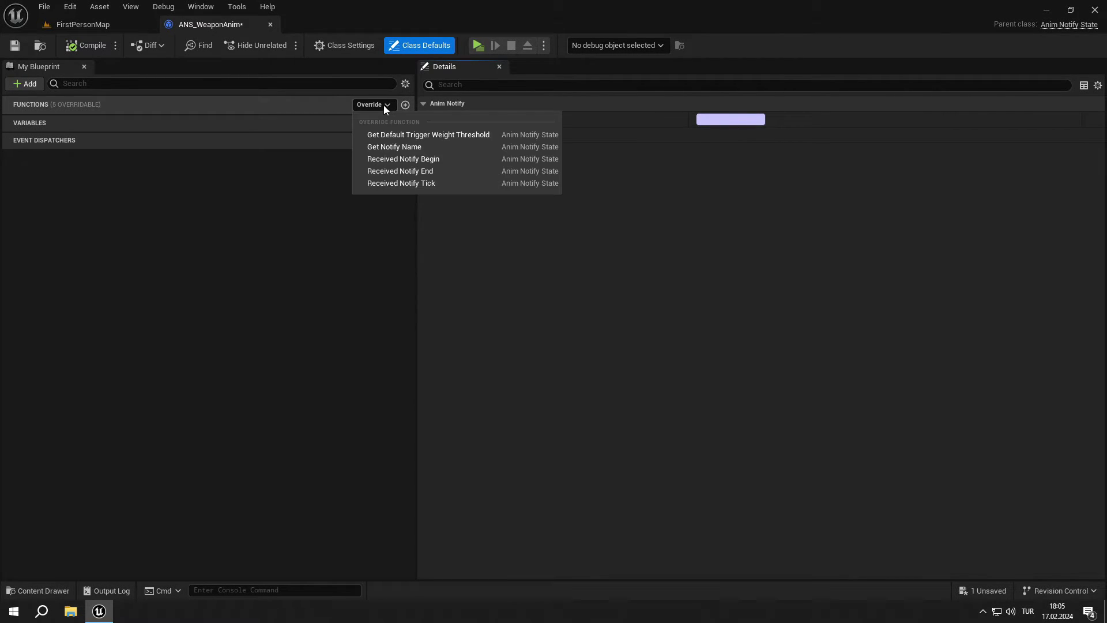
click(414, 161)
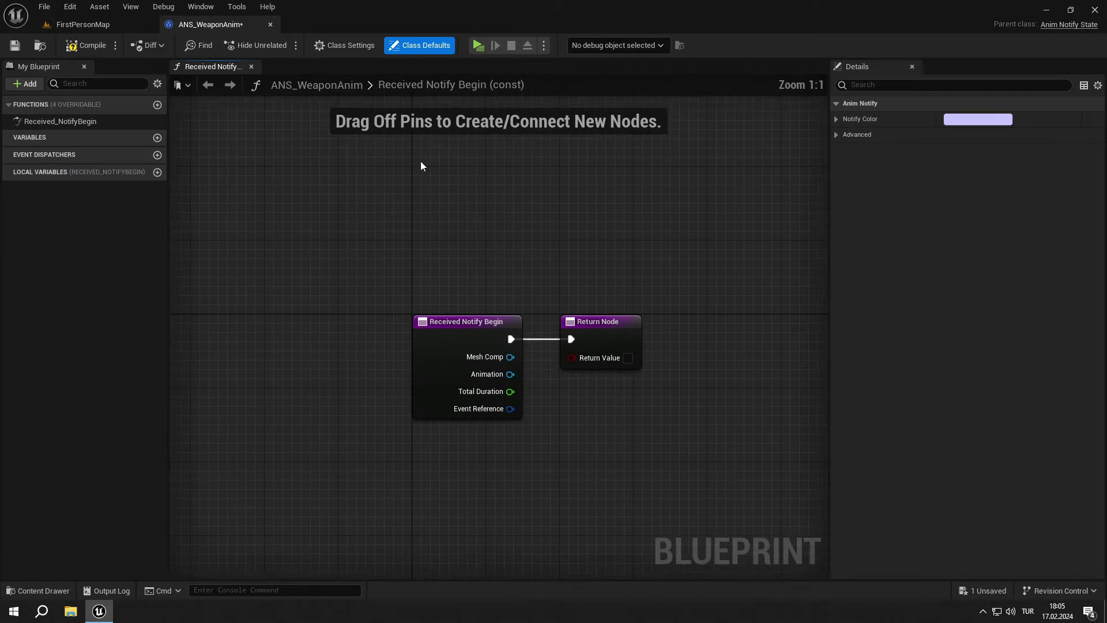
Add a Get Owner node from Mesh Comp and cast its Return Value to BP_FirstPersonCharacter
drag(410, 331, 465, 341)
text(get owner)
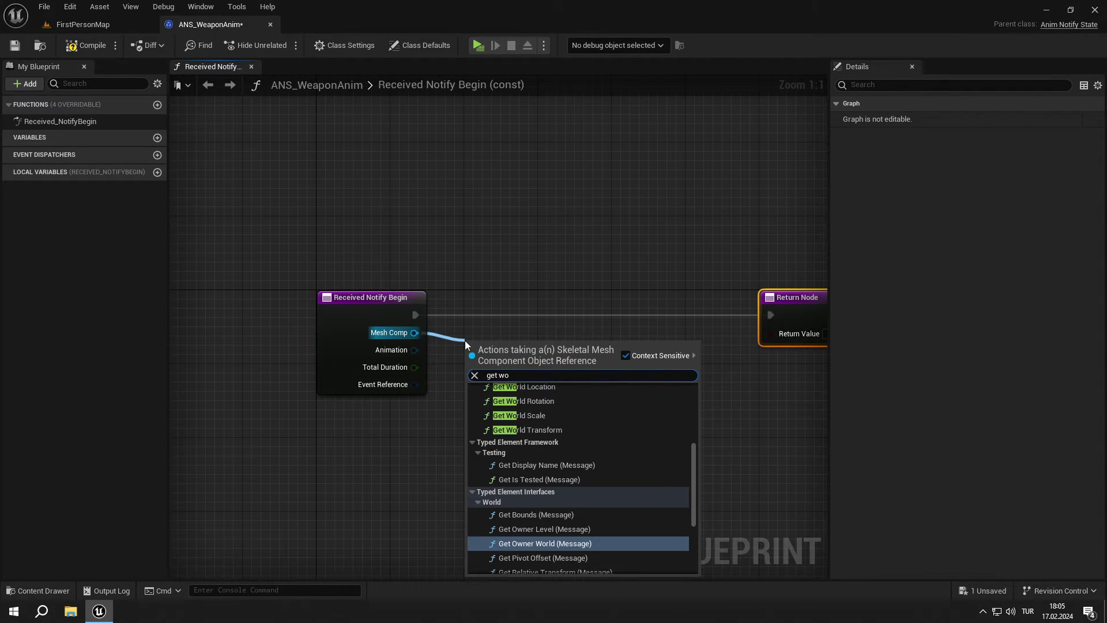
key(Up)
key(Up)
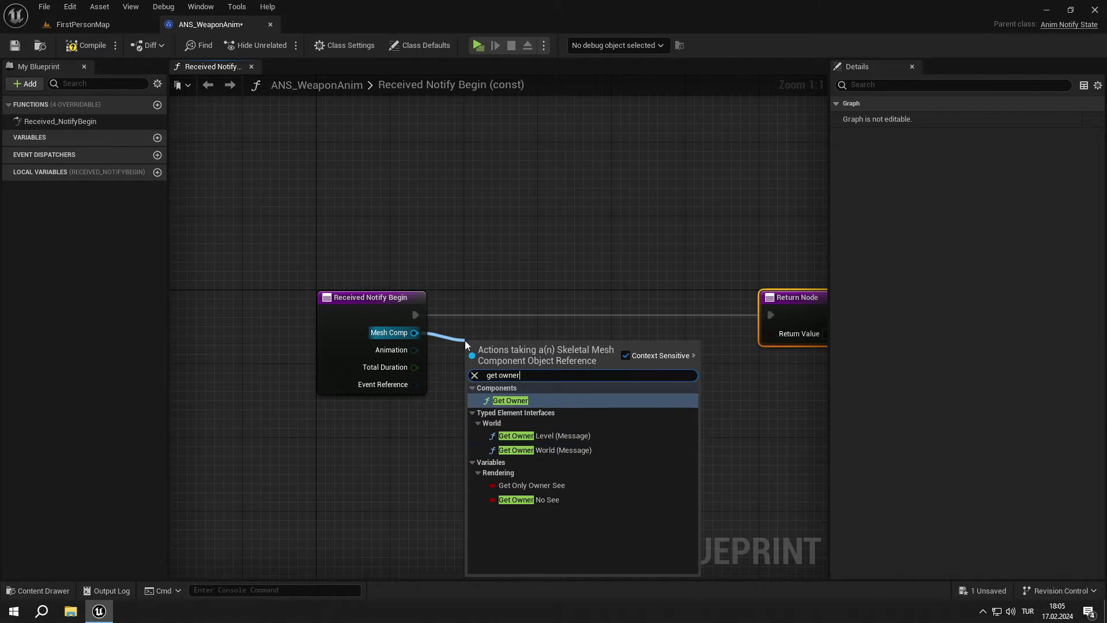
key(Return)
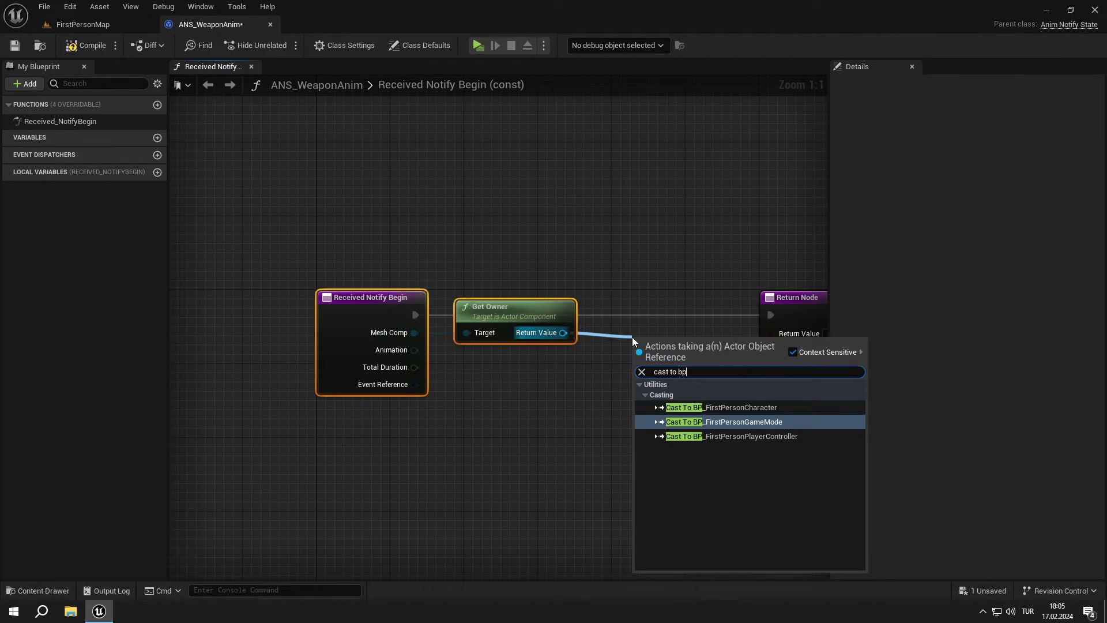
key(Up)
key(Return)
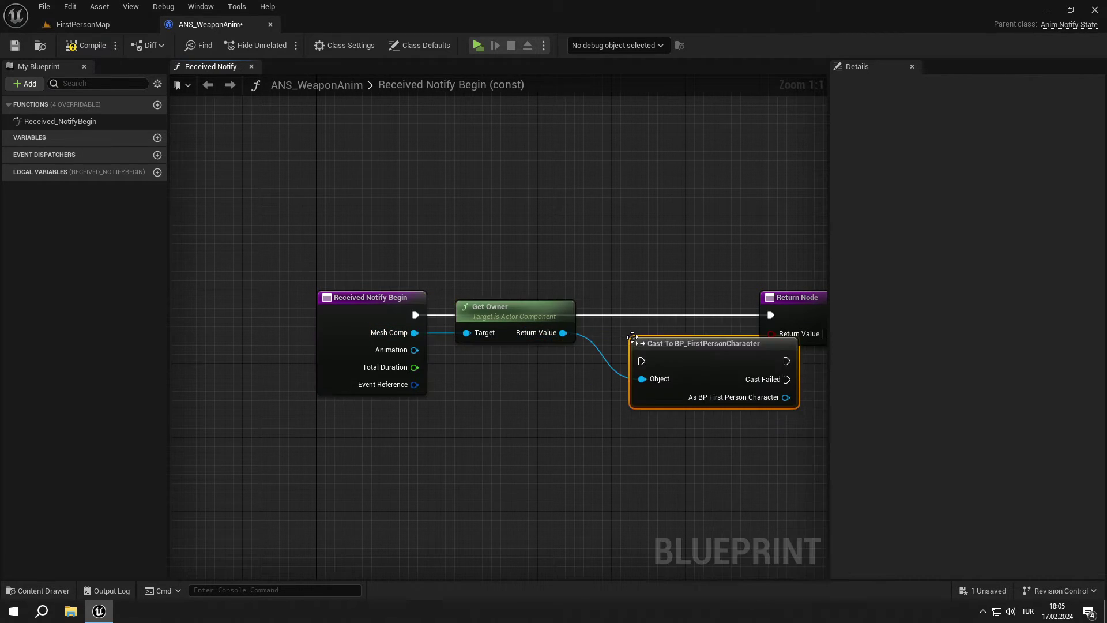
right_drag(592, 332, 486, 309)
drag(729, 287, 814, 299)
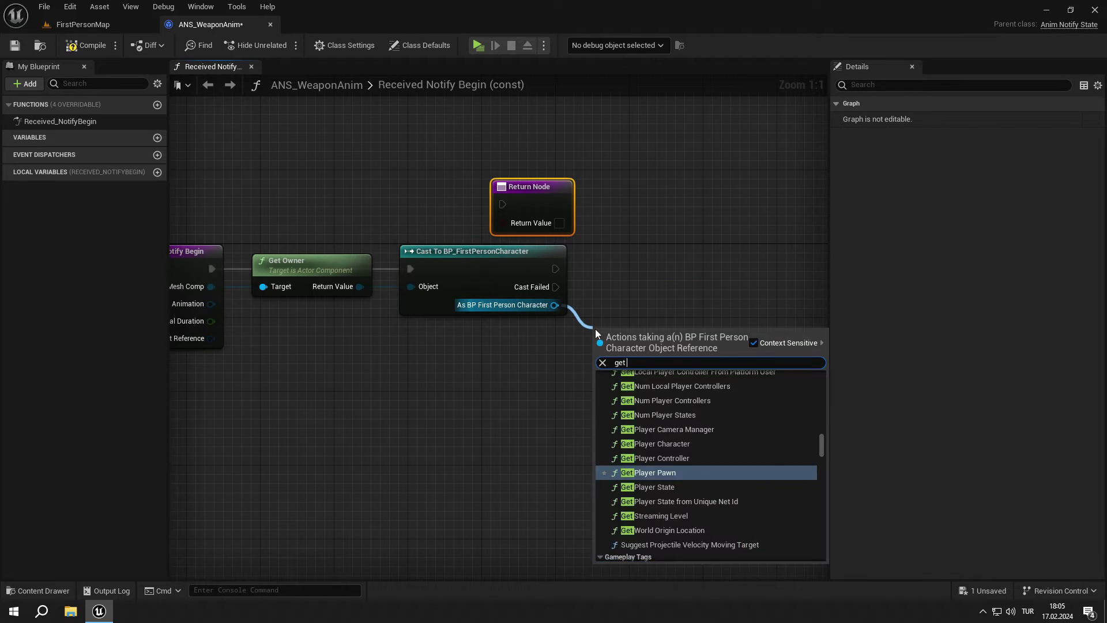
Add a Get Weapon node from the cast character and get the Weapon Mesh from its Weapon output
text(weapon)
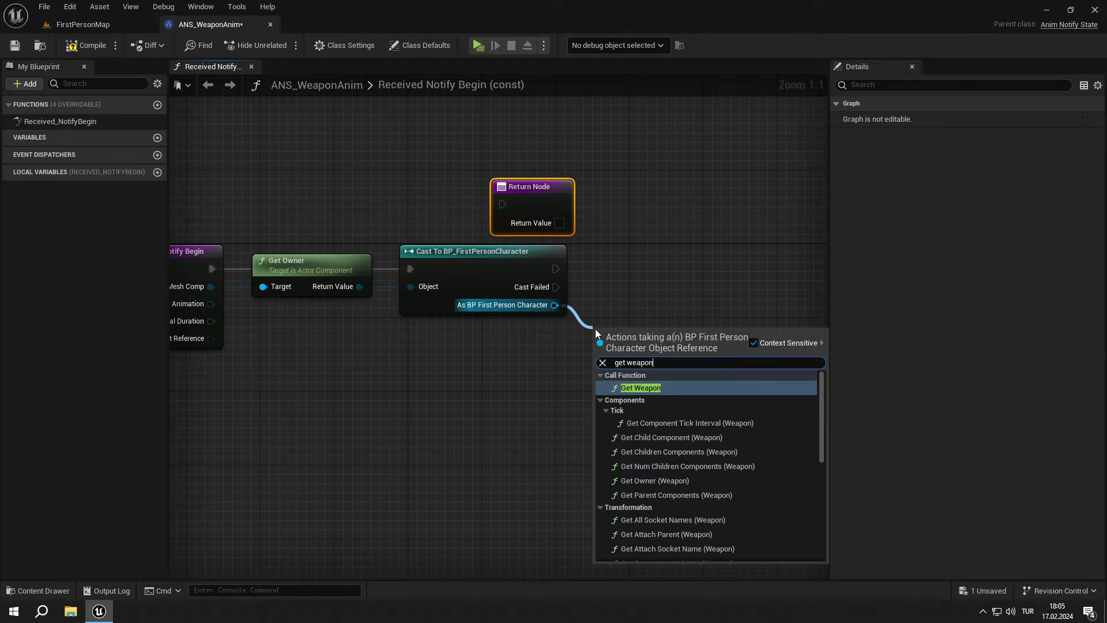
key(Return)
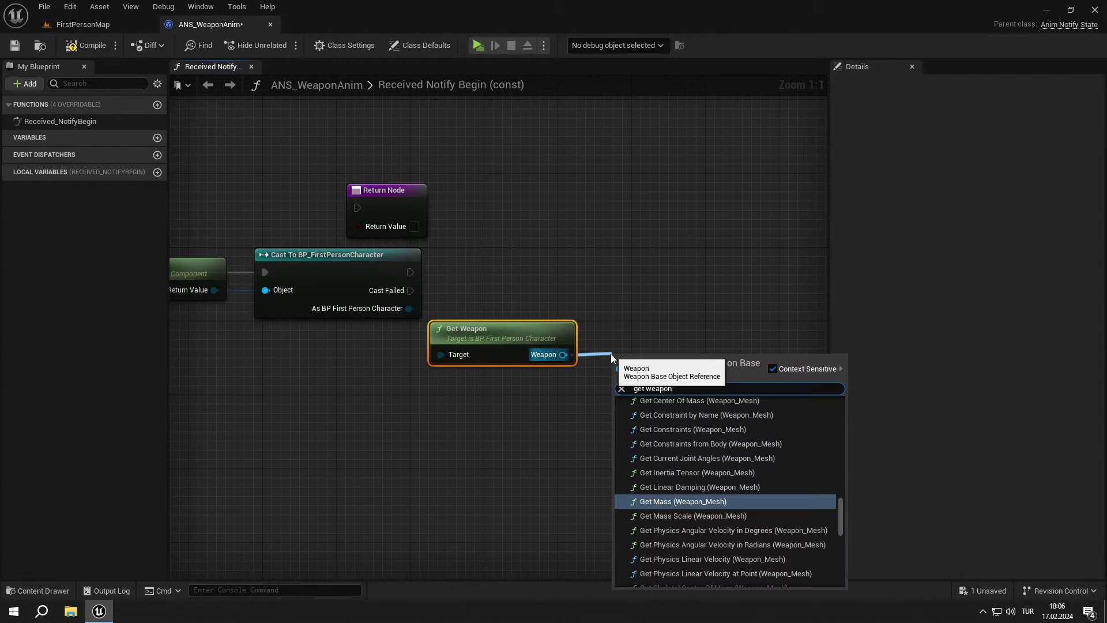
text(h)
scroll(760, 482, down, 5)
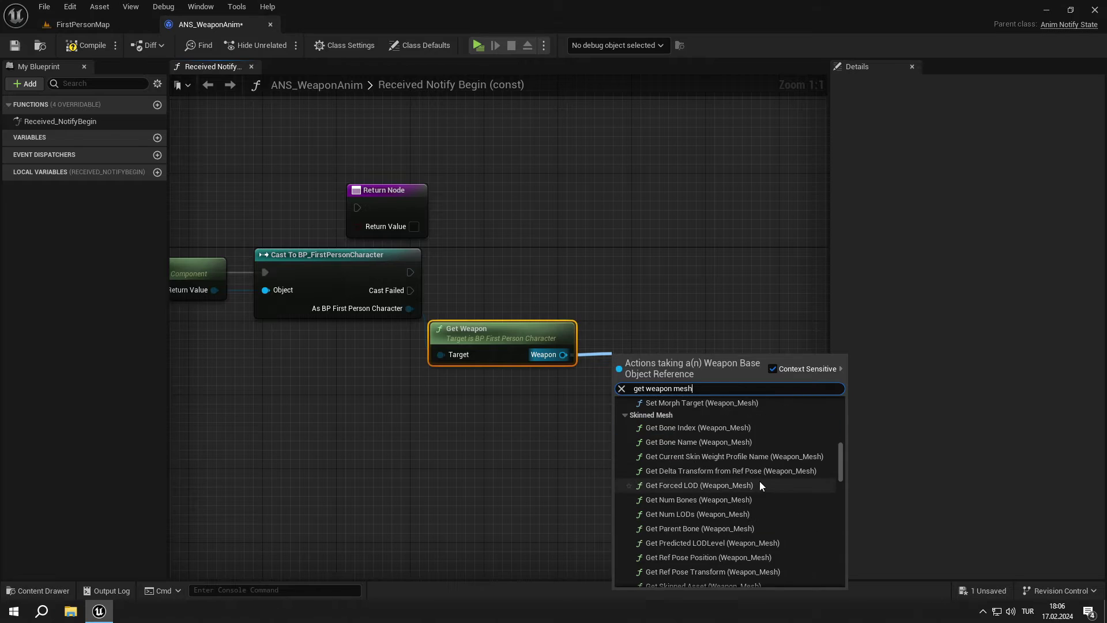
drag(839, 468, 836, 569)
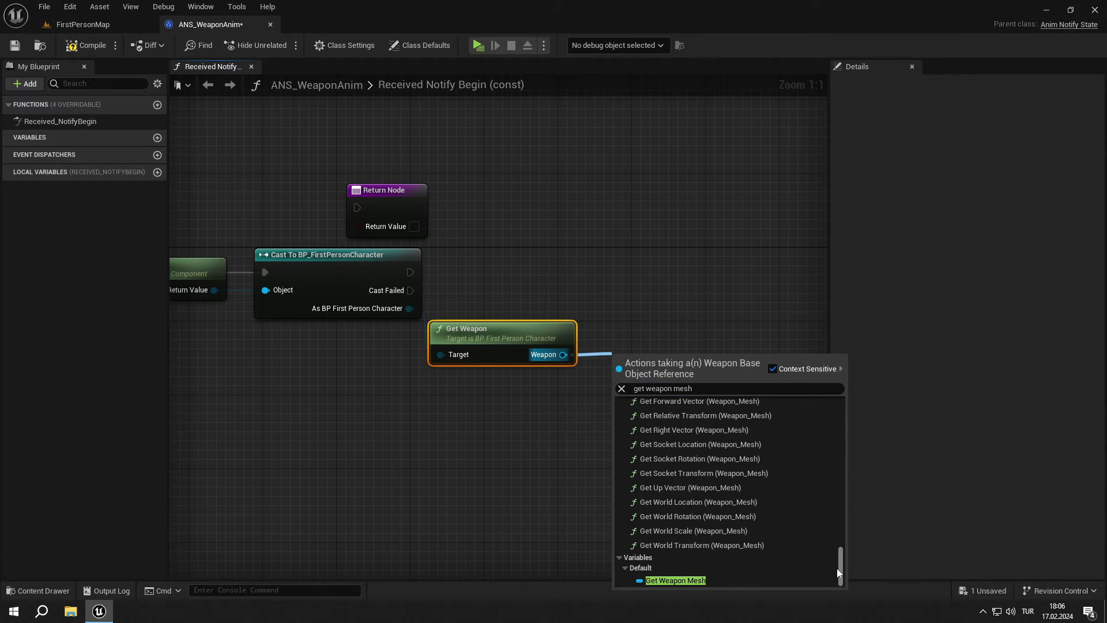
click(723, 581)
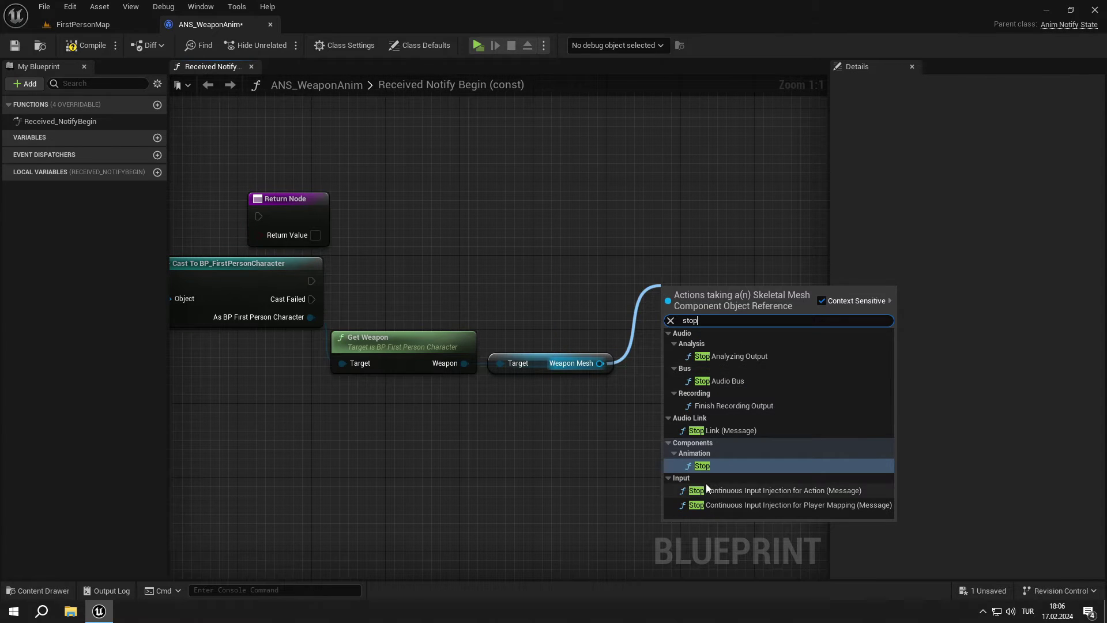
Add Stop and Play Animation nodes targeting Weapon Mesh and run them in sequence after the cast
click(703, 466)
drag(643, 289, 312, 281)
ctrl+click(282, 279)
key(q)
click(596, 335)
drag(428, 405, 652, 273)
click(649, 376)
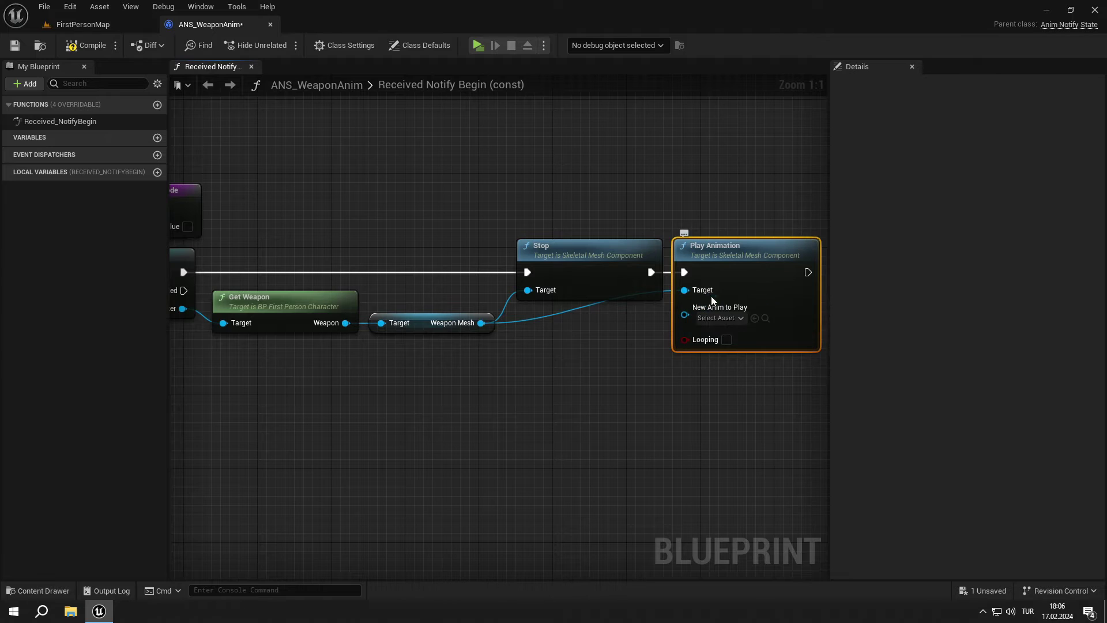
Add a variable named Animation of type Anim Sequence, with Instance Editable and Expose on Spawn enabled
click(157, 137)
text(Animation)
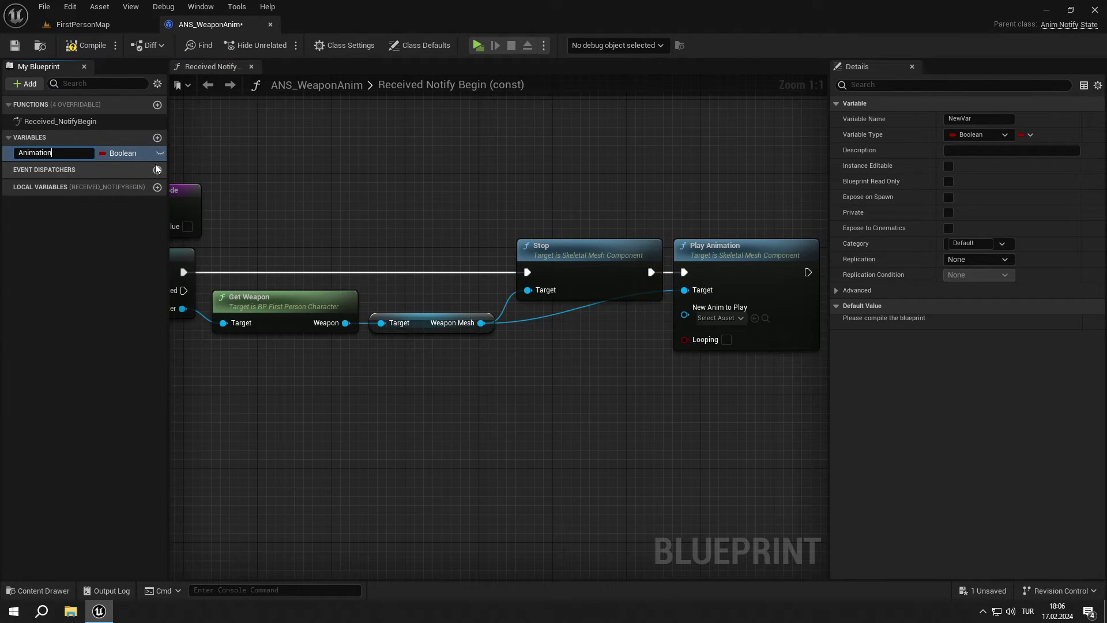
key(Return)
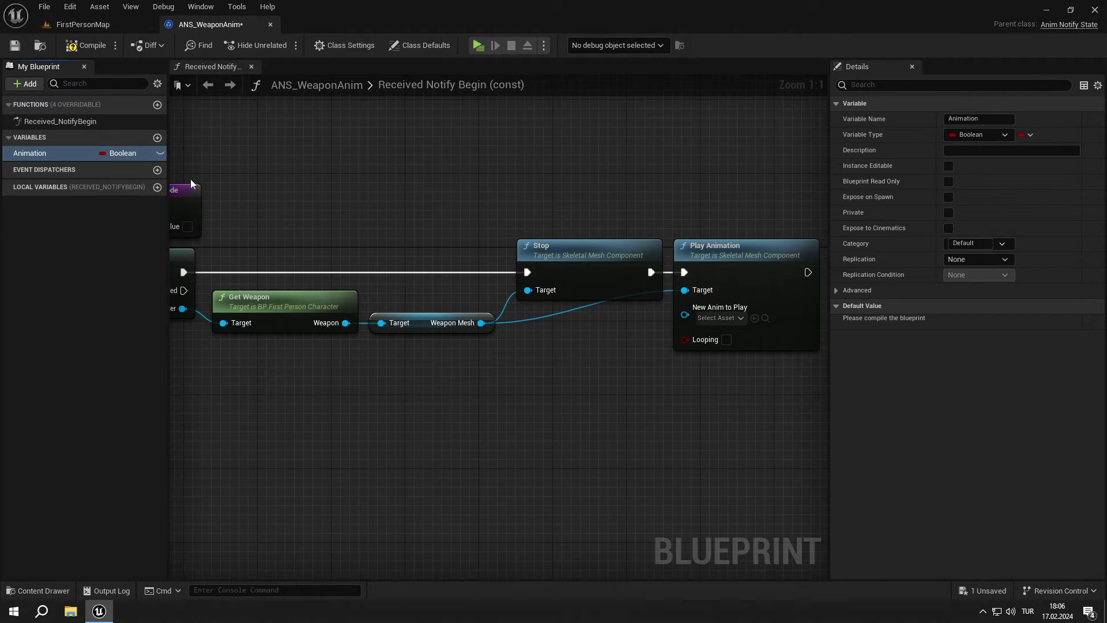
click(980, 135)
text(Ab)
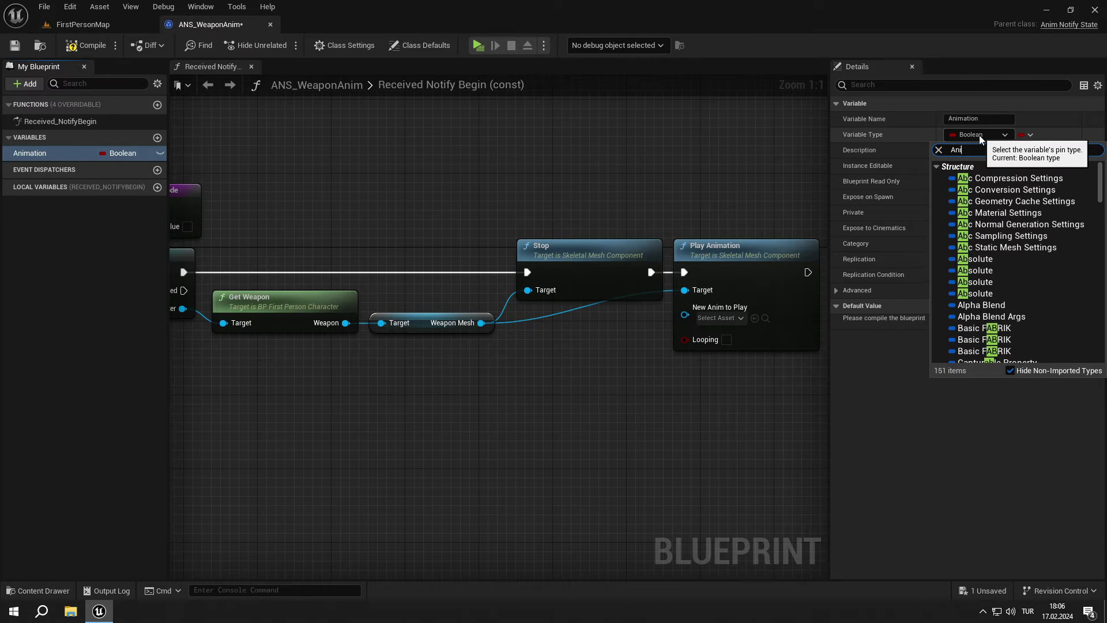
key(BackSpace)
text(nim Sequence)
mouse_move(1014, 242)
click(925, 237)
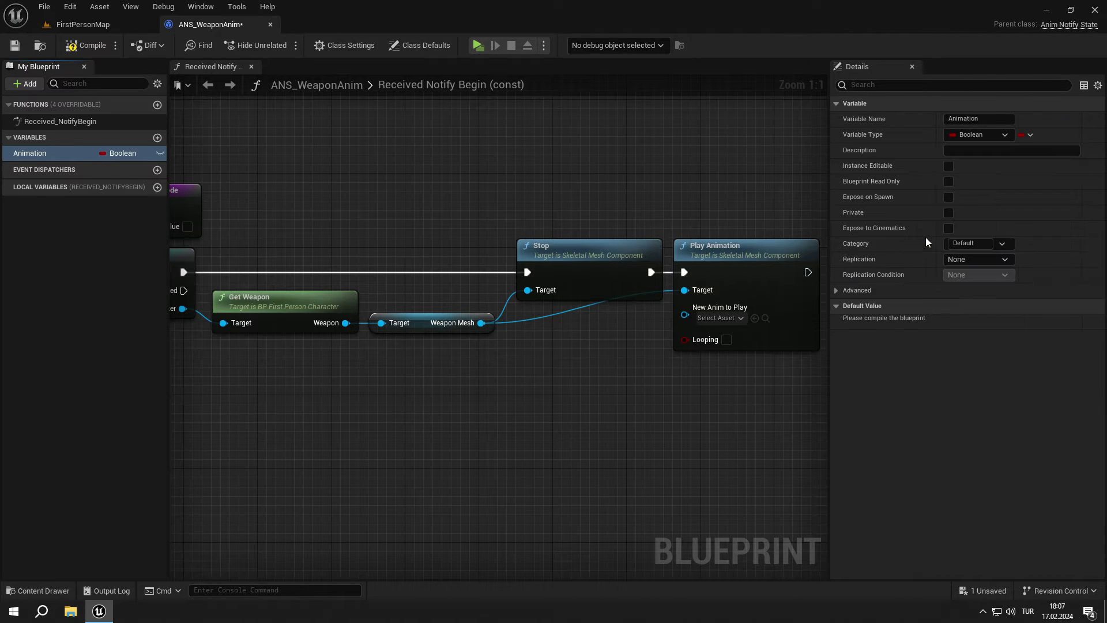
click(948, 166)
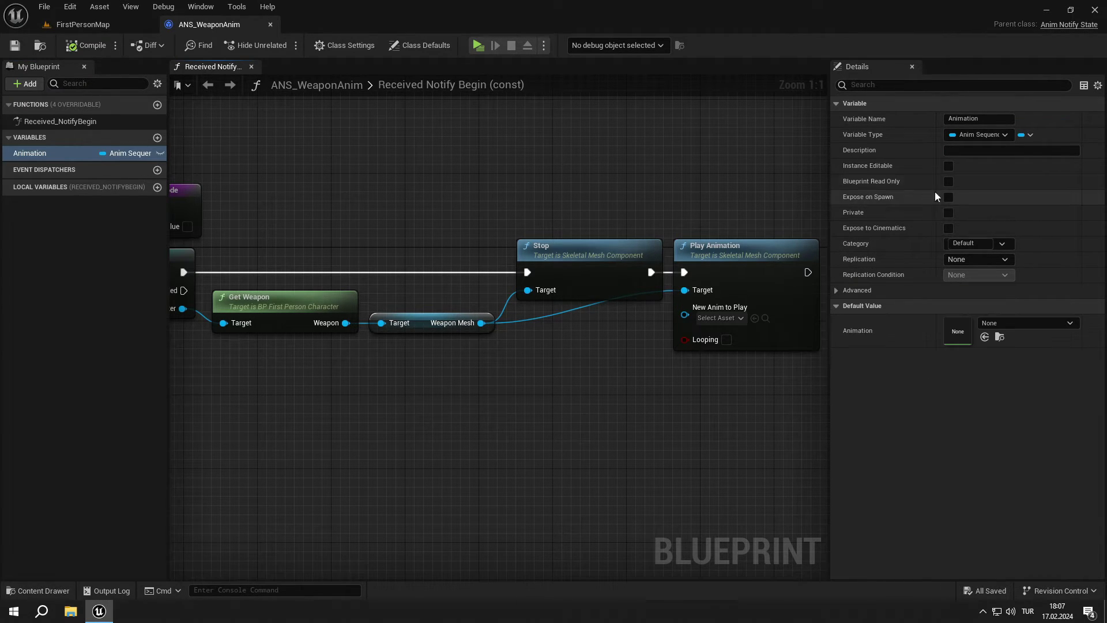
click(949, 197)
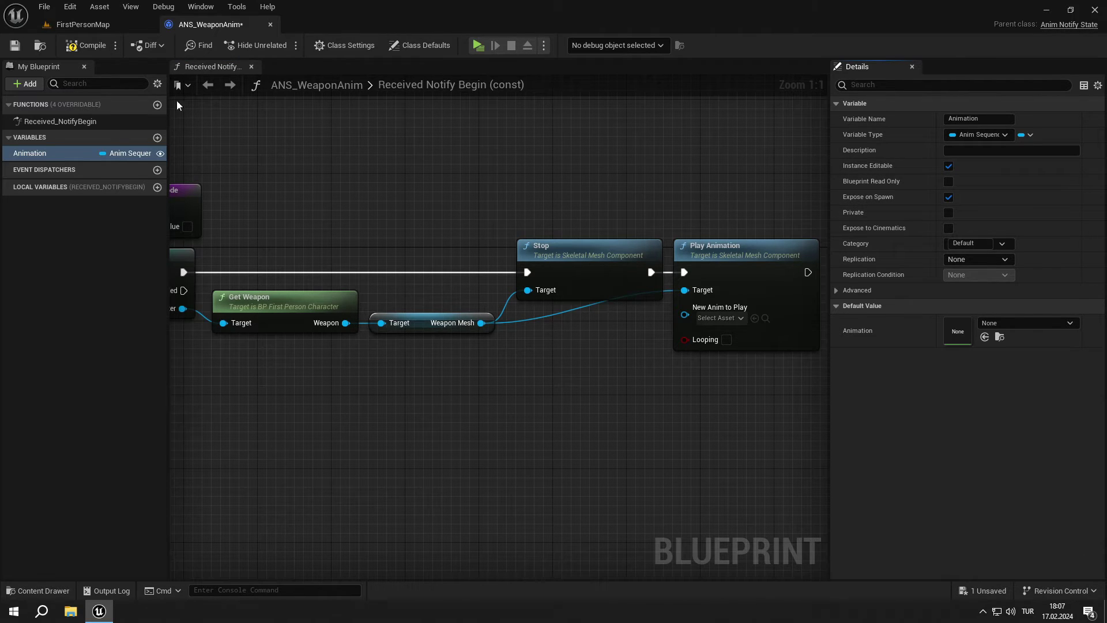
Feed the Animation variable into the New Anim to Play input of the Play Animation node
drag(50, 155, 685, 314)
click(581, 342)
drag(573, 323, 618, 321)
Connect the Return Node after Play Animation, then compile and close ANS_WeaponAnim
scroll(568, 340, down, 2)
drag(304, 249, 794, 287)
scroll(794, 288, up, 2)
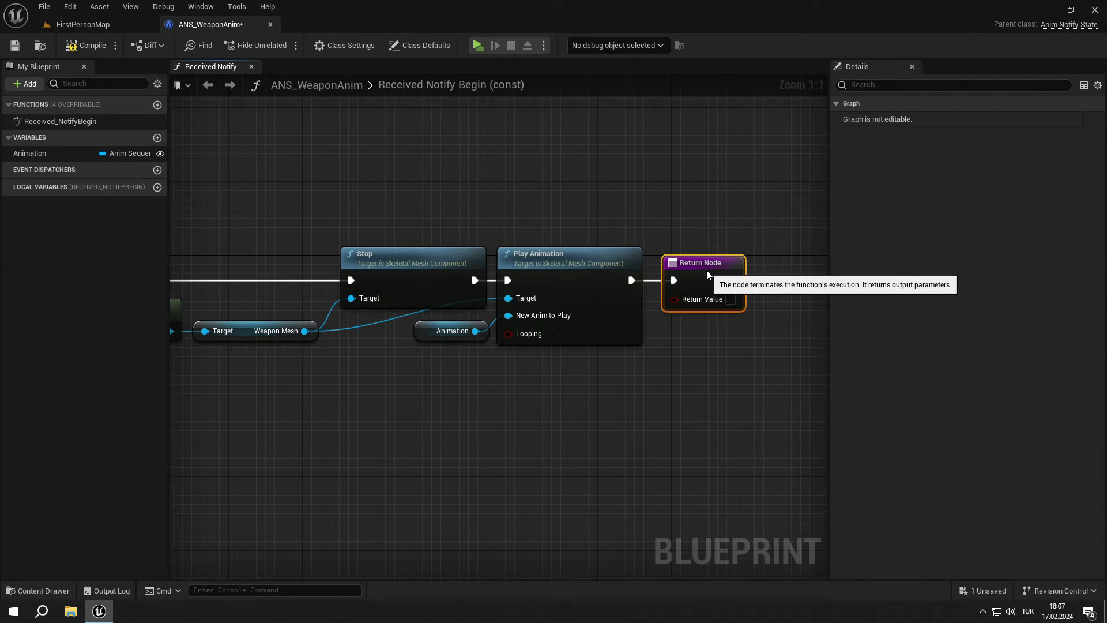
click(86, 45)
click(270, 25)
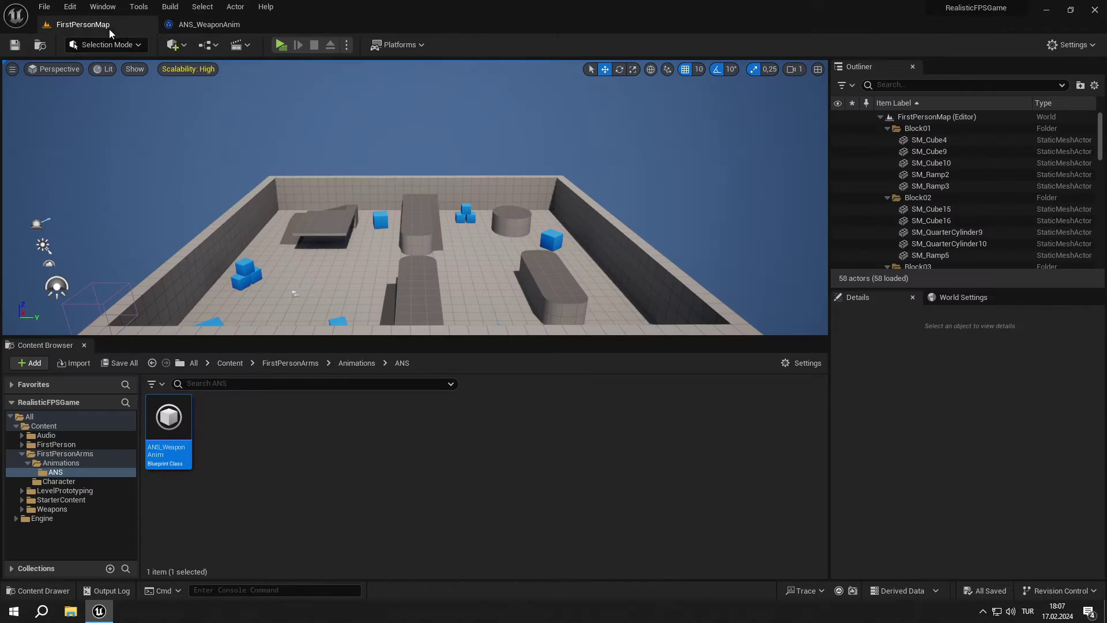
Open ABP_FirstPersonCharacter from the Animations folder and add an animation slot named Arms
click(60, 462)
double_click(218, 461)
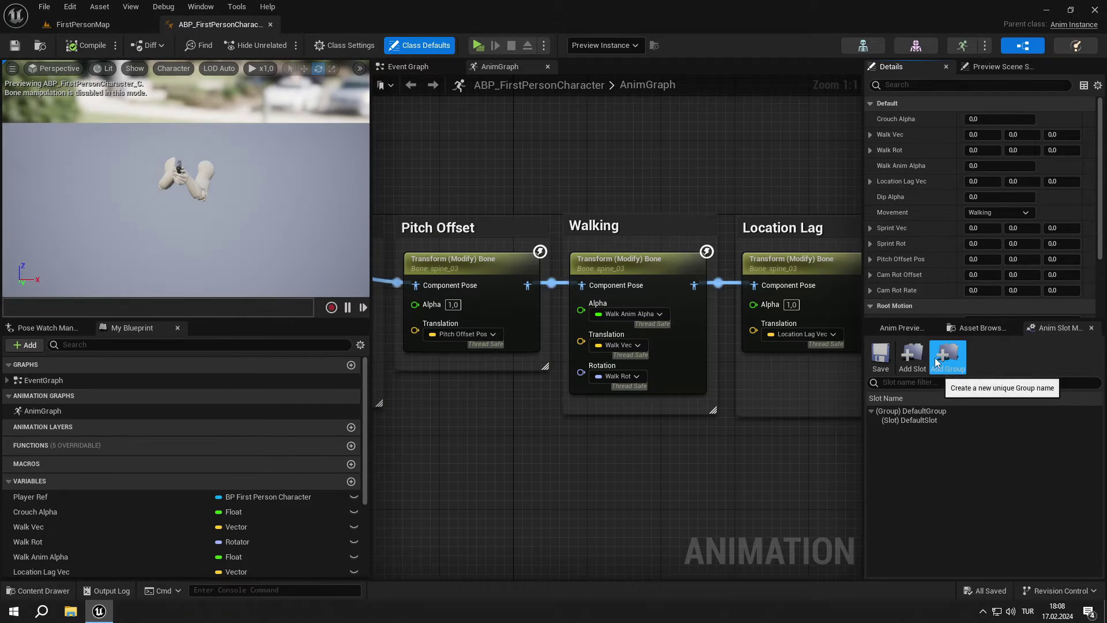
click(916, 358)
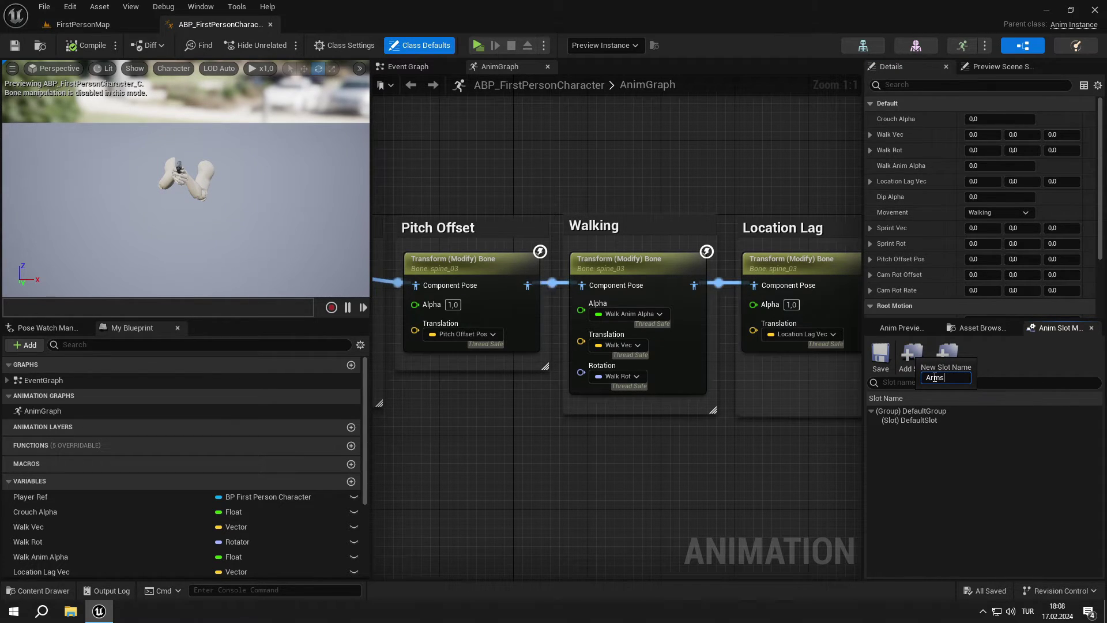
key(Return)
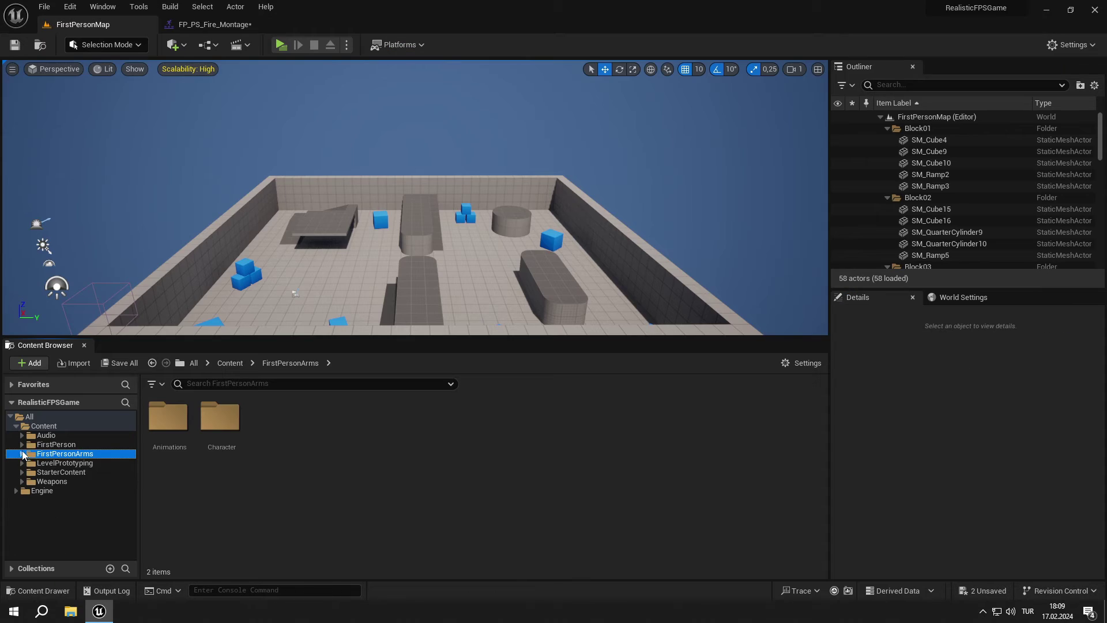
Create a folder named Animations inside Weapons/M1911 and open it
click(49, 481)
double_click(168, 417)
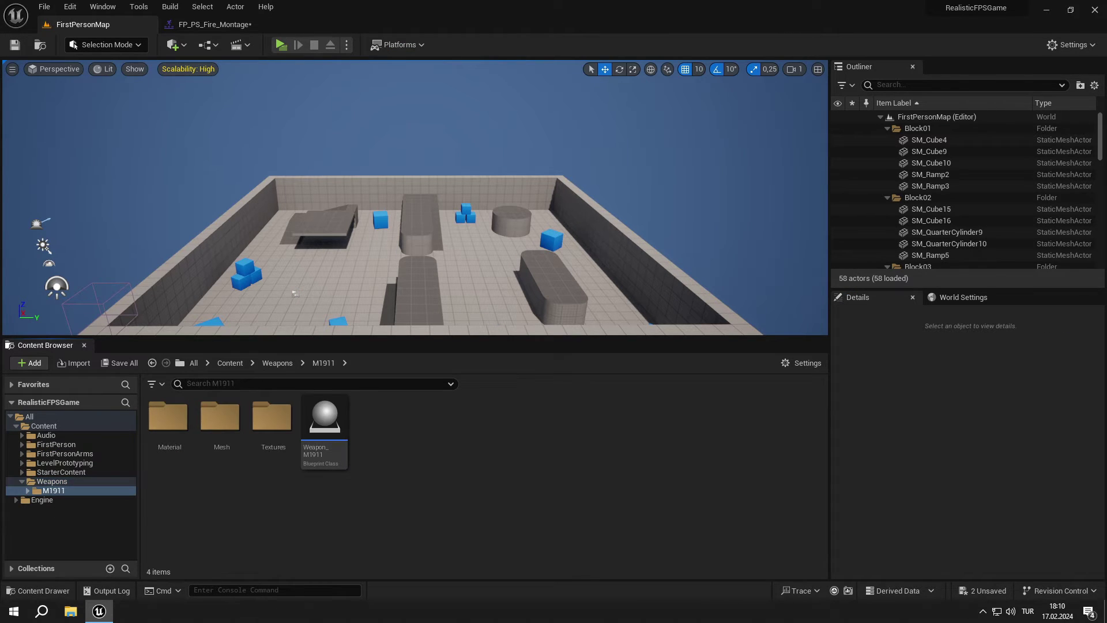
right_click(579, 498)
click(638, 127)
text(A)
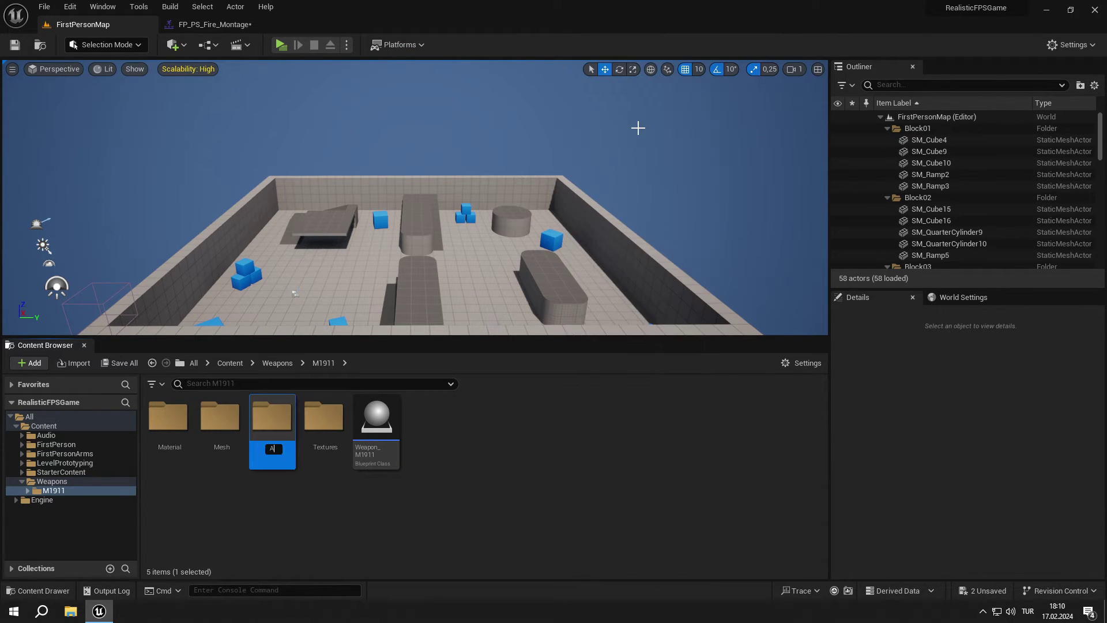
text(nimations)
key(Return)
double_click(173, 418)
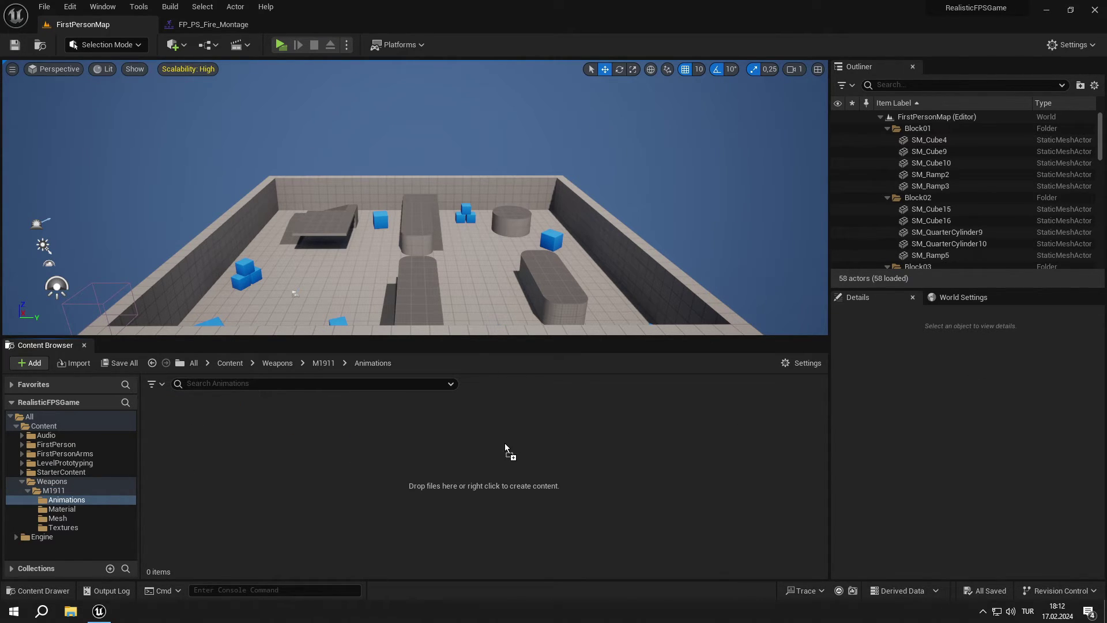
Import the M1911 weapon animation FBX files into the Animations folder using M1911_Skeleton
drag(442, 459, 441, 459)
click(587, 163)
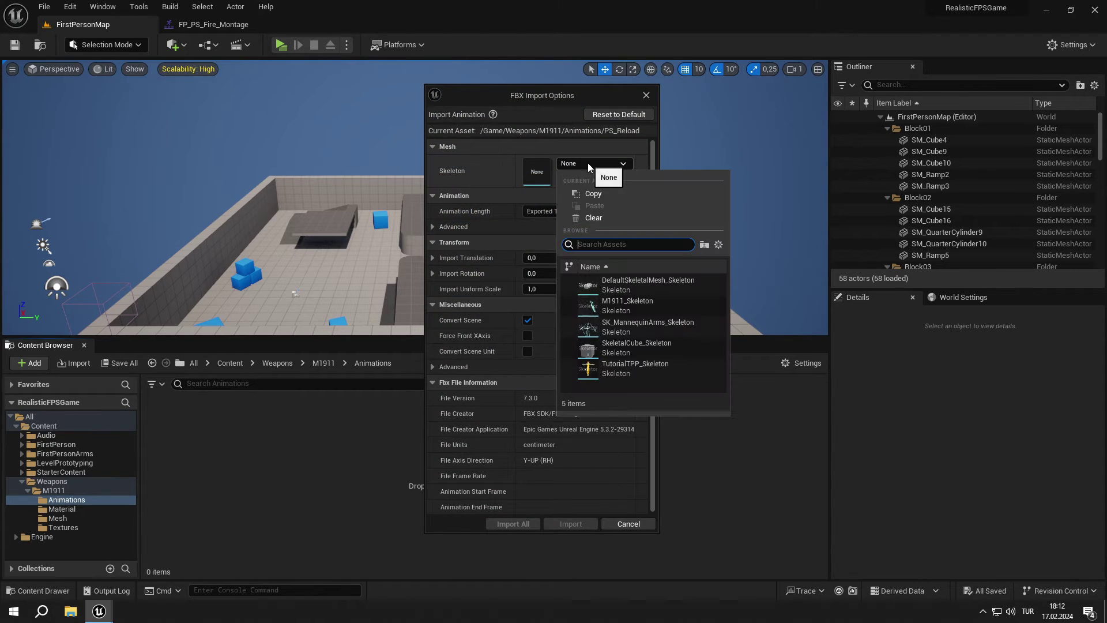
click(616, 307)
click(508, 522)
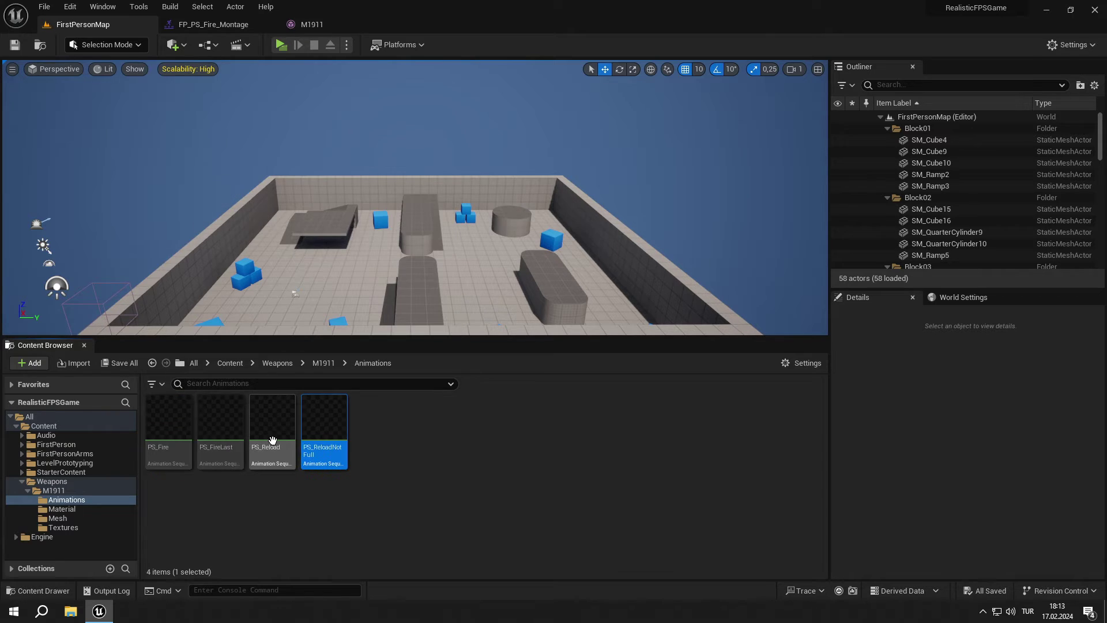
Edit PS_Fire, PS_FireLast, PS_Reload and PS_ReloadNotFull in the Property Matrix, enabling root motion on each, and save them
shift+click(188, 430)
right_click(188, 430)
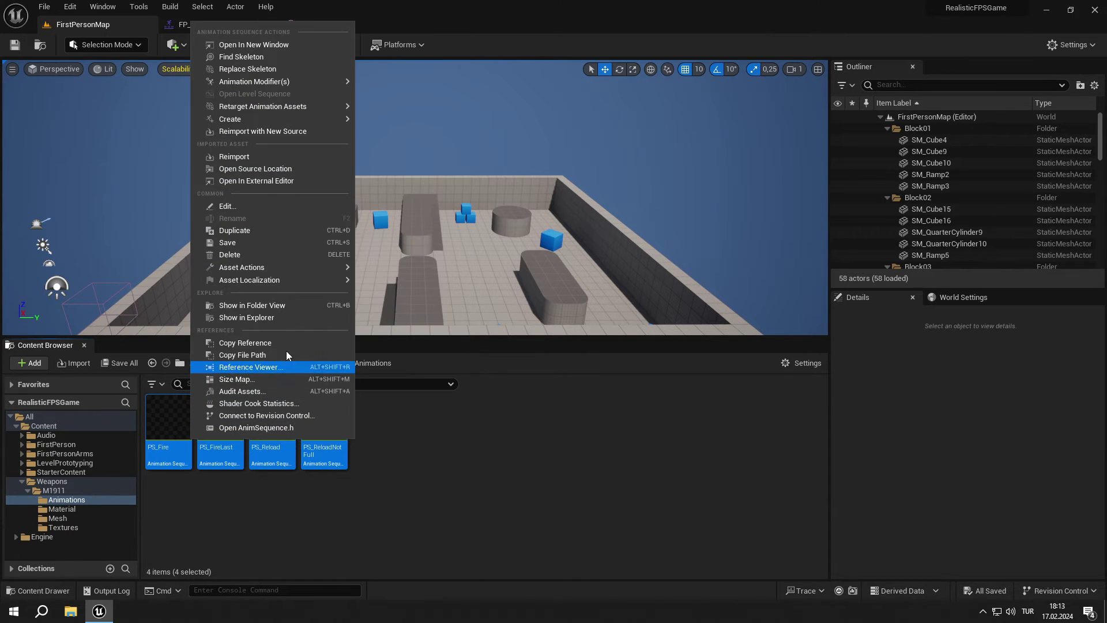
mouse_move(299, 270)
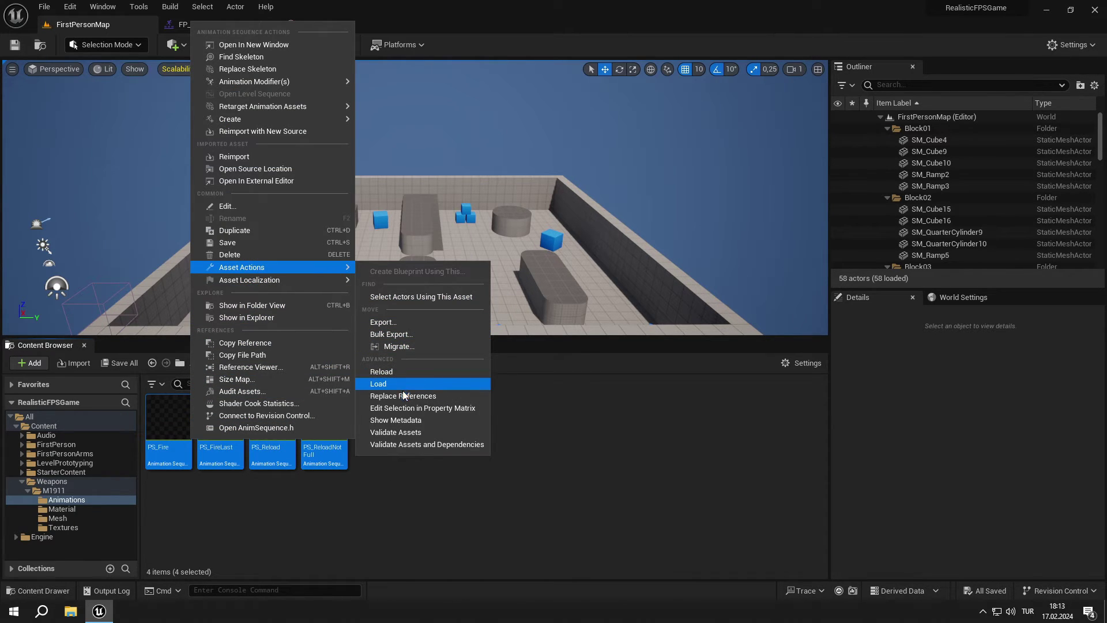
click(406, 410)
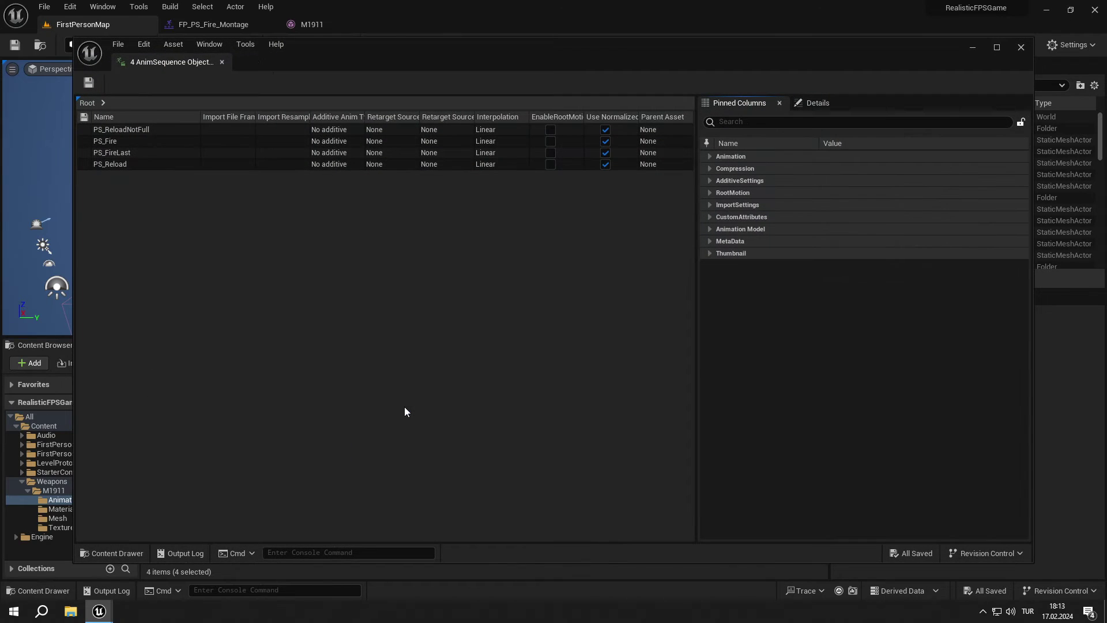
click(550, 129)
click(550, 141)
click(551, 152)
click(551, 165)
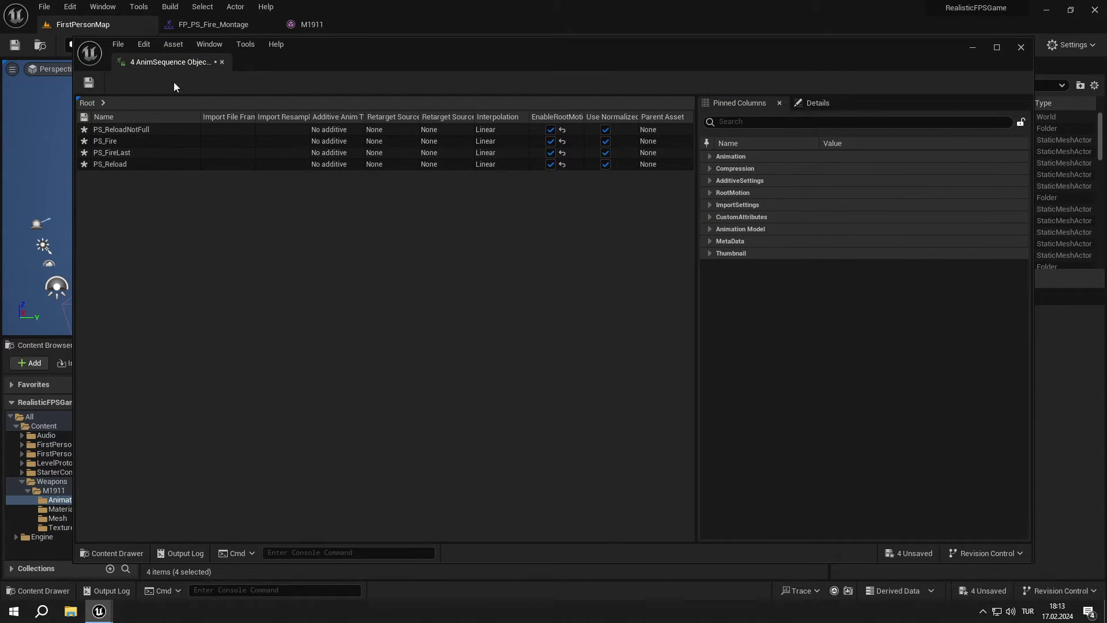
click(89, 82)
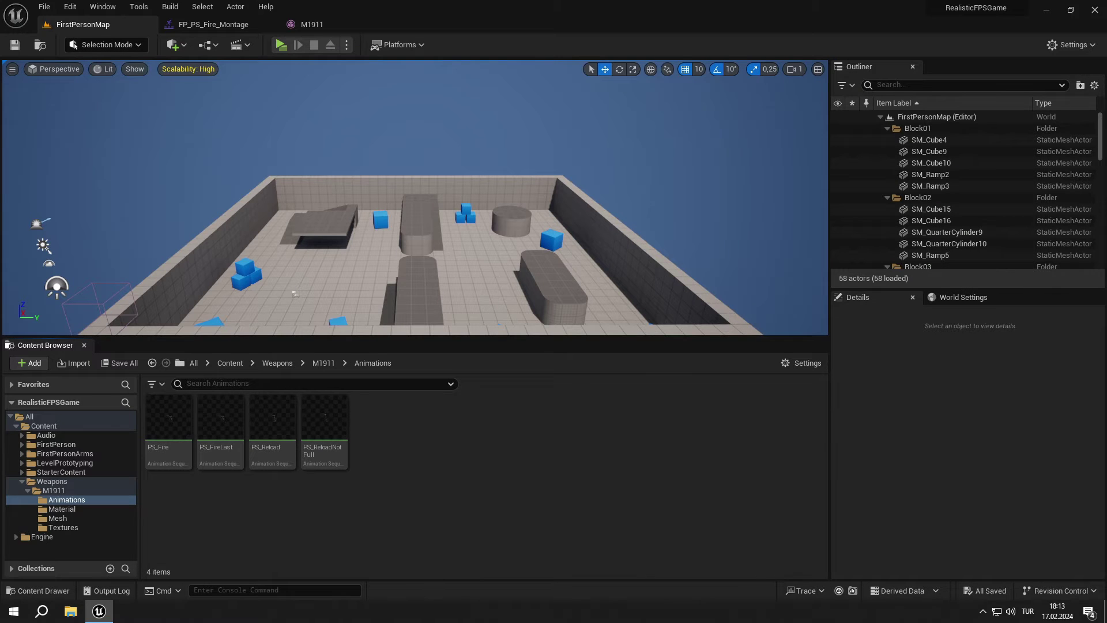
Set the Rate Scale of PS_Reload to 1,3 and open the Rate Scale of PS_ReloadNotFull for editing
click(289, 425)
double_click(290, 426)
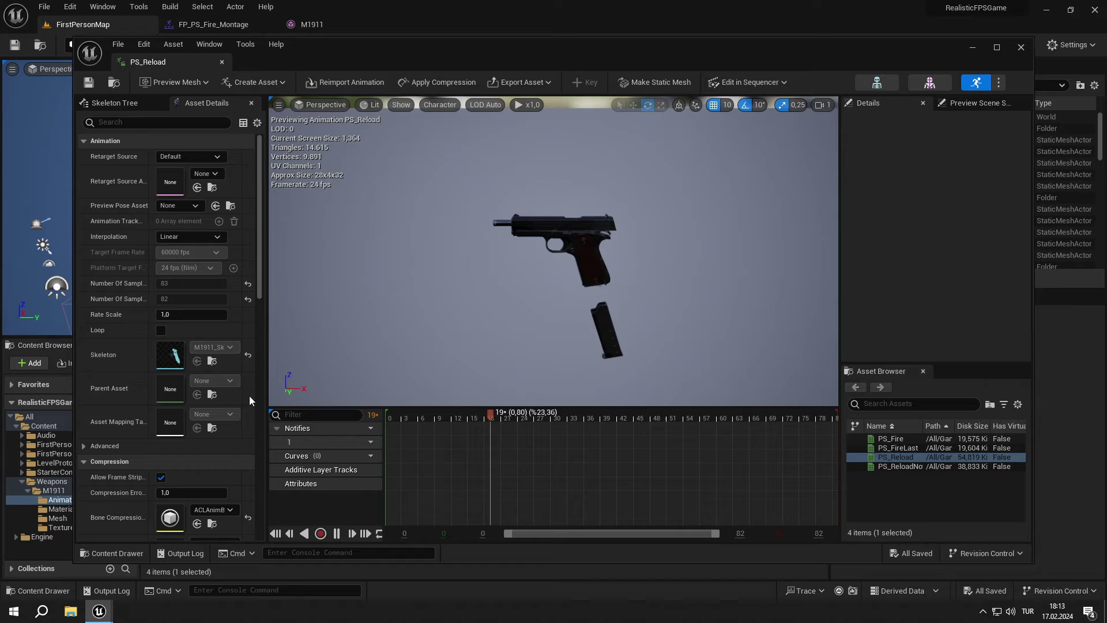
click(190, 315)
text(1,3)
key(Return)
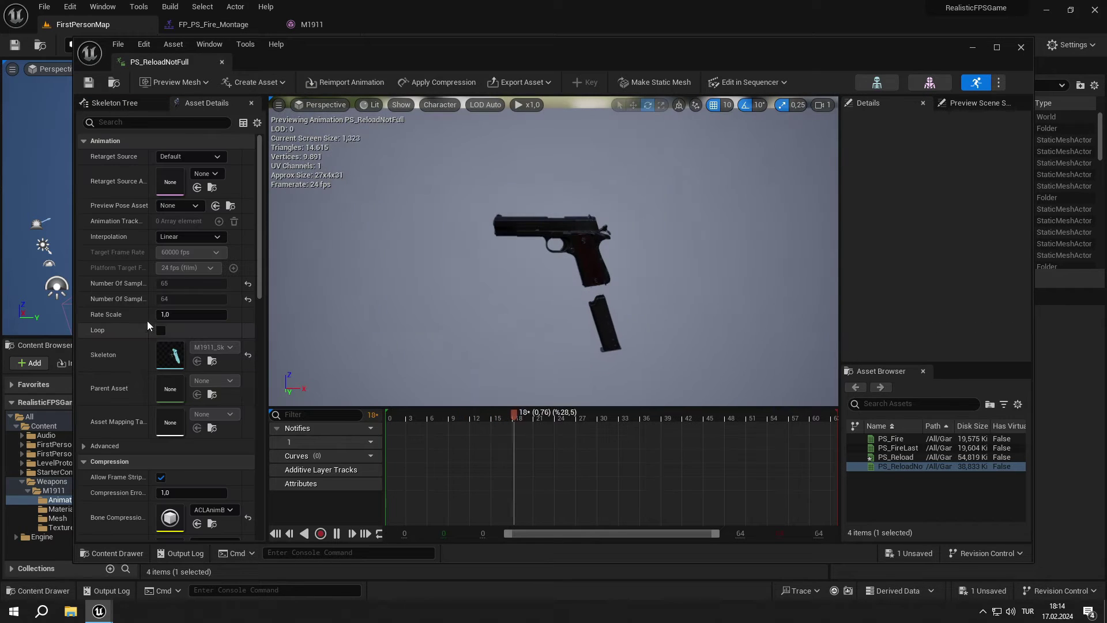
click(173, 316)
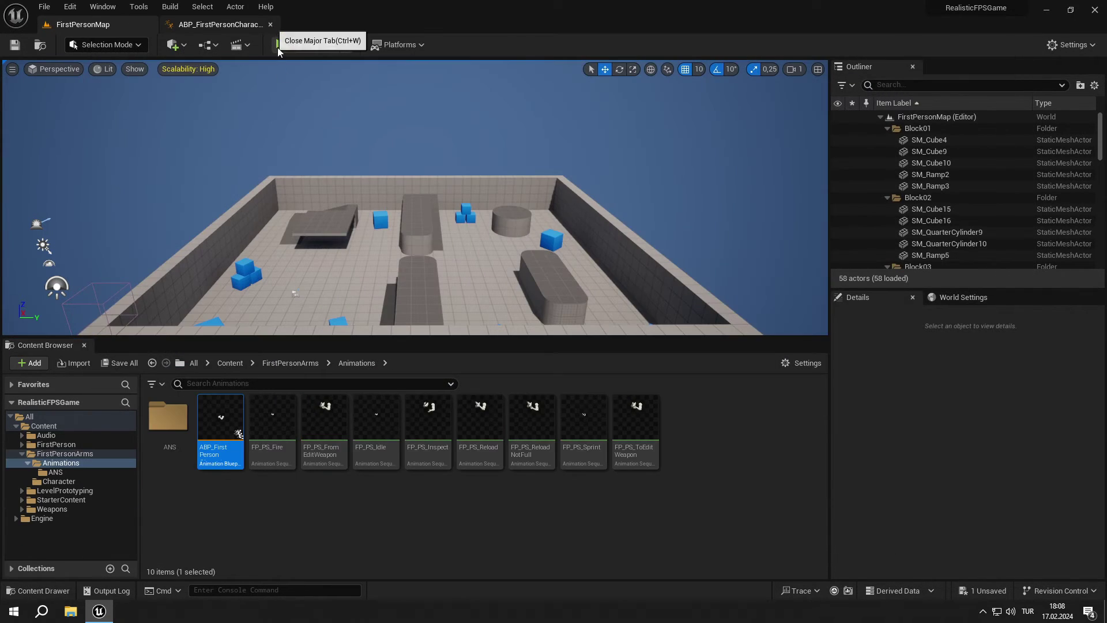
Create an AnimMontage from the FP_PS_Fire animation in the FirstPersonArms Animations folder
right_click(271, 424)
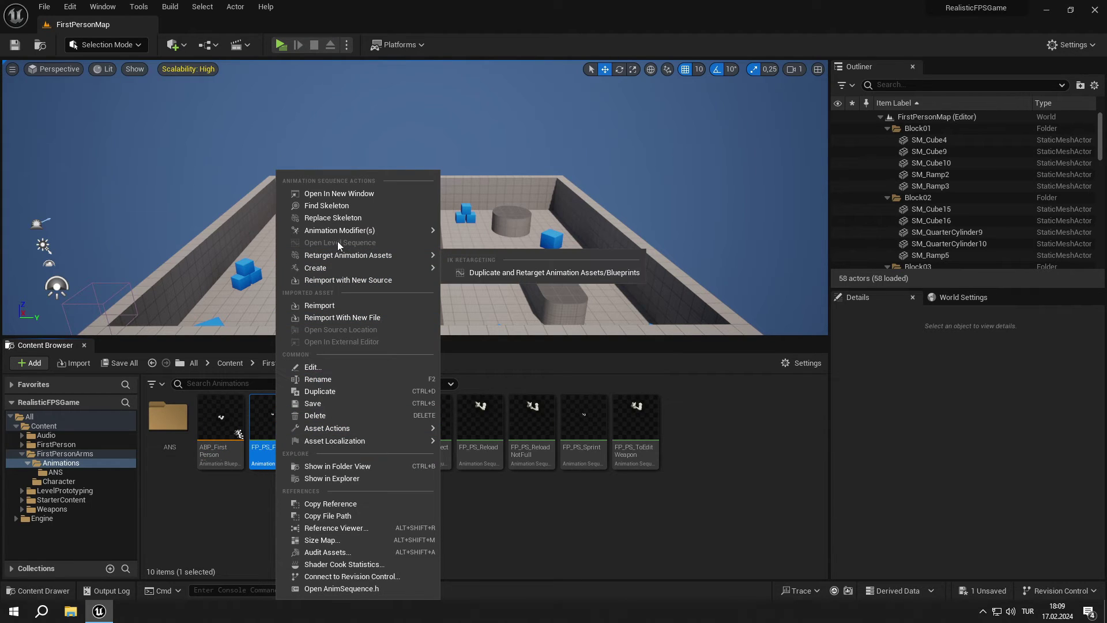
click(262, 473)
right_click(265, 454)
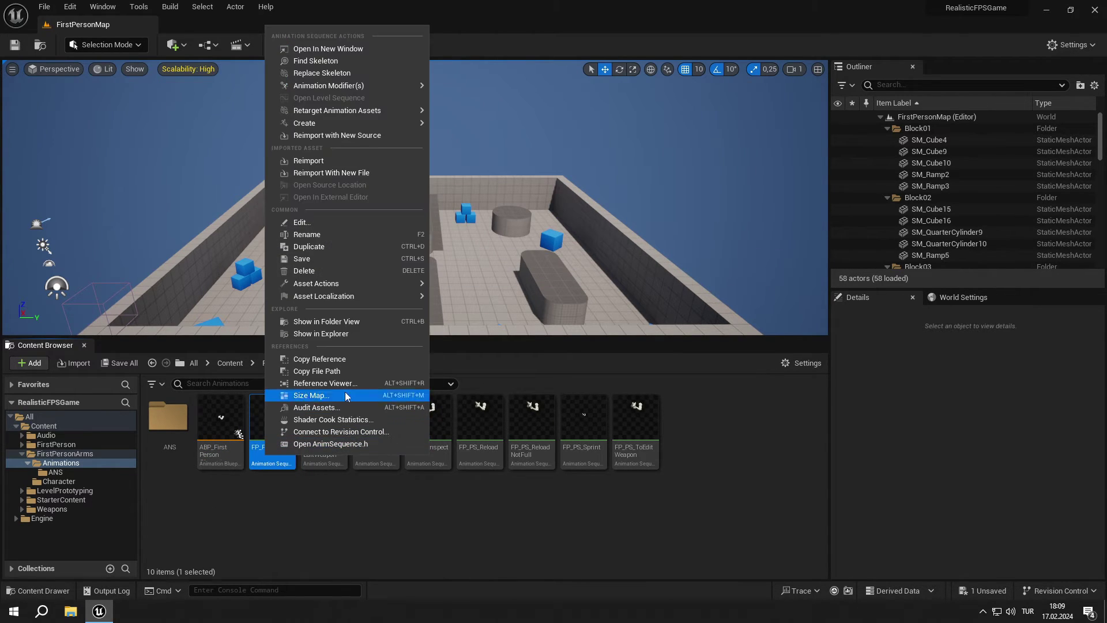
mouse_move(347, 125)
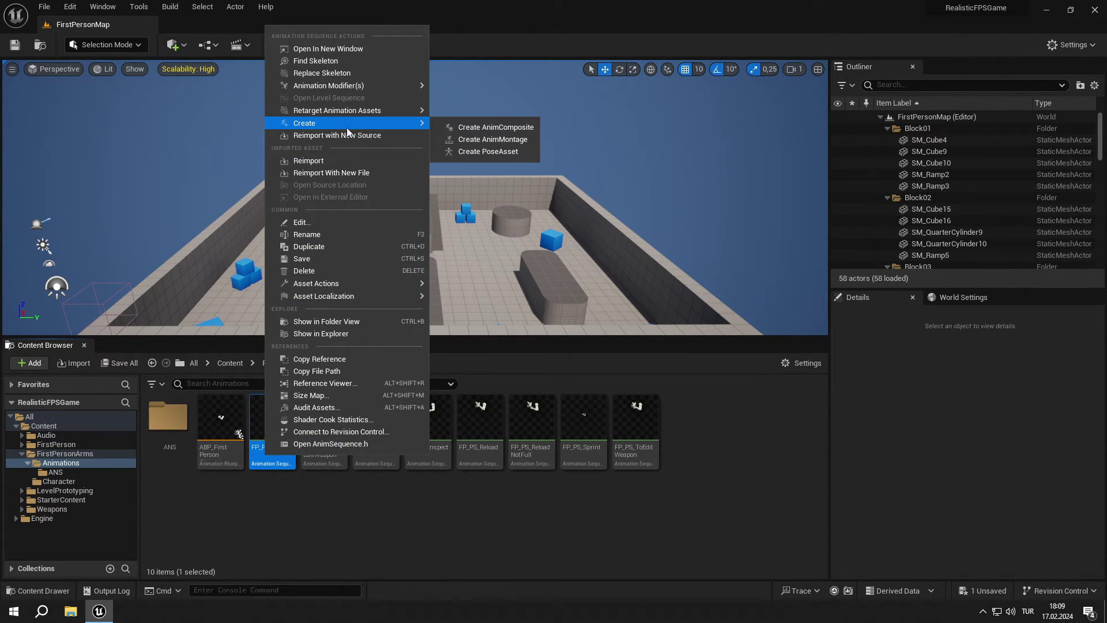
click(497, 139)
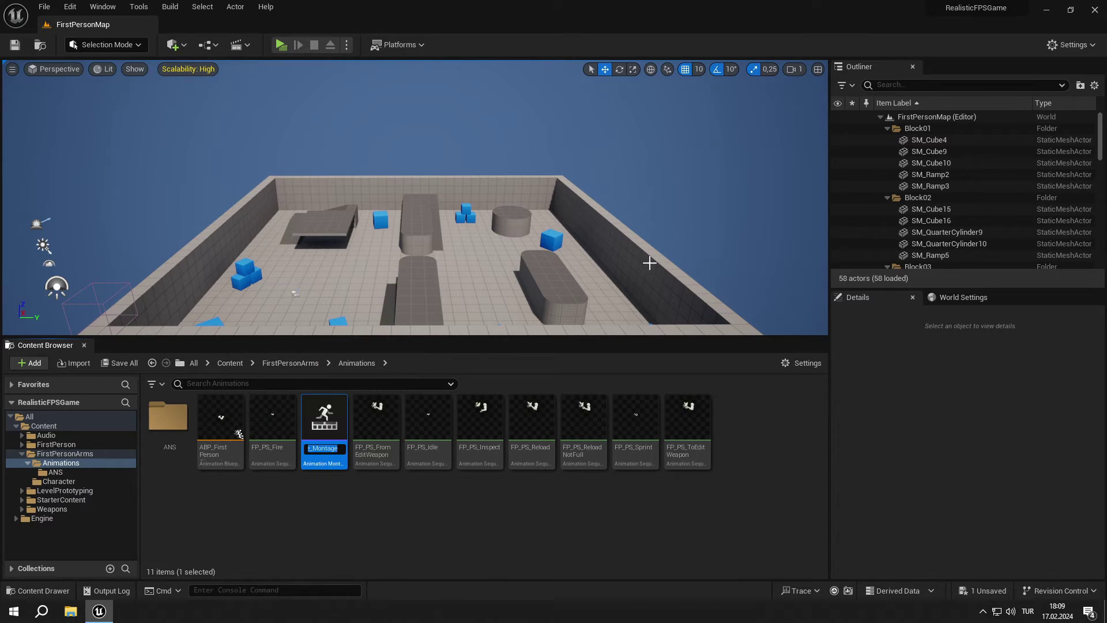
Open FP_PS_Fire_Montage and change its slot to DefaultGroup.Arms
double_click(321, 421)
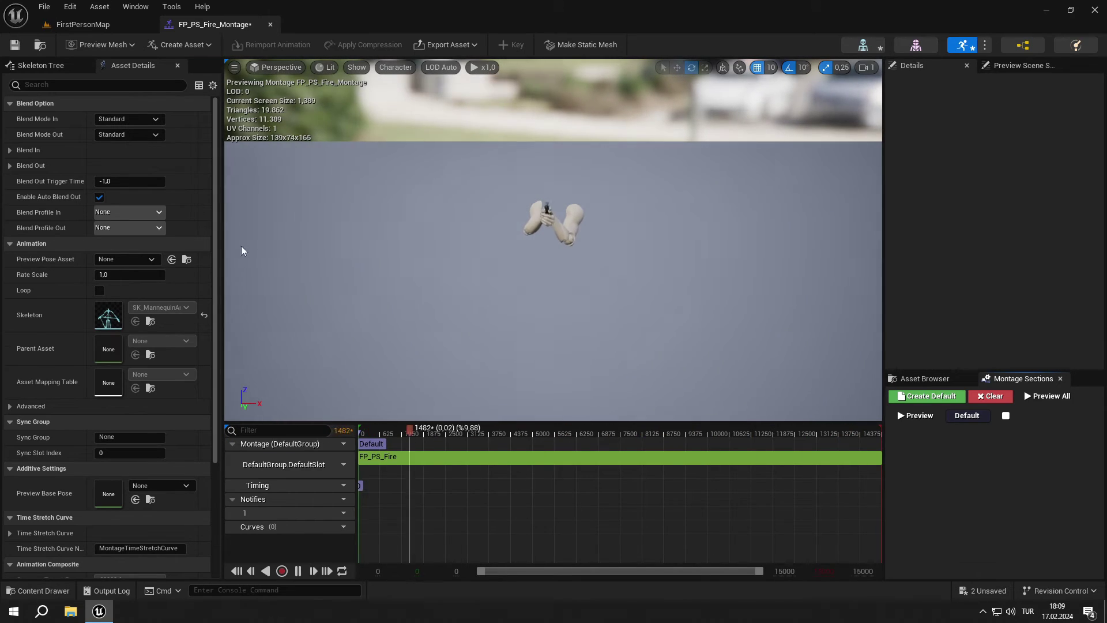
click(338, 465)
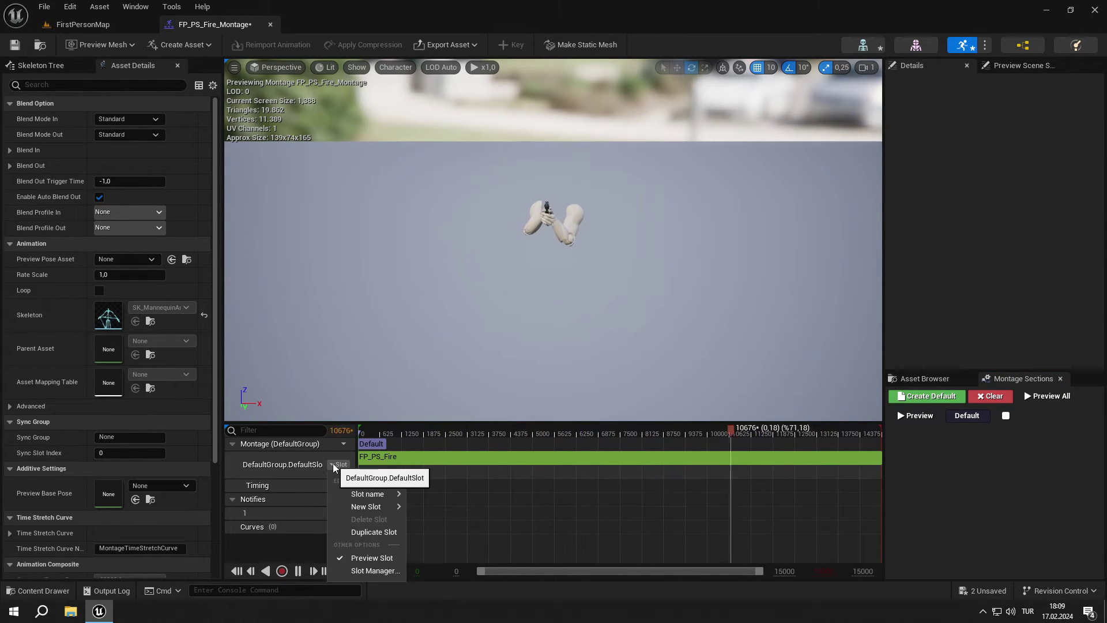
mouse_move(371, 492)
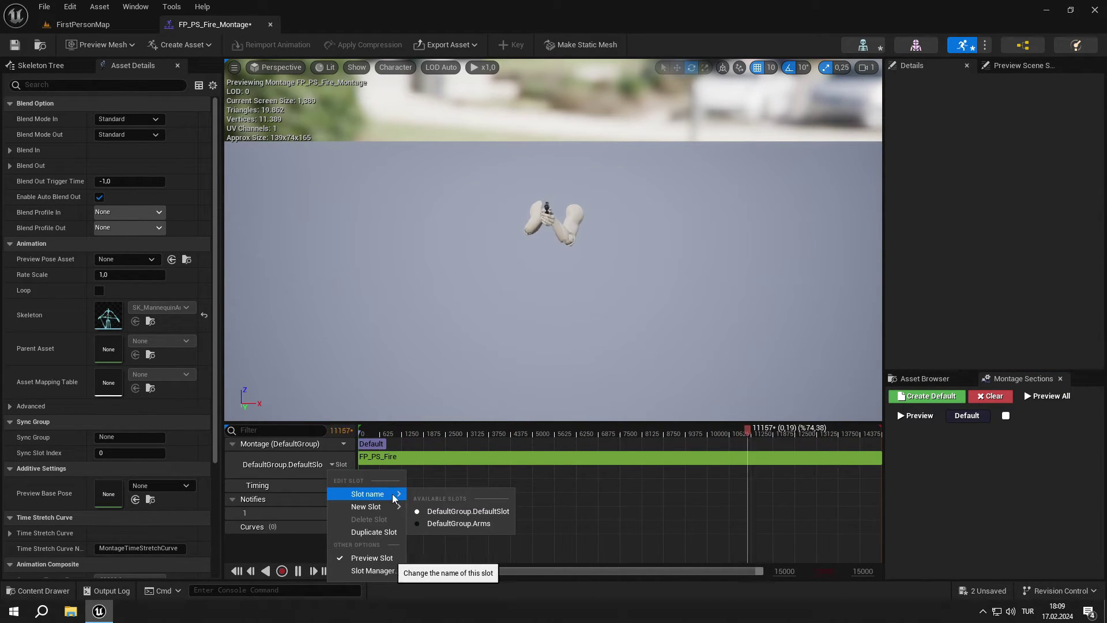
click(455, 524)
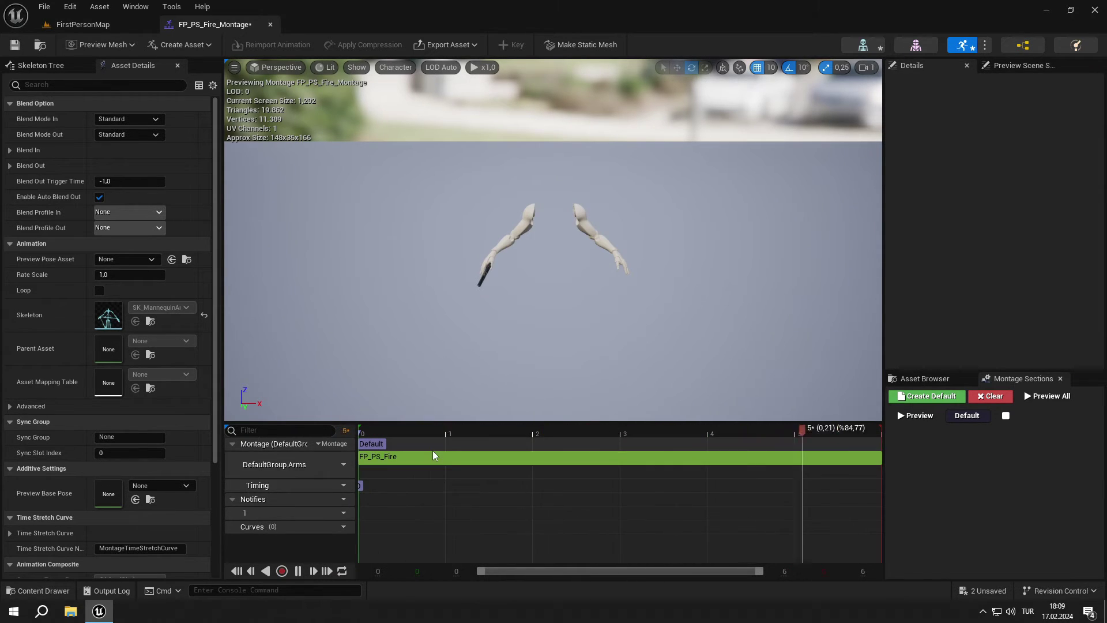
Add an ANS_WeaponAnim notify state at the start of the montage's notify track
right_click(362, 512)
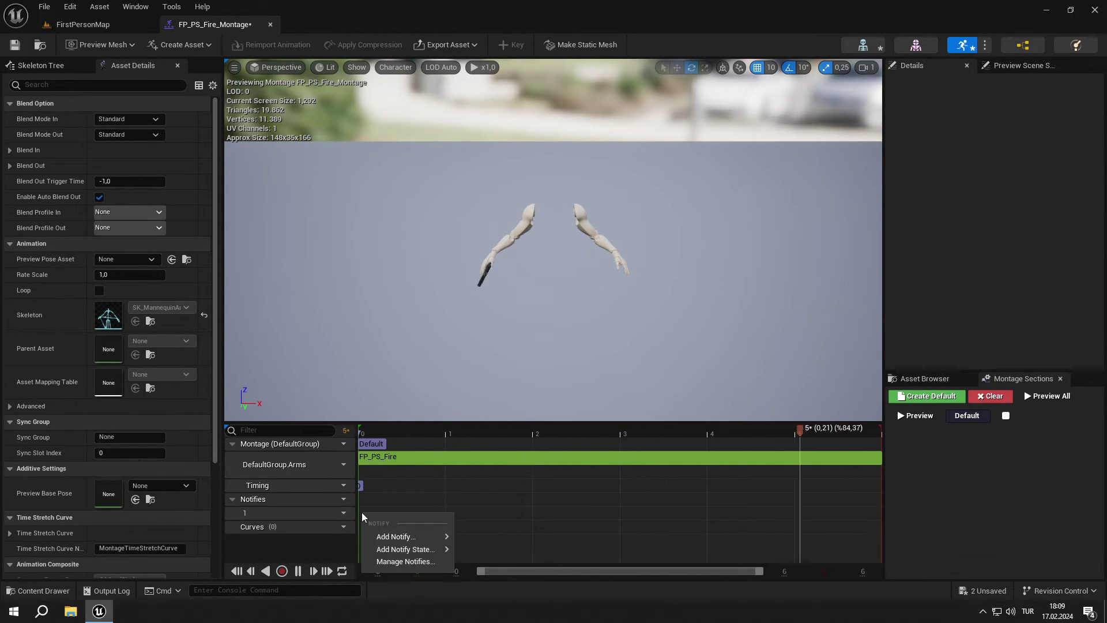
mouse_move(402, 549)
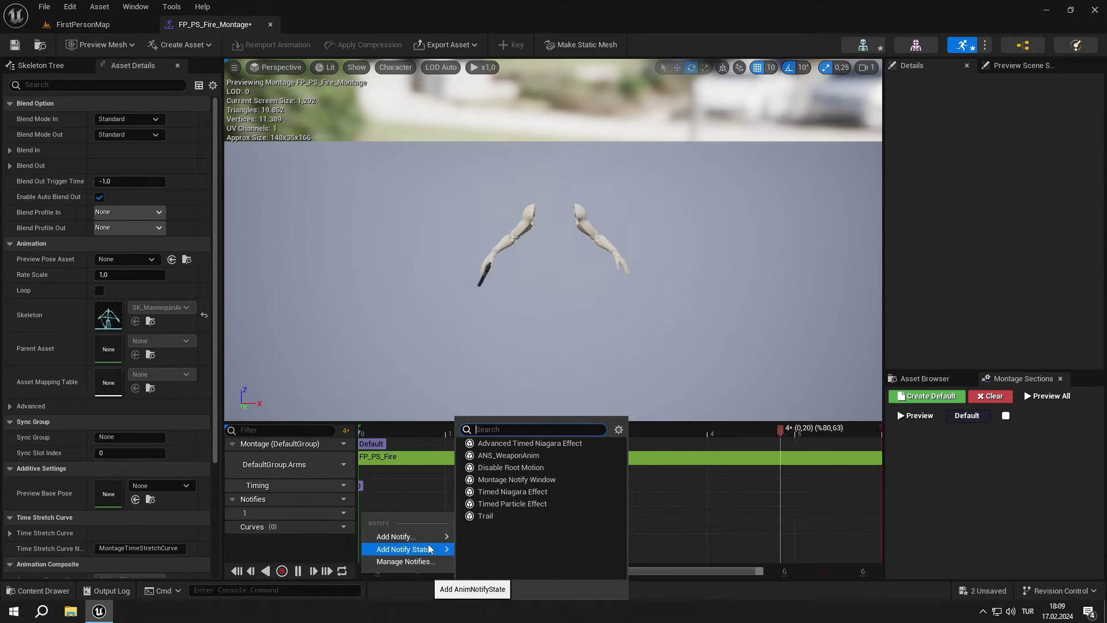
click(509, 455)
Assign PS_Fire as the Animation of the ANS_WeaponAnim notify state and save the montage
click(392, 512)
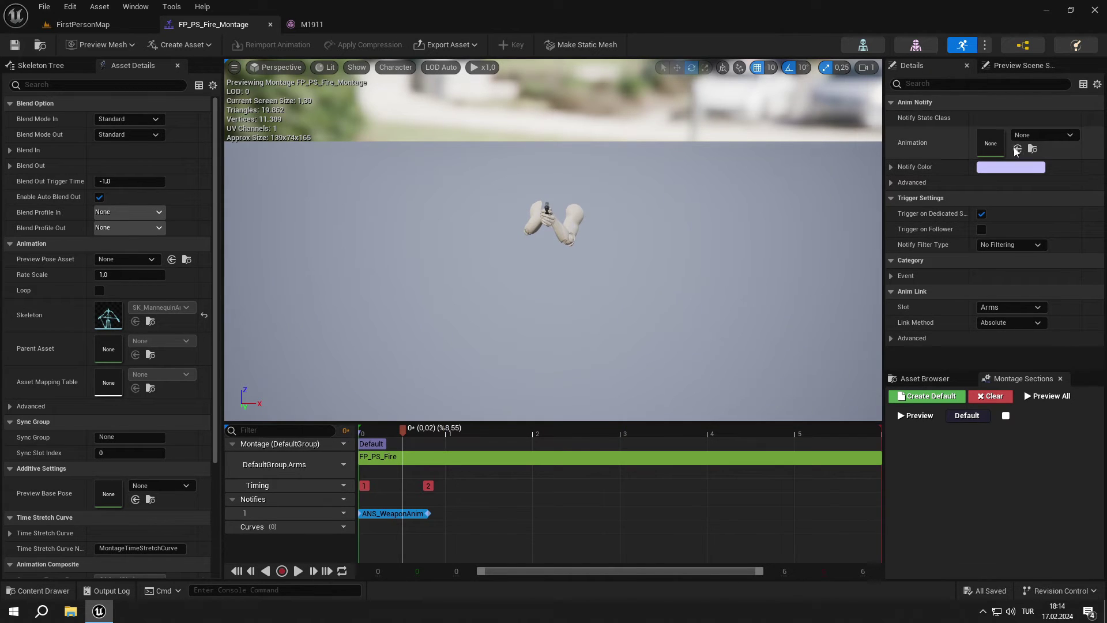
click(1038, 135)
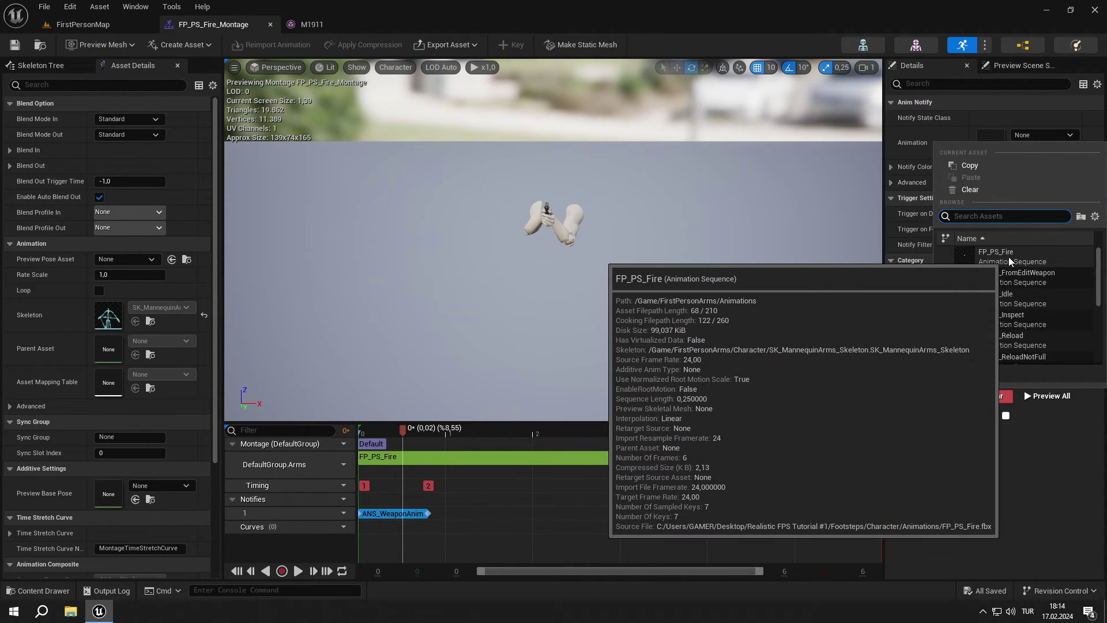
text(PS)
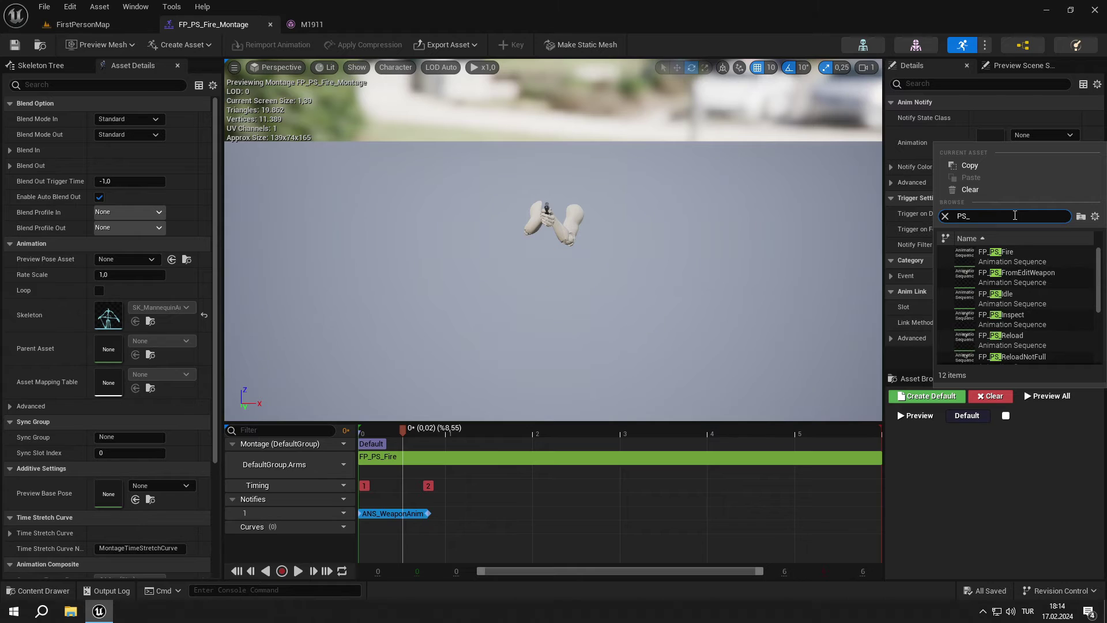
text(_fire)
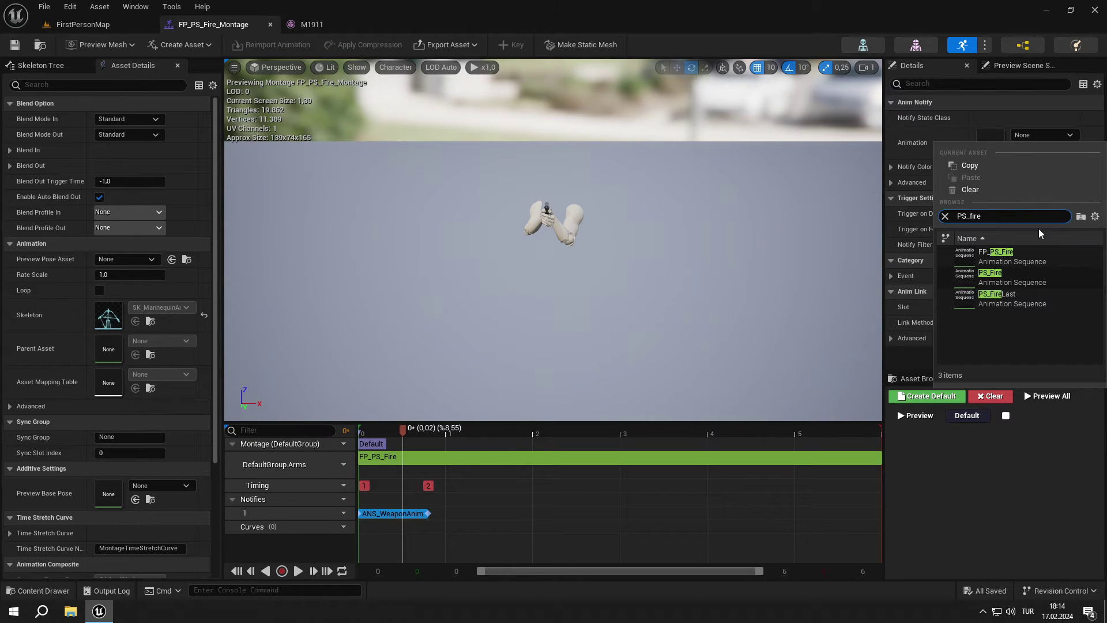
click(1013, 278)
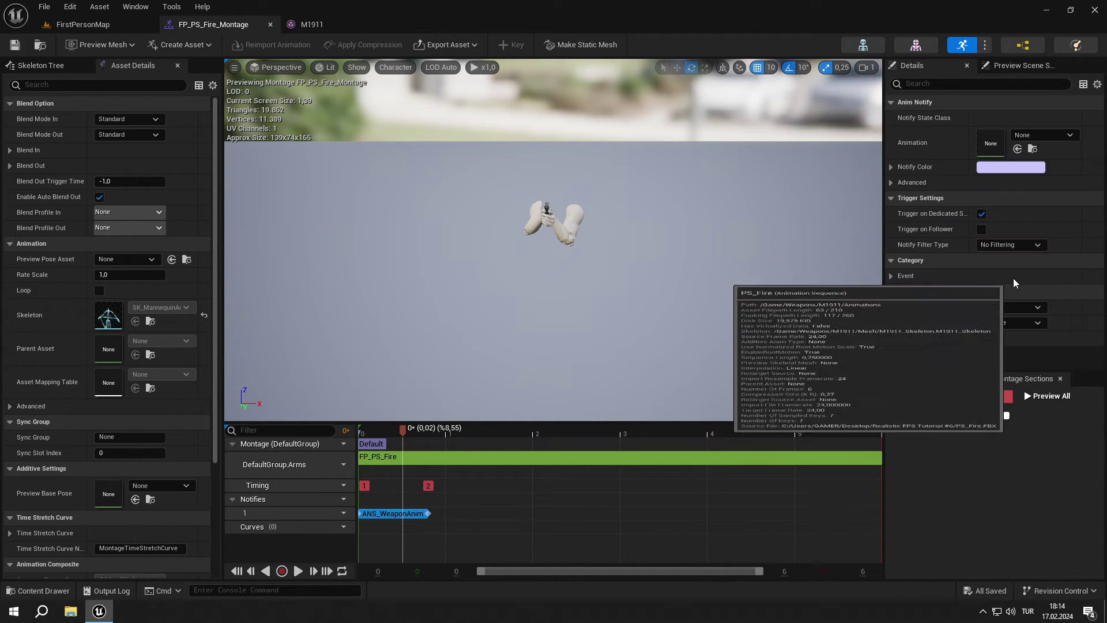
click(15, 45)
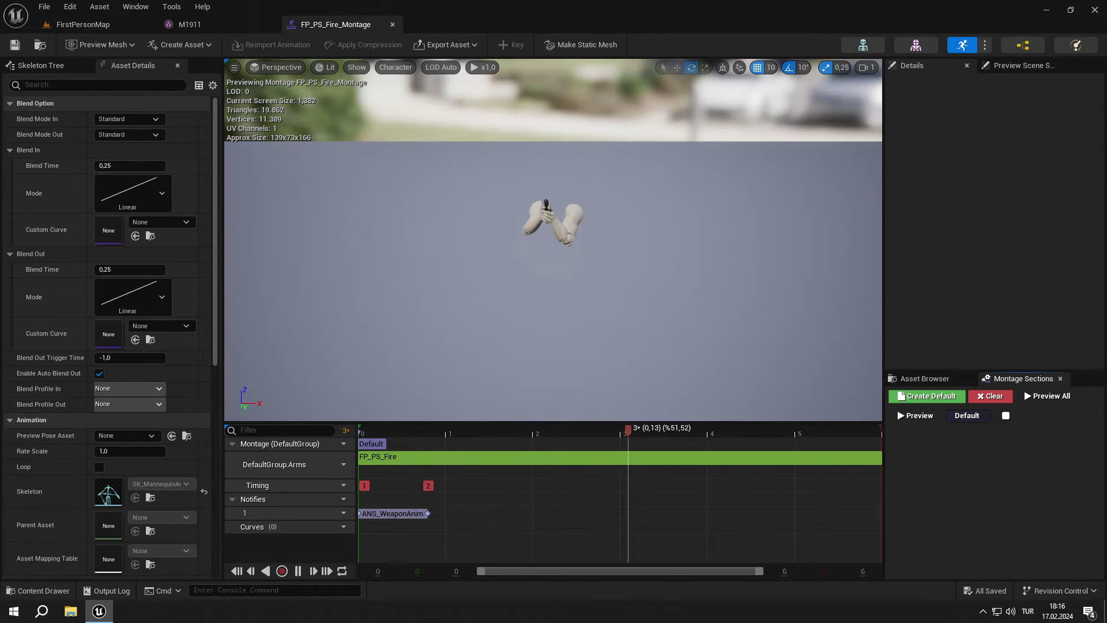
Set the Blend In time of FP_PS_Fire_Montage to 0 and open its Blend Out time for editing
click(136, 165)
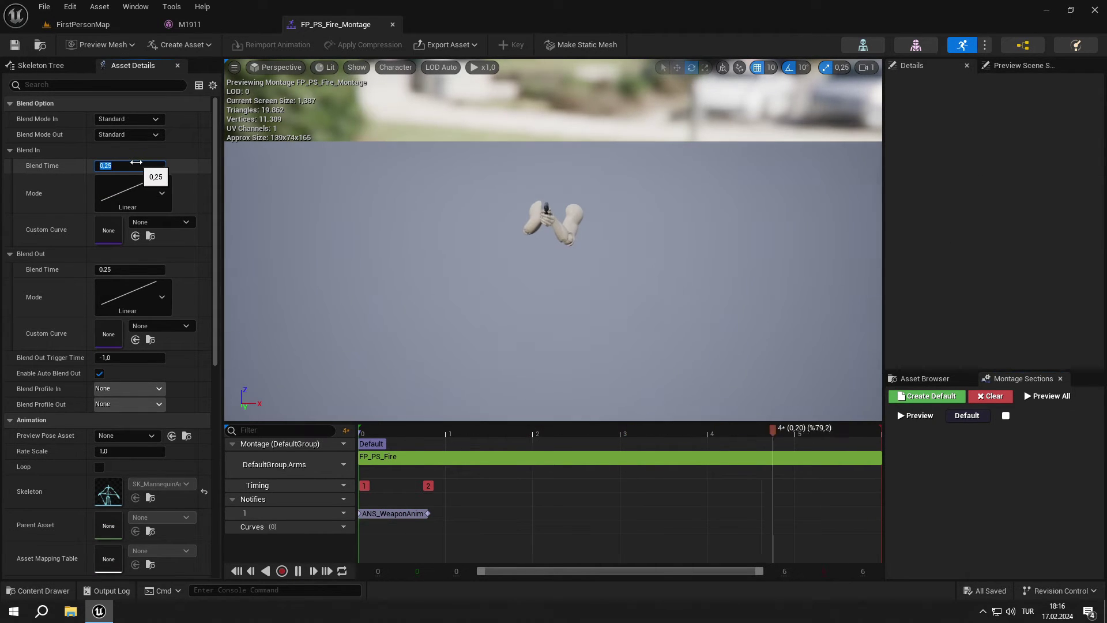
text(0)
click(134, 270)
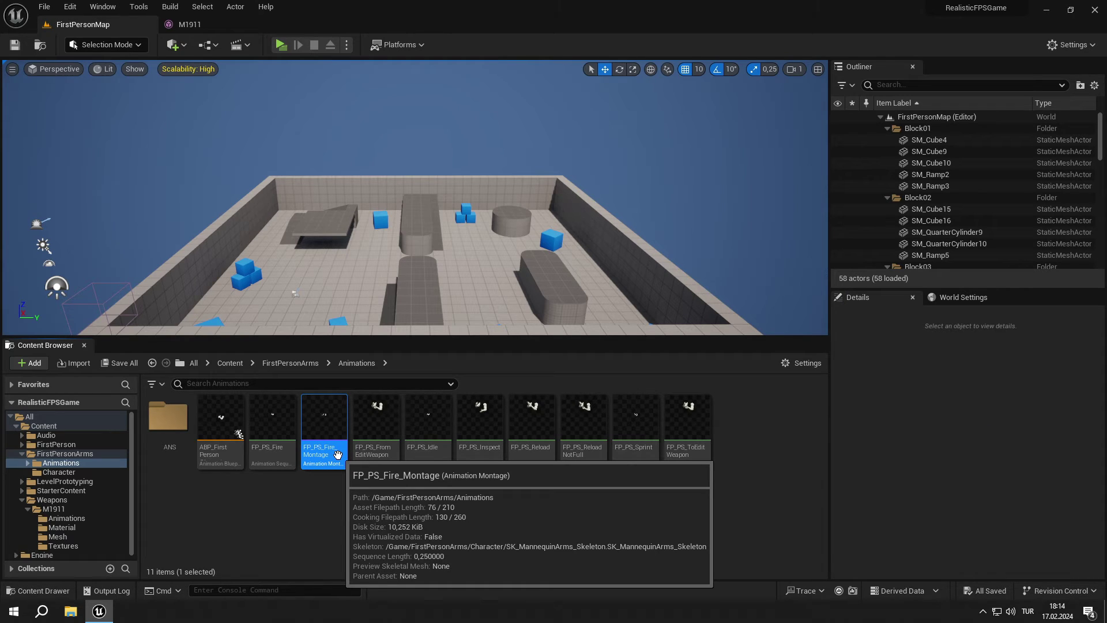
Duplicate FP_PS_Fire_Montage and name the copy FP_PS_FireLast_Montage
key(ctrl+d)
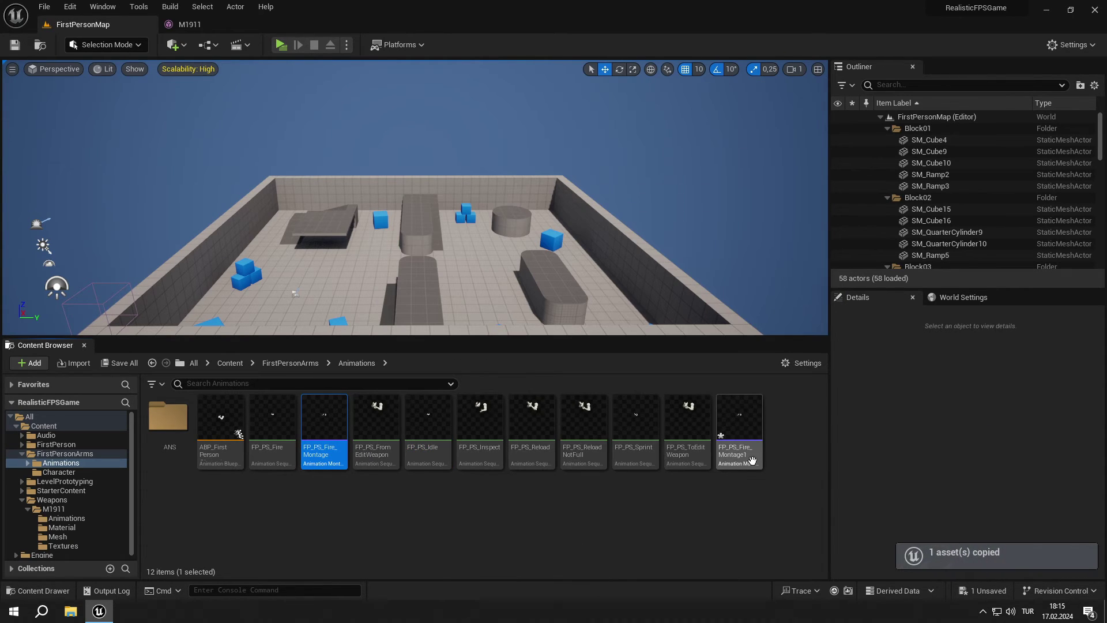
key(BackSpace)
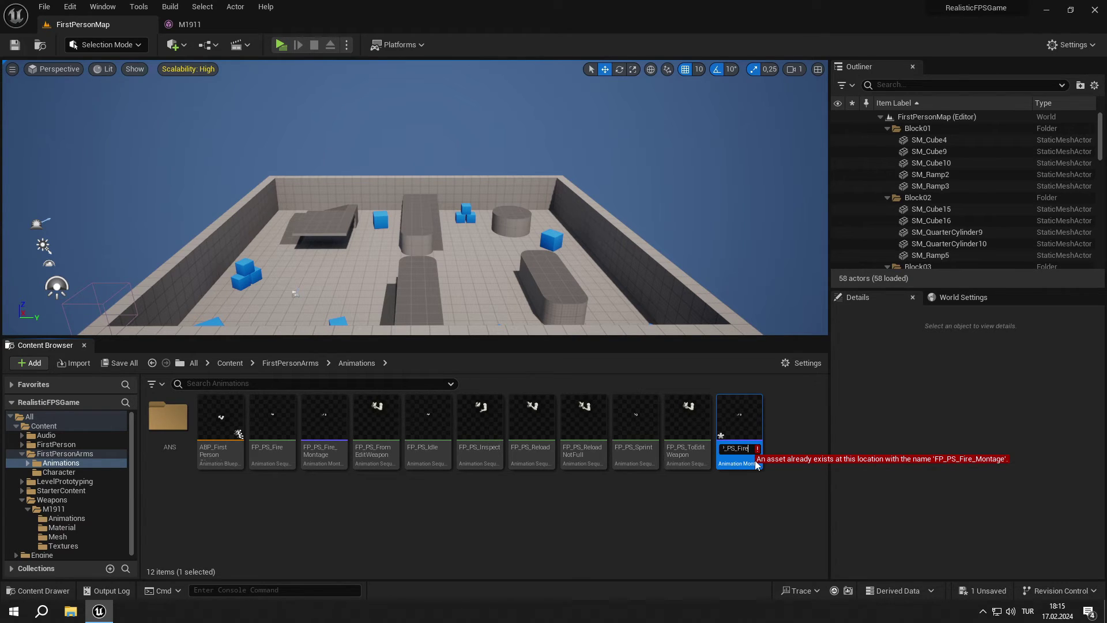
key(BackSpace)
text(Las)
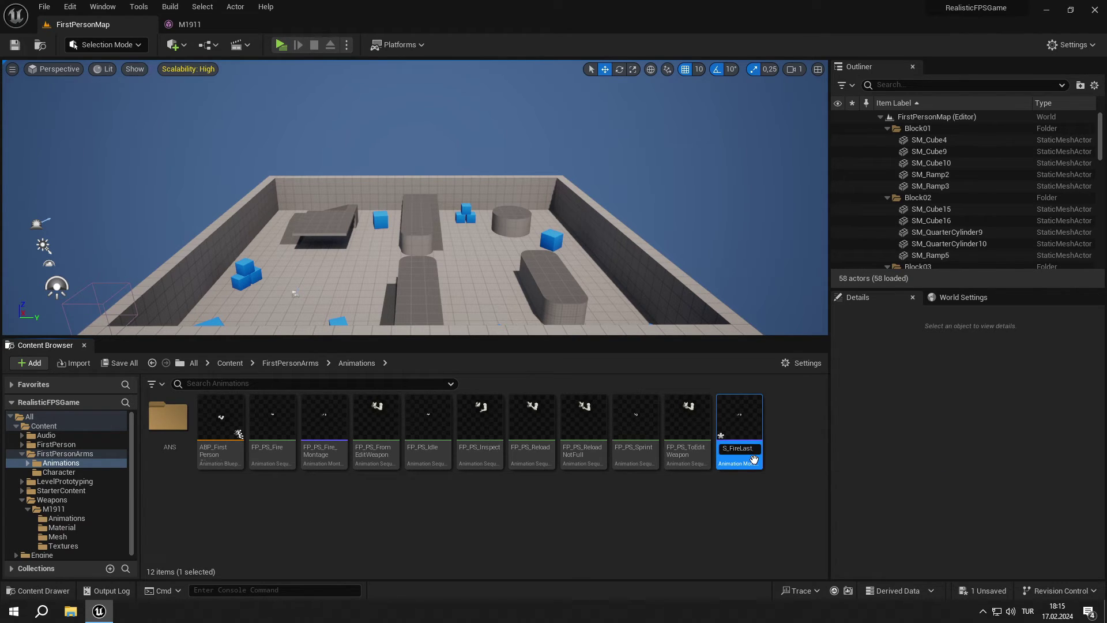
text(t)
key(Return)
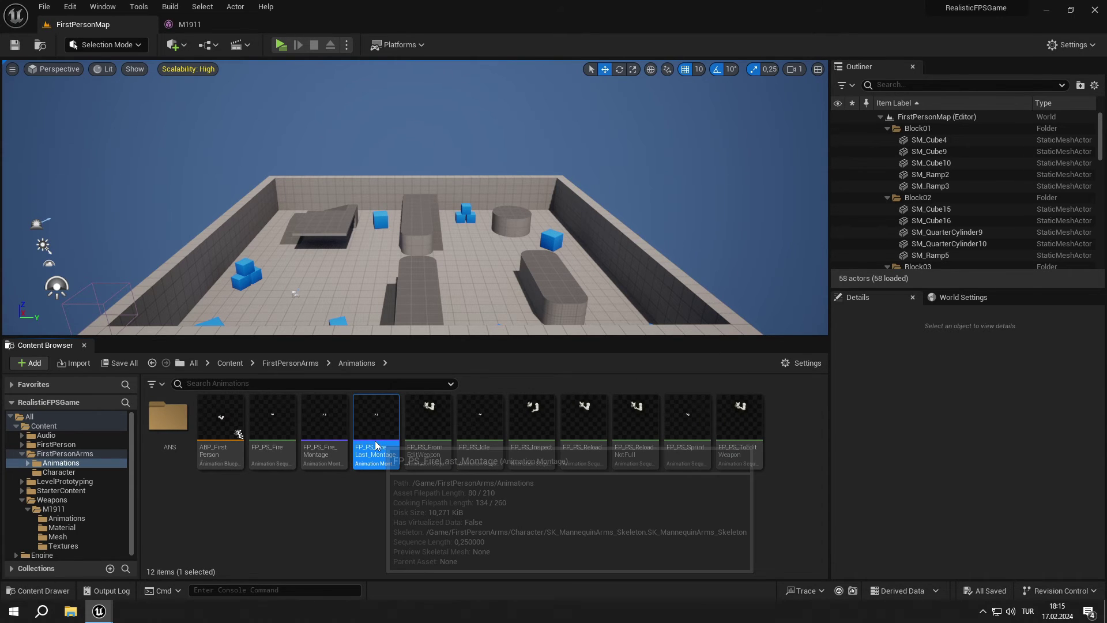
Set the Animation of the ANS_WeaponAnim notify state in FP_PS_FireLast_Montage to PS_FireLast and close the montage
double_click(376, 446)
click(417, 497)
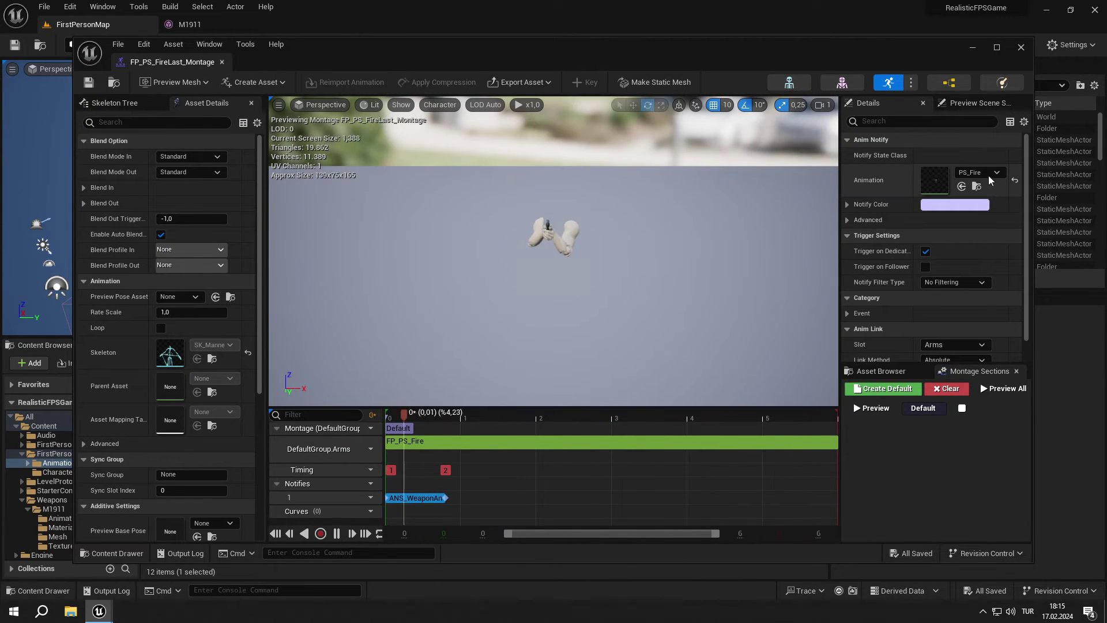
click(989, 176)
text(FireLas)
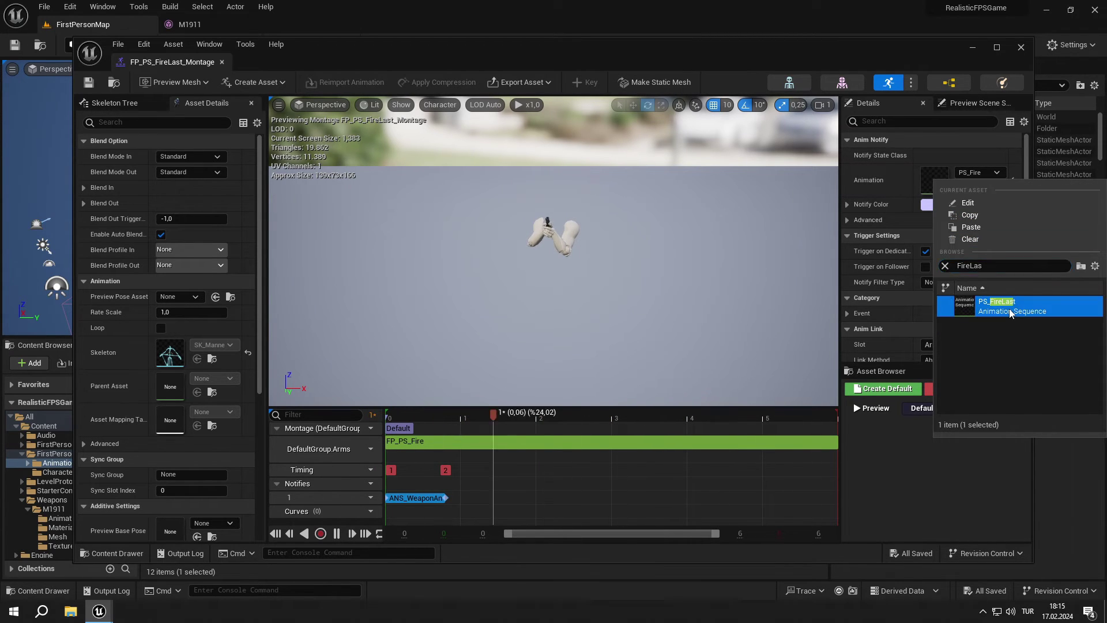
click(1009, 310)
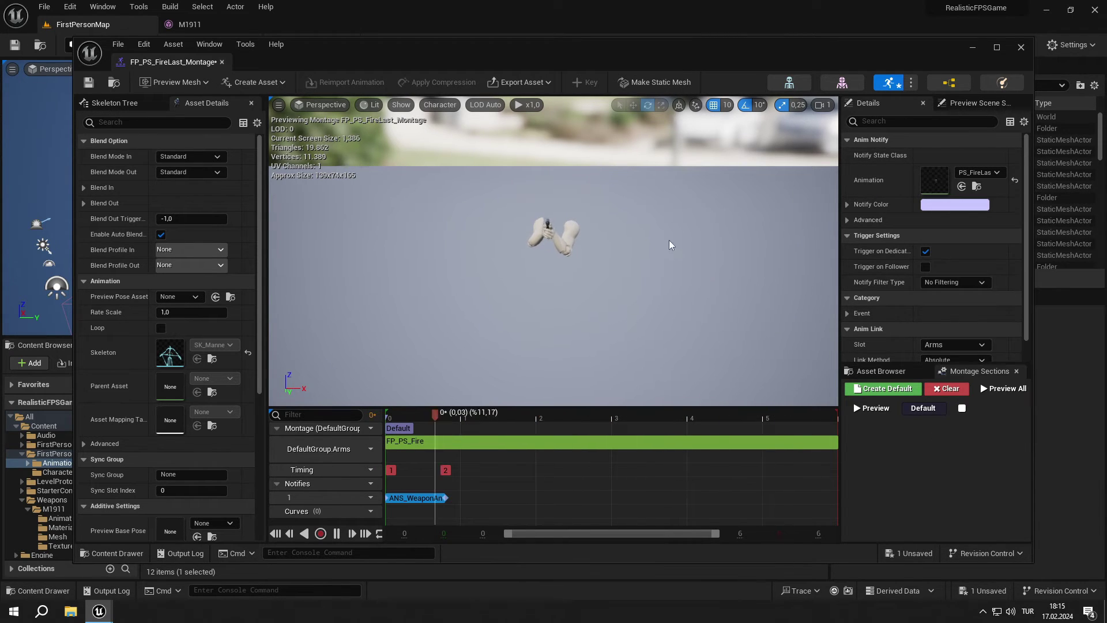
click(223, 63)
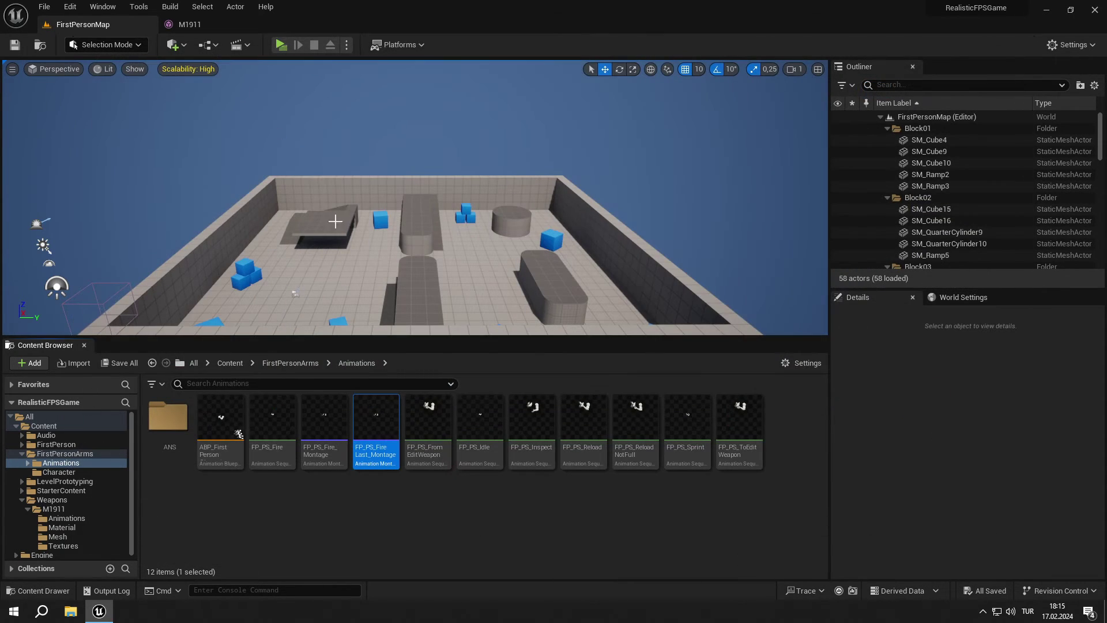
Create an animation montage from the FP_PS_FromEditWeapon sequence
right_click(428, 438)
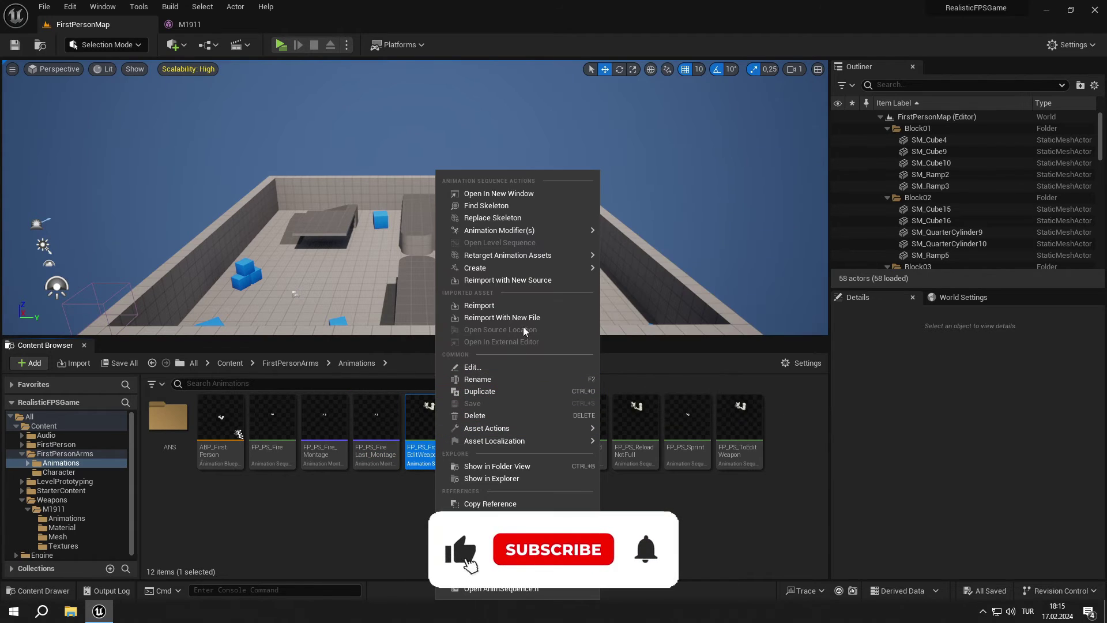
mouse_move(528, 268)
click(664, 283)
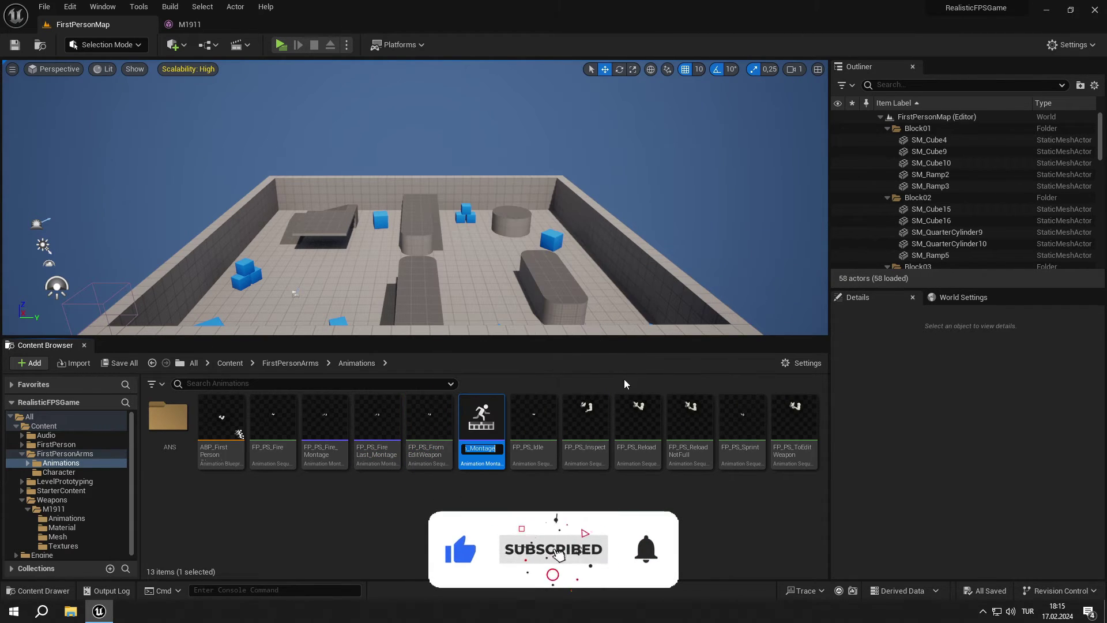
Create an animation montage from FP_PS_Inspect with the default name and set its slot to DefaultGroup.Arms
right_click(588, 430)
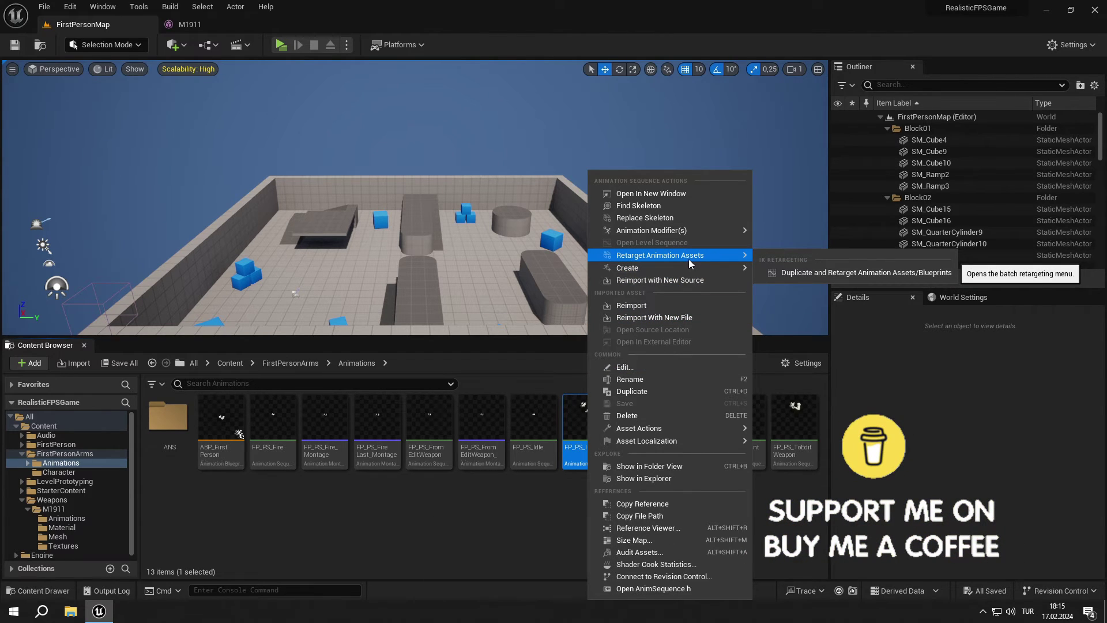
mouse_move(689, 268)
click(779, 285)
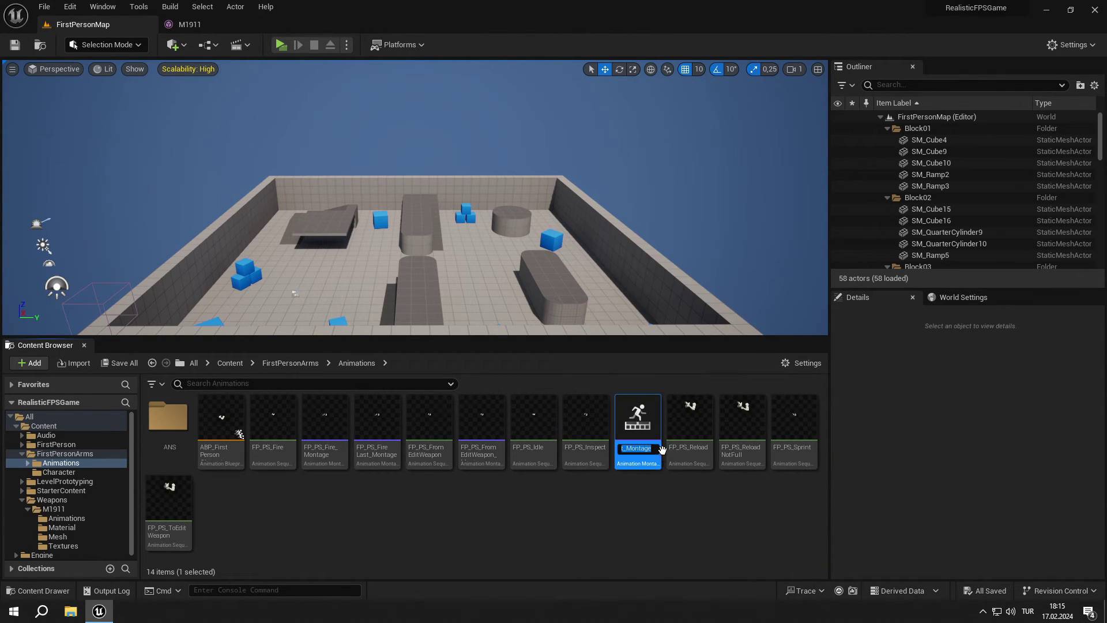
key(Return)
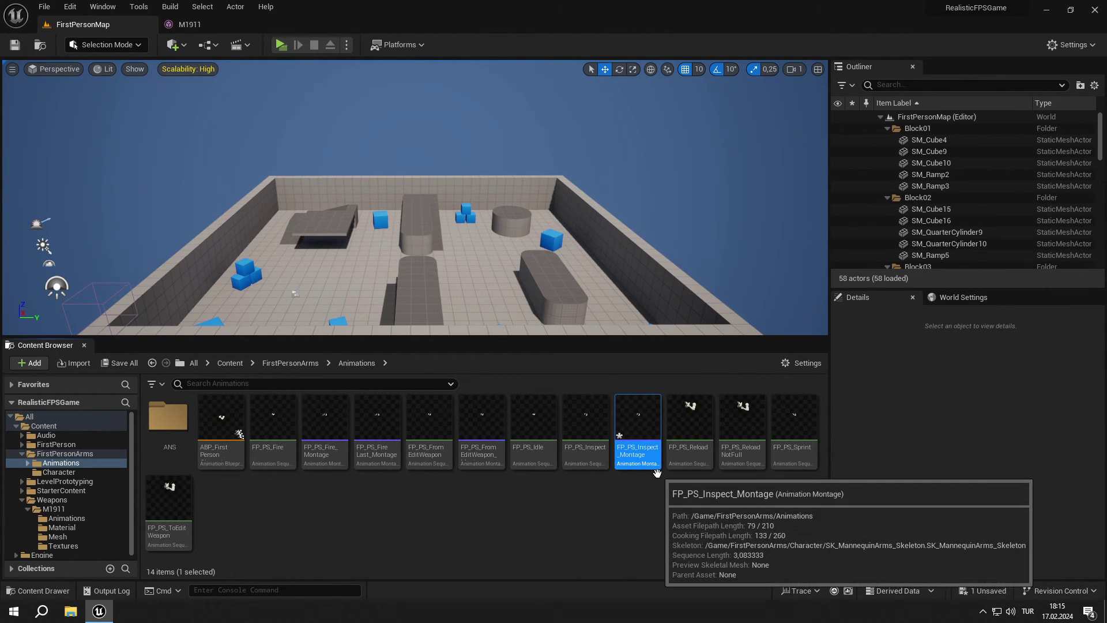
double_click(637, 437)
click(367, 450)
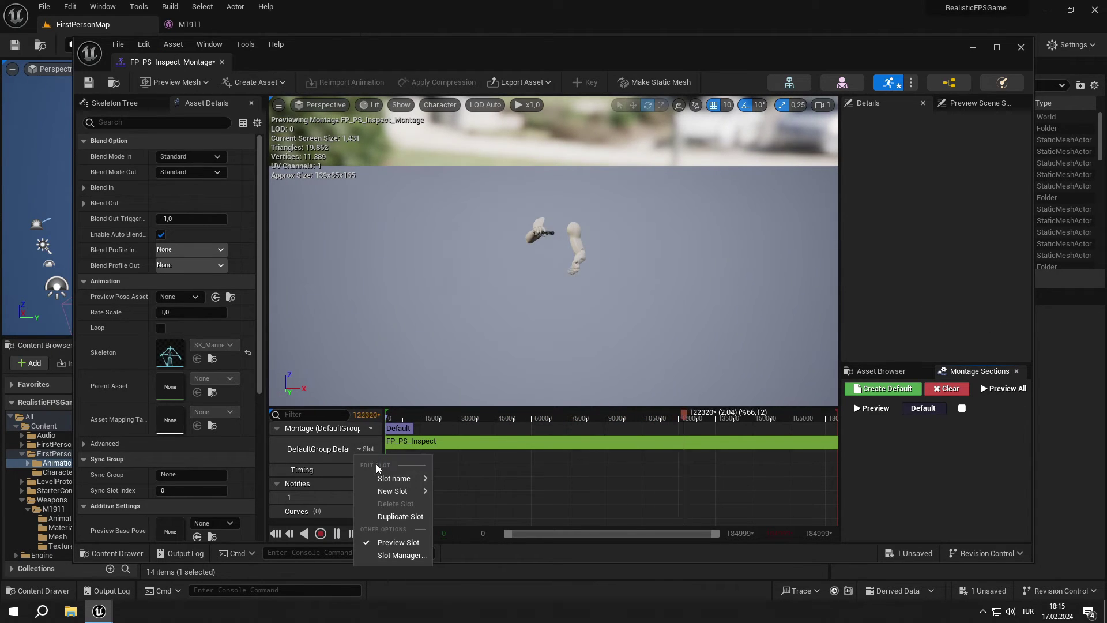
mouse_move(396, 477)
click(480, 505)
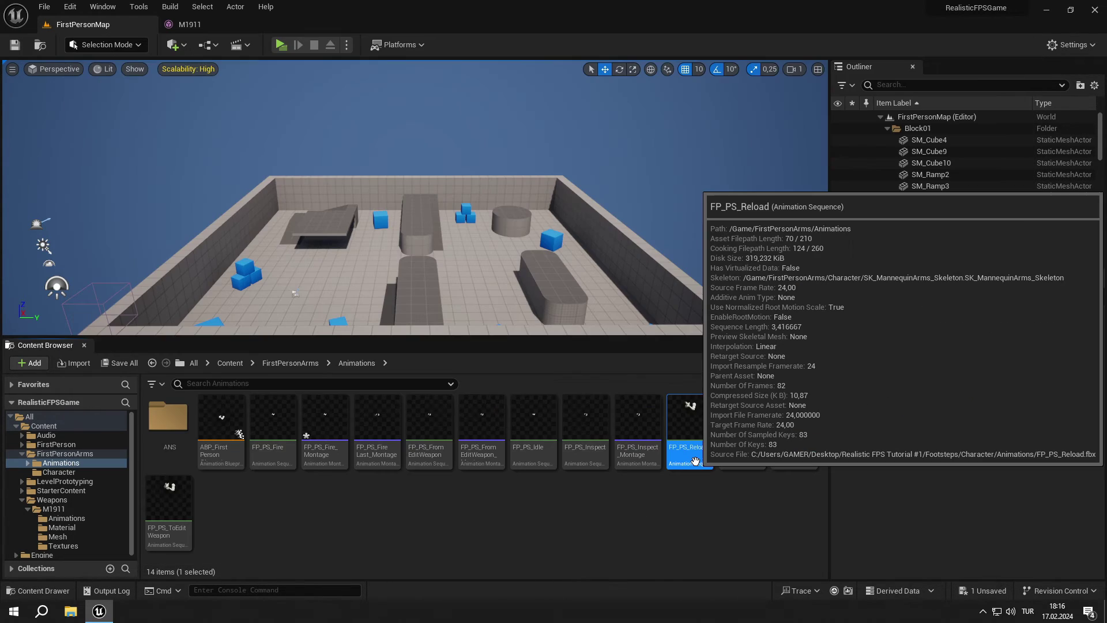
Create an animation montage from FP_PS_Reload and set its slot to DefaultGroup.Arms
right_click(695, 460)
mouse_move(854, 118)
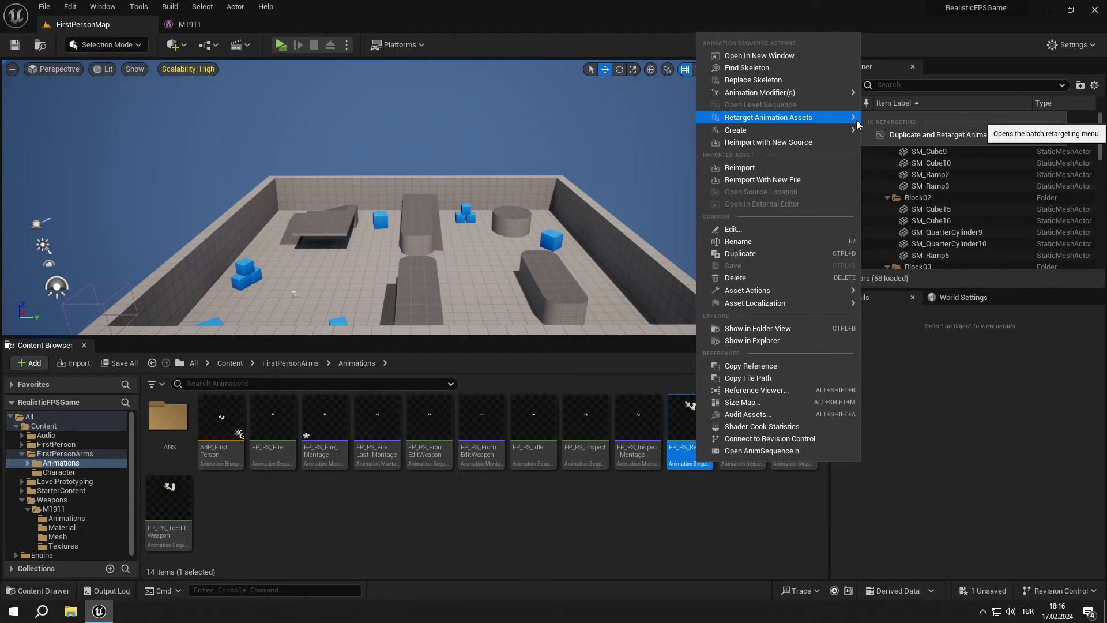
mouse_move(793, 128)
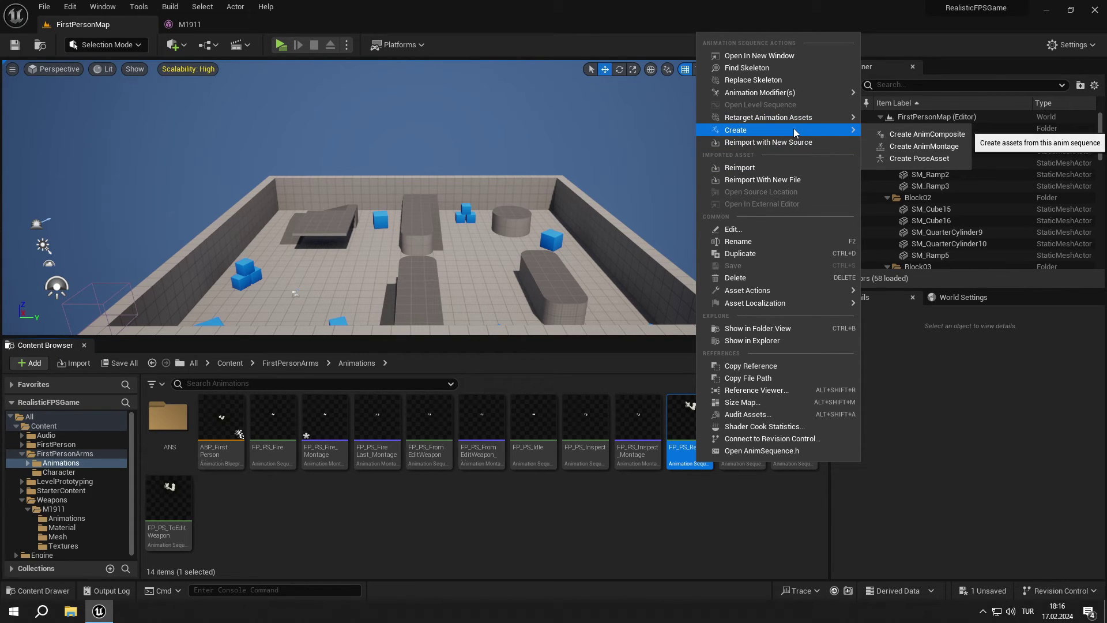
click(916, 147)
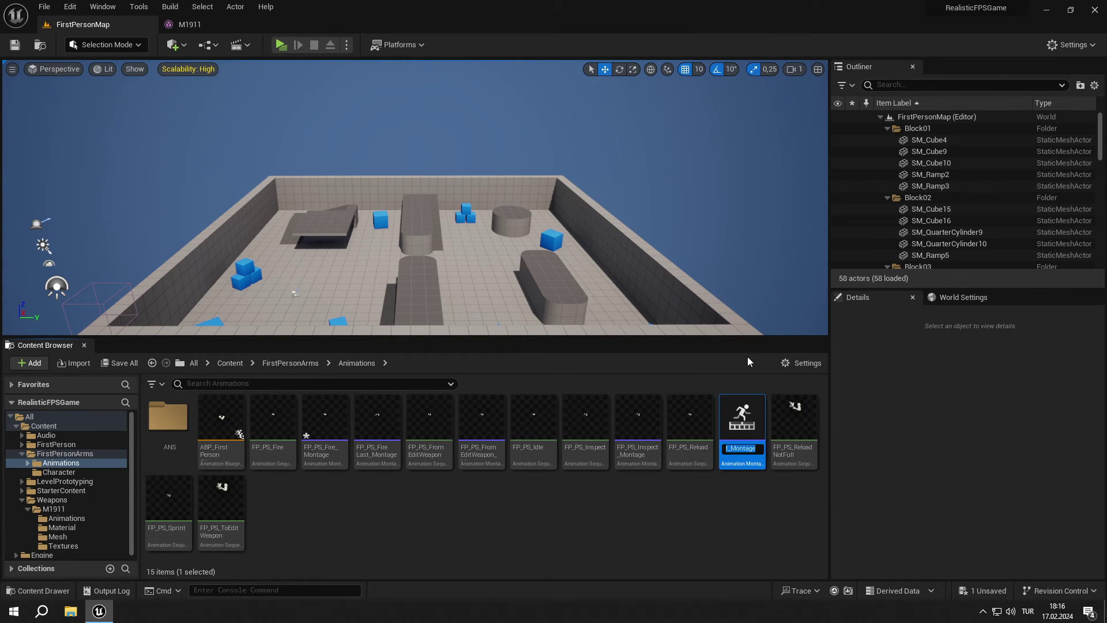
double_click(744, 415)
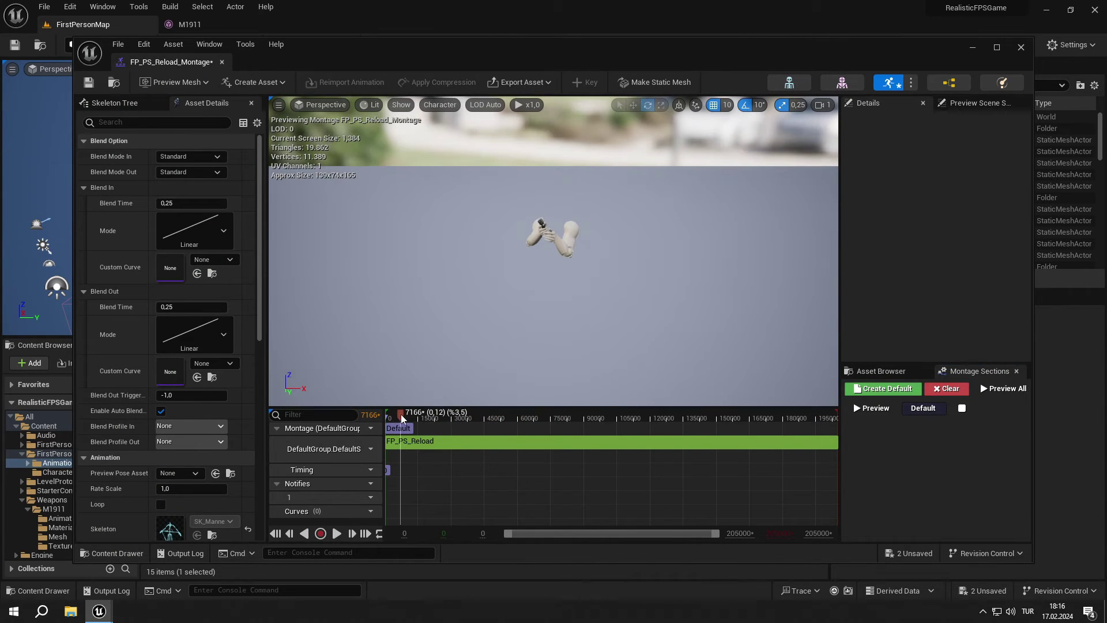
click(369, 445)
mouse_move(383, 477)
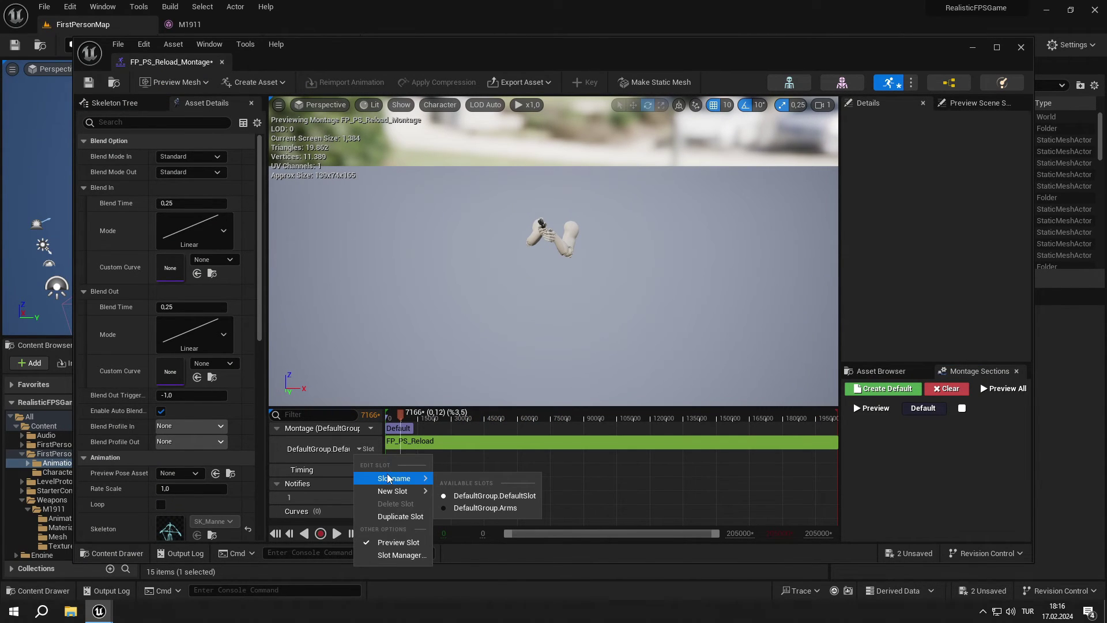
click(482, 510)
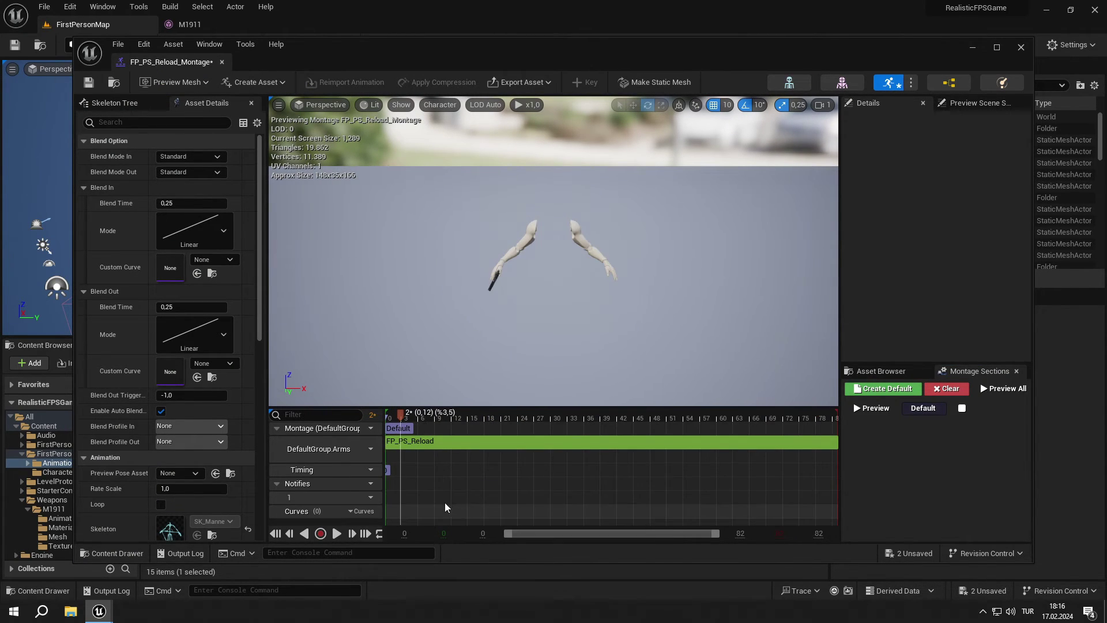
Add an ANS_WeaponAnim notify state at the start of FP_PS_Reload_Montage, extend it to about frame 9, and open its Animation choices
right_click(387, 498)
mouse_move(438, 534)
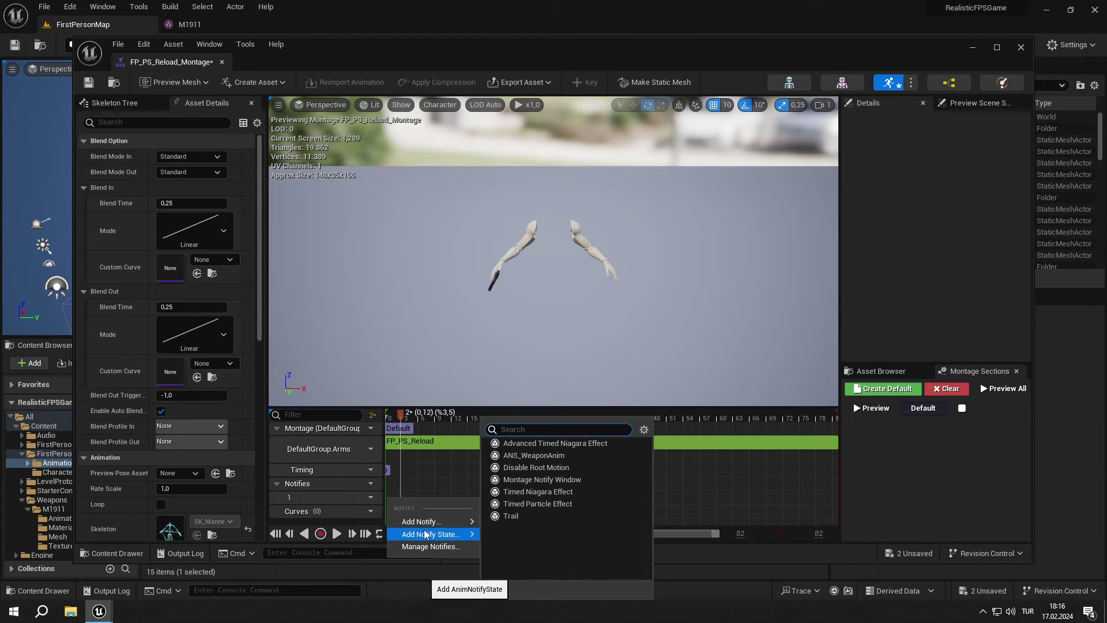
click(536, 457)
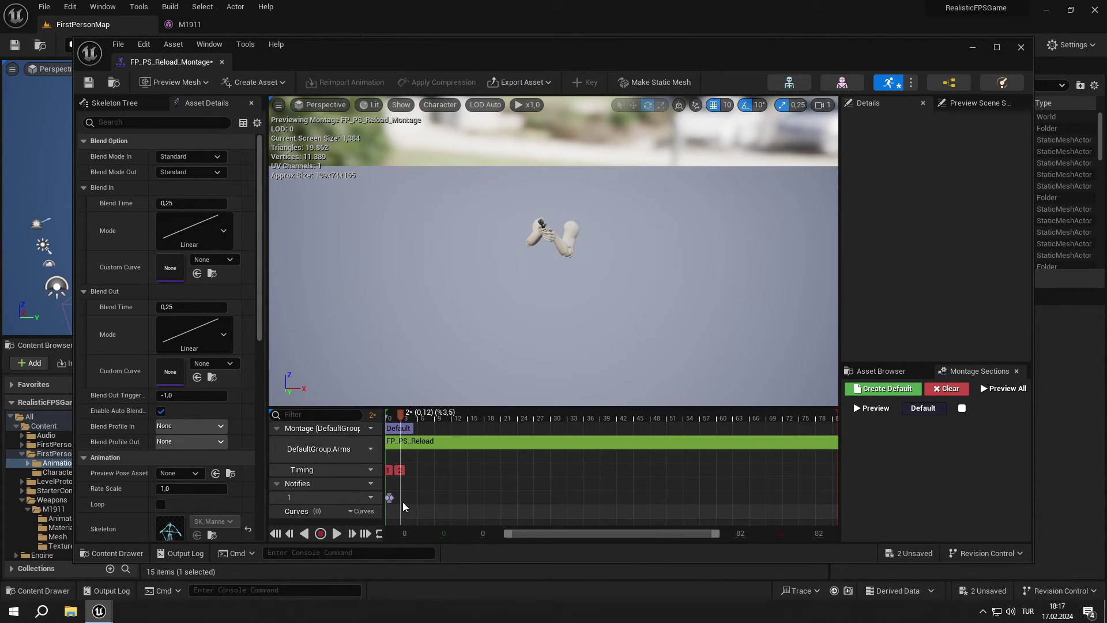
mouse_move(392, 498)
mouse_down()
mouse_move(441, 497)
mouse_move(414, 499)
mouse_up()
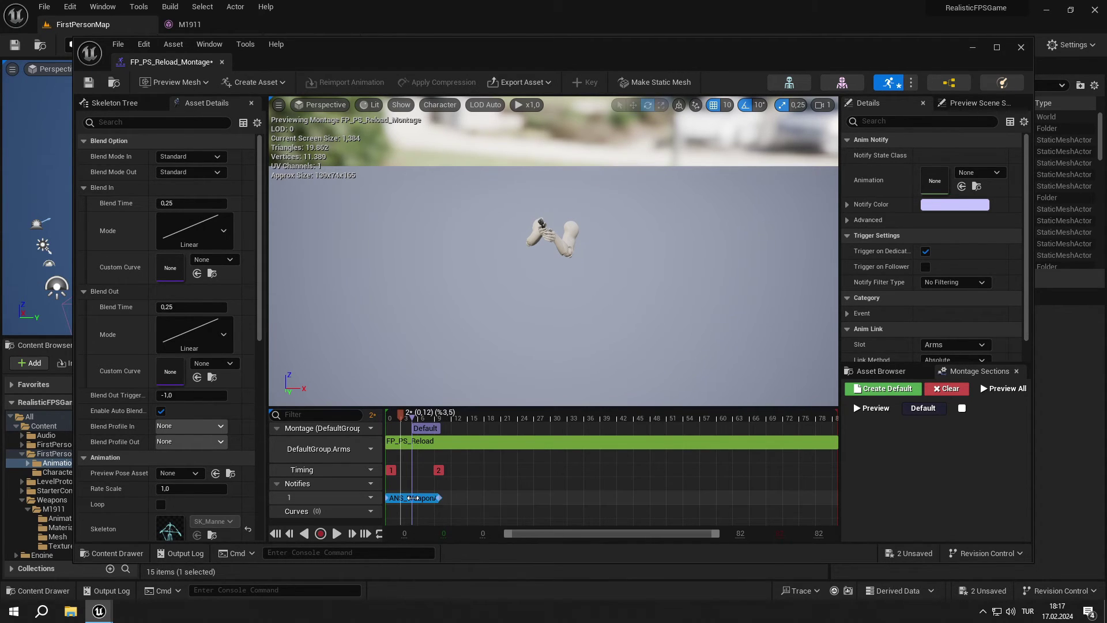
click(984, 173)
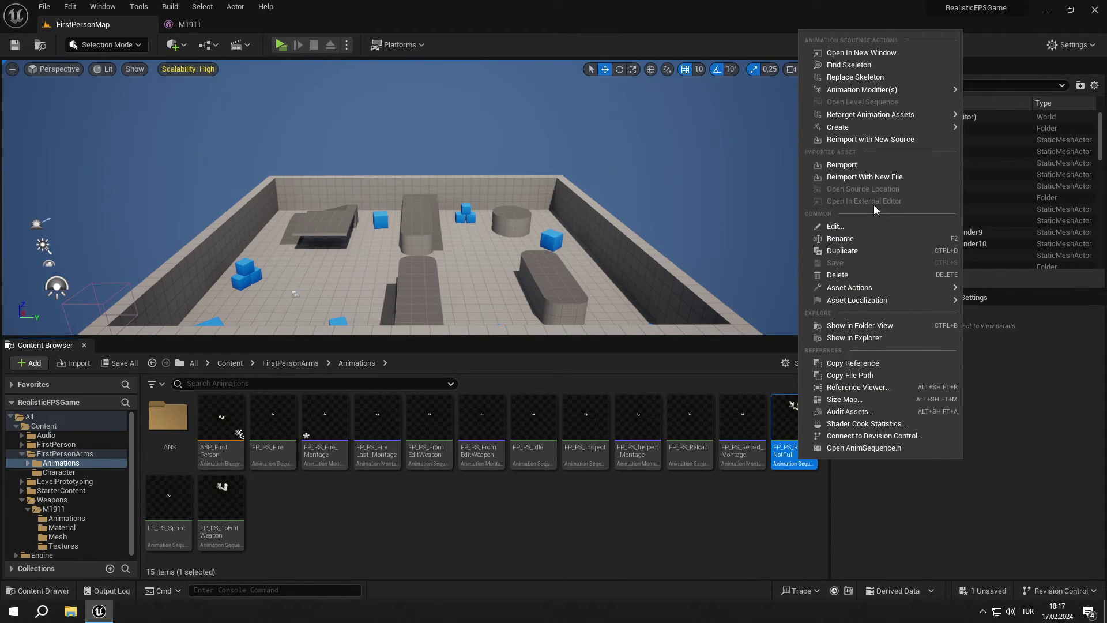
Create an animation montage from FP_PS_ReloadNotFull and set its slot to DefaultGroup.Arms
mouse_move(889, 125)
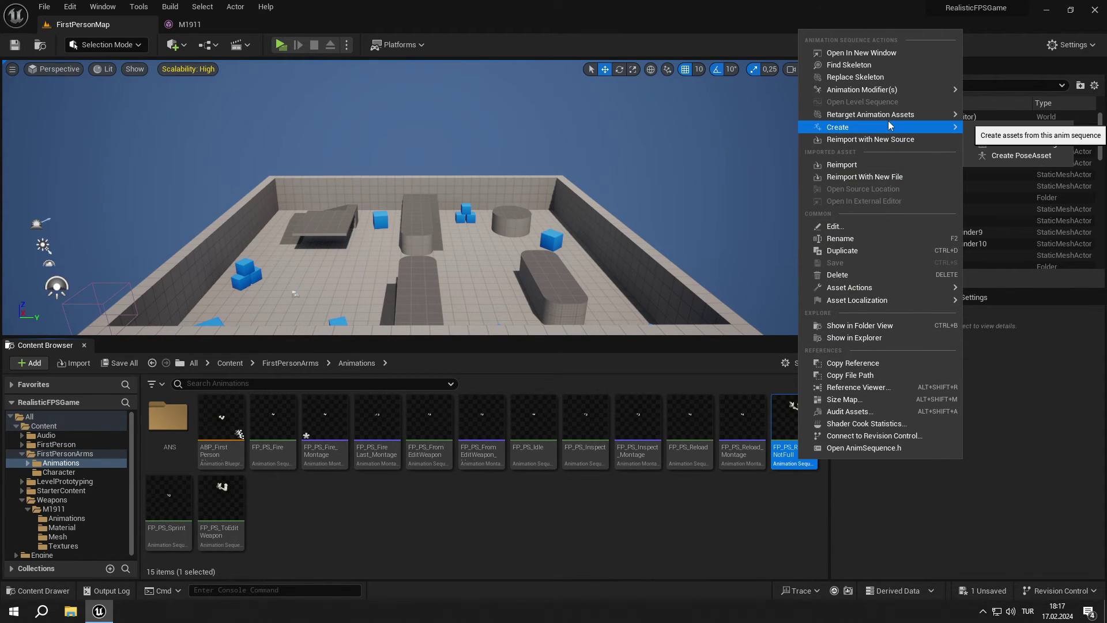
click(1015, 143)
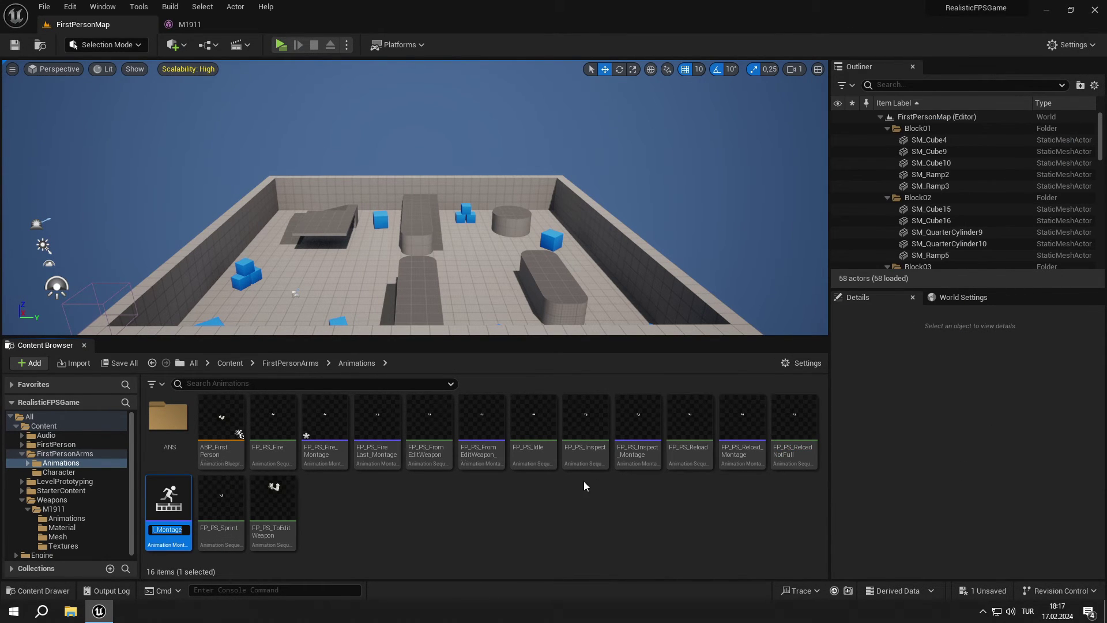
key(Return)
double_click(171, 497)
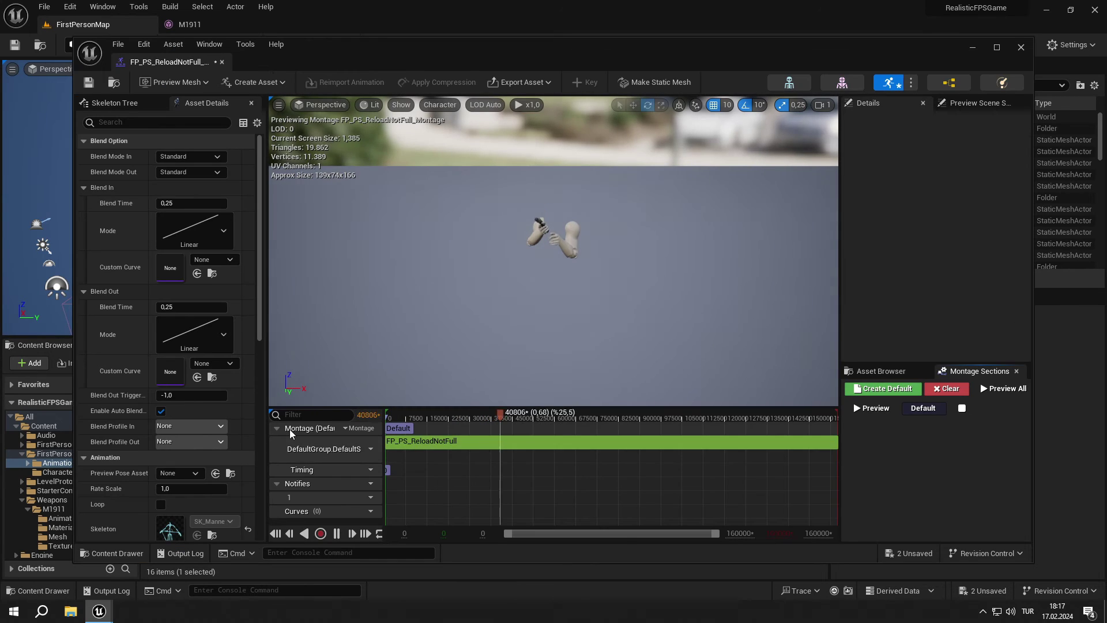
click(365, 449)
mouse_move(413, 482)
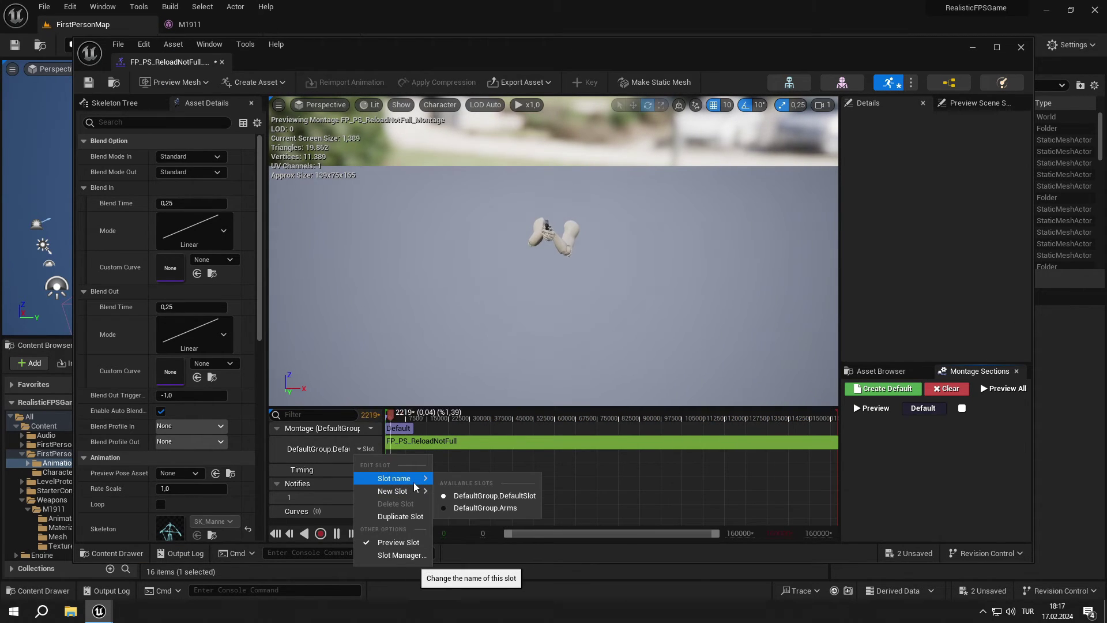
click(485, 507)
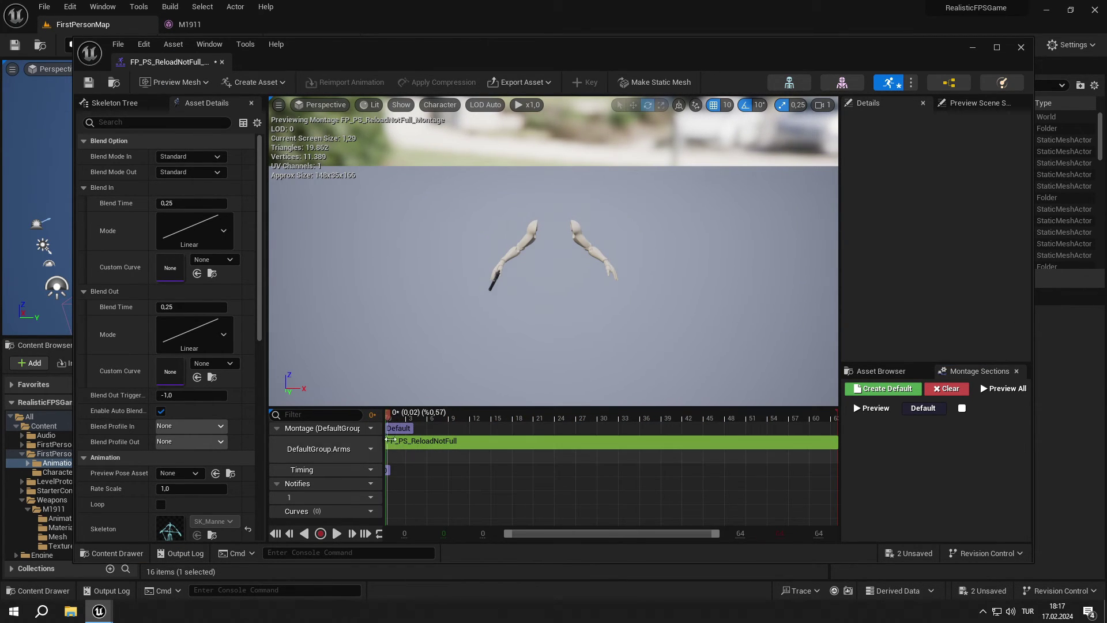
Add an ANS_WeaponAnim notify state about 0.27 s long at the start of FP_PS_ReloadNotFull_Montage and search its Animation choices for "reload"
right_click(393, 498)
mouse_move(427, 532)
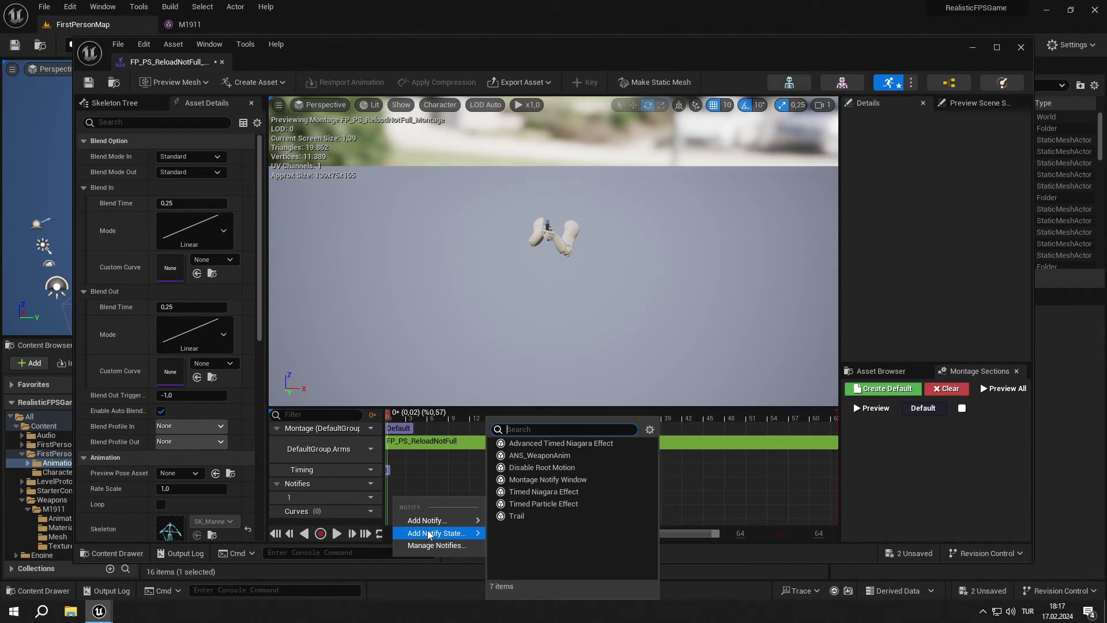
click(539, 456)
mouse_move(412, 498)
mouse_down()
mouse_move(442, 497)
mouse_move(407, 498)
mouse_up()
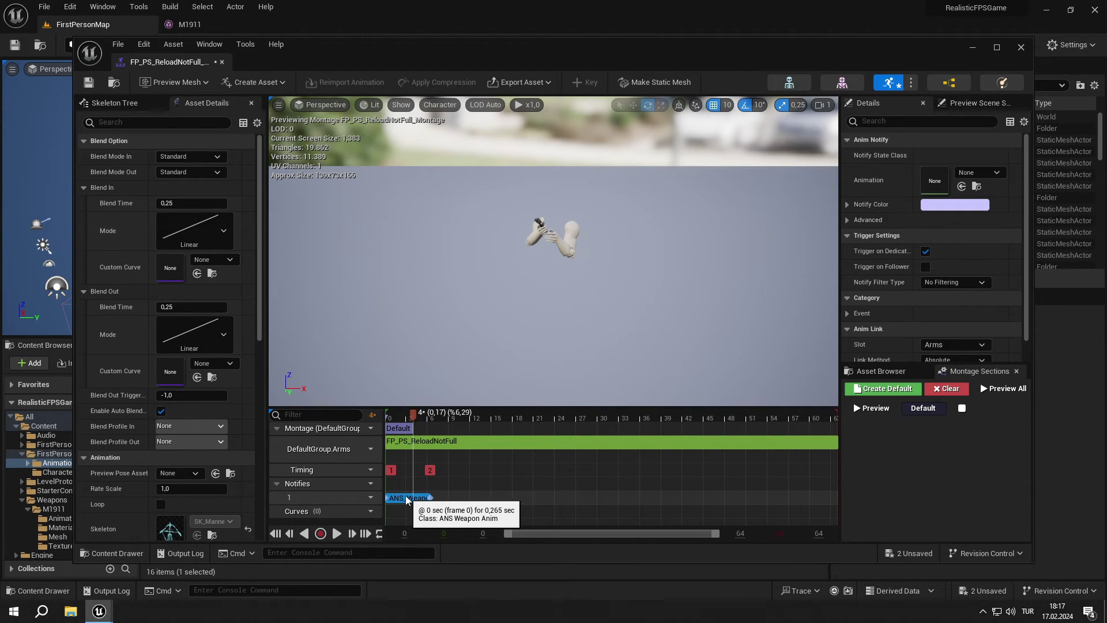
click(981, 173)
text(reload)
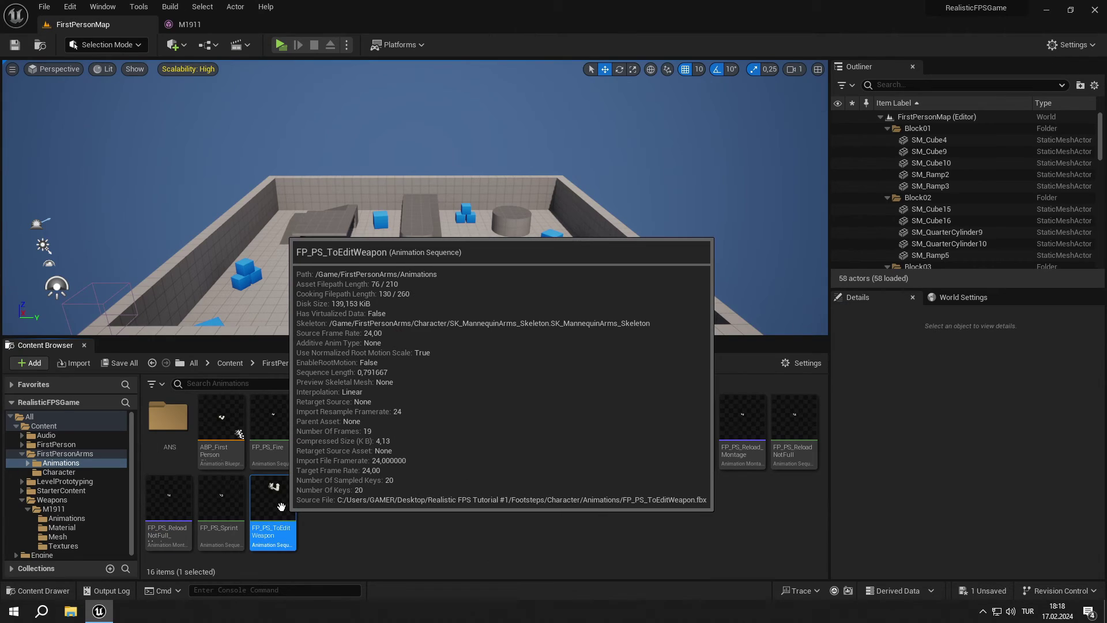
Create an animation montage from the FP_PS_ToEditWeapon sequence
right_click(273, 501)
mouse_move(369, 175)
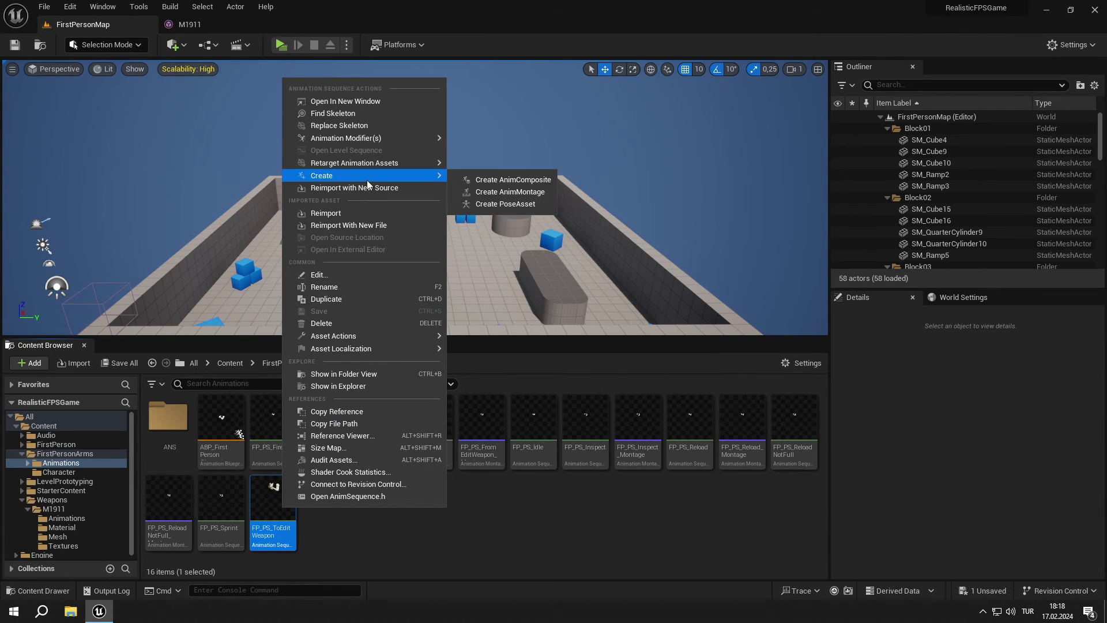
click(497, 191)
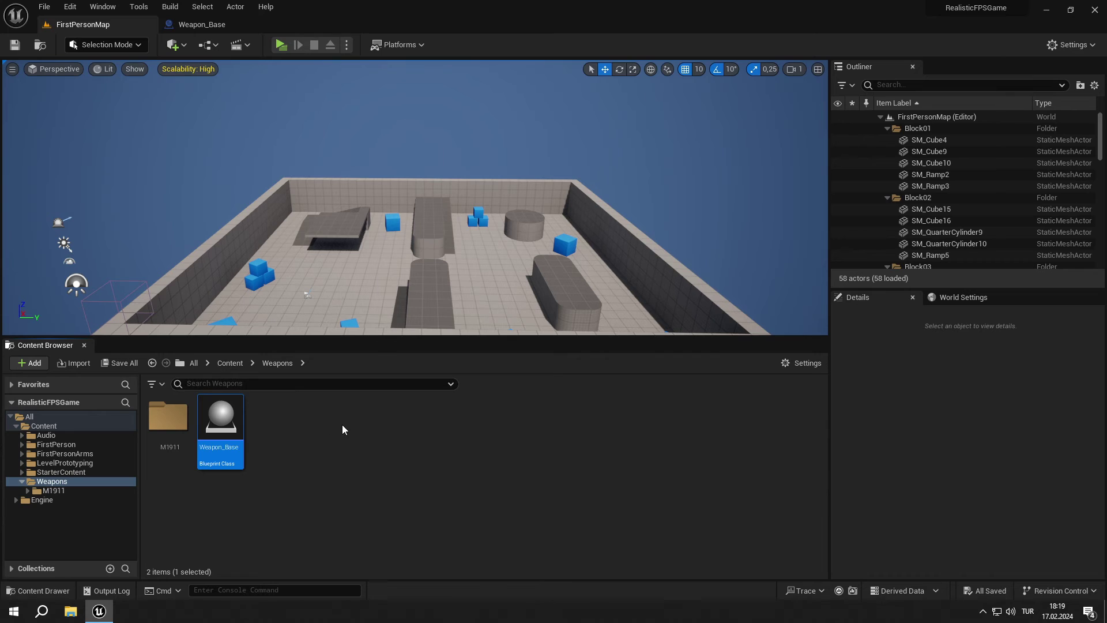
Create an enumeration named E_FireMode in the Weapons folder and open it for editing
right_click(343, 429)
mouse_move(388, 411)
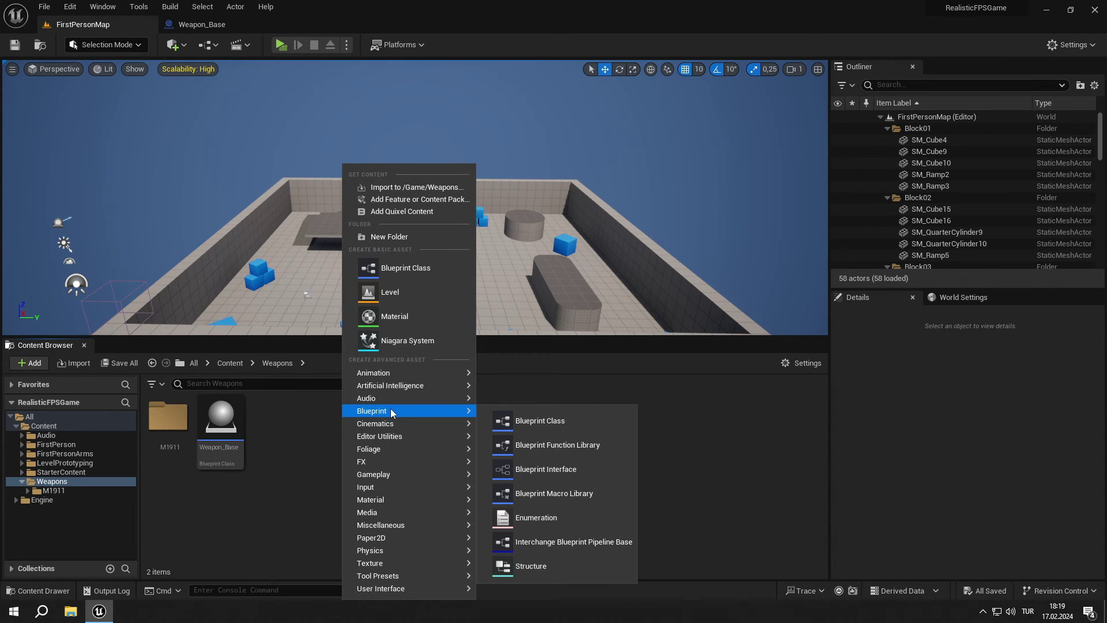
click(559, 516)
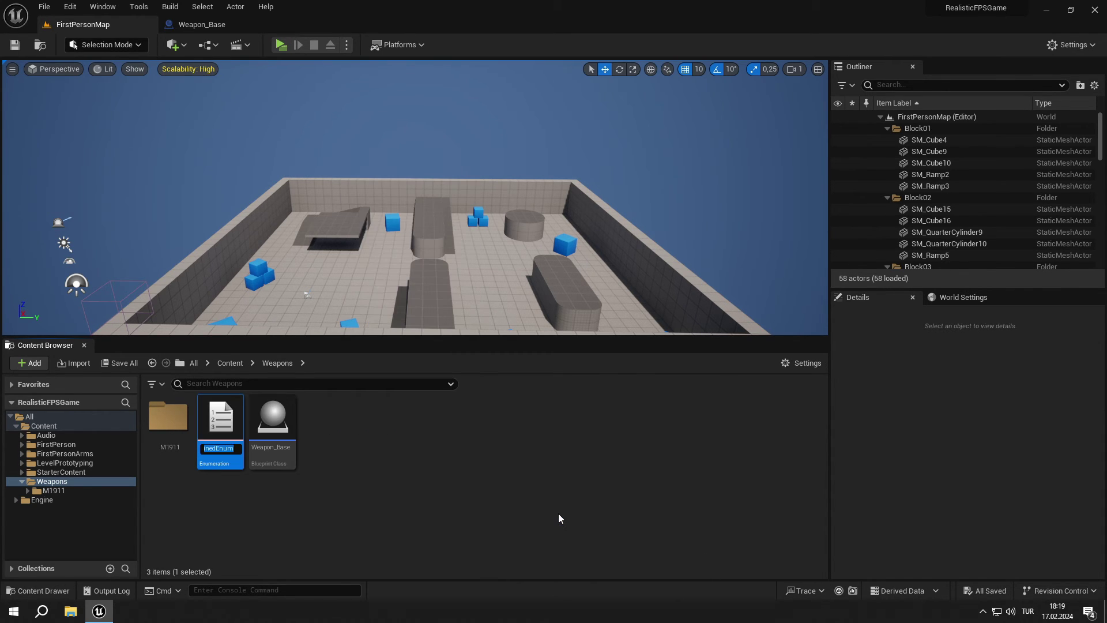
text(E_FireMode)
key(Return)
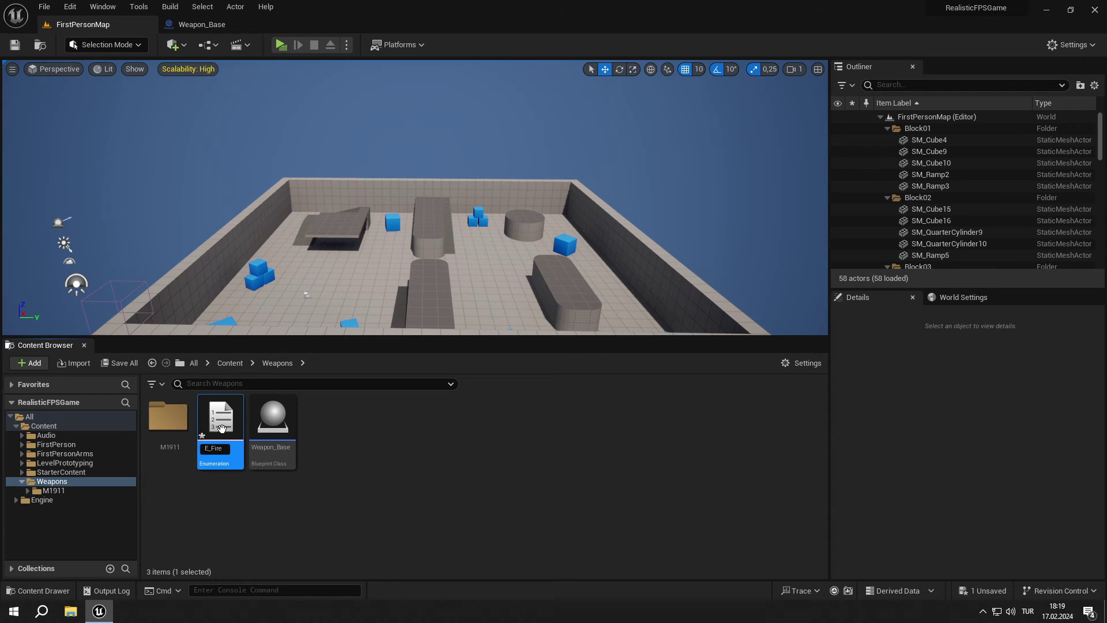
double_click(222, 427)
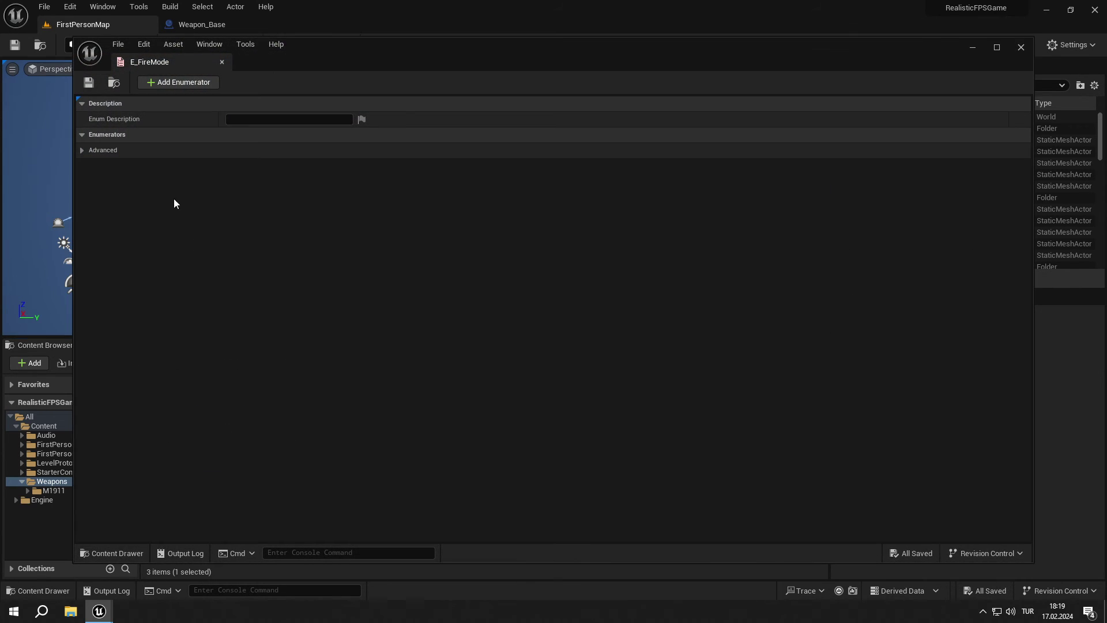
Add two enumerators named Single and Automatic to E_FireMode and save it
click(205, 82)
click(205, 82)
click(379, 150)
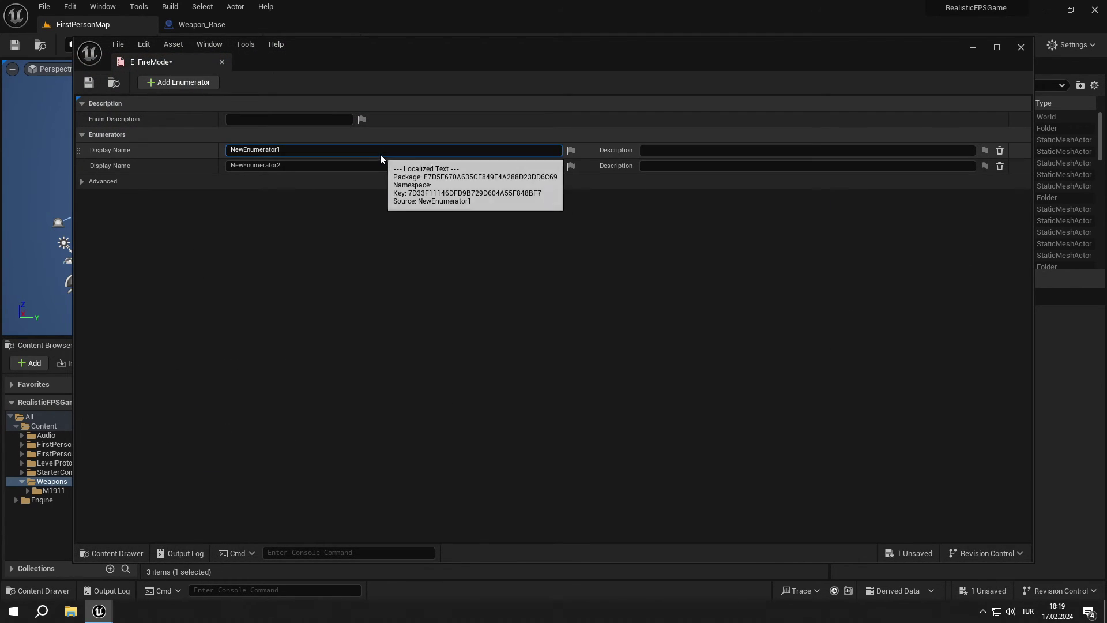
text(Single)
key(Return)
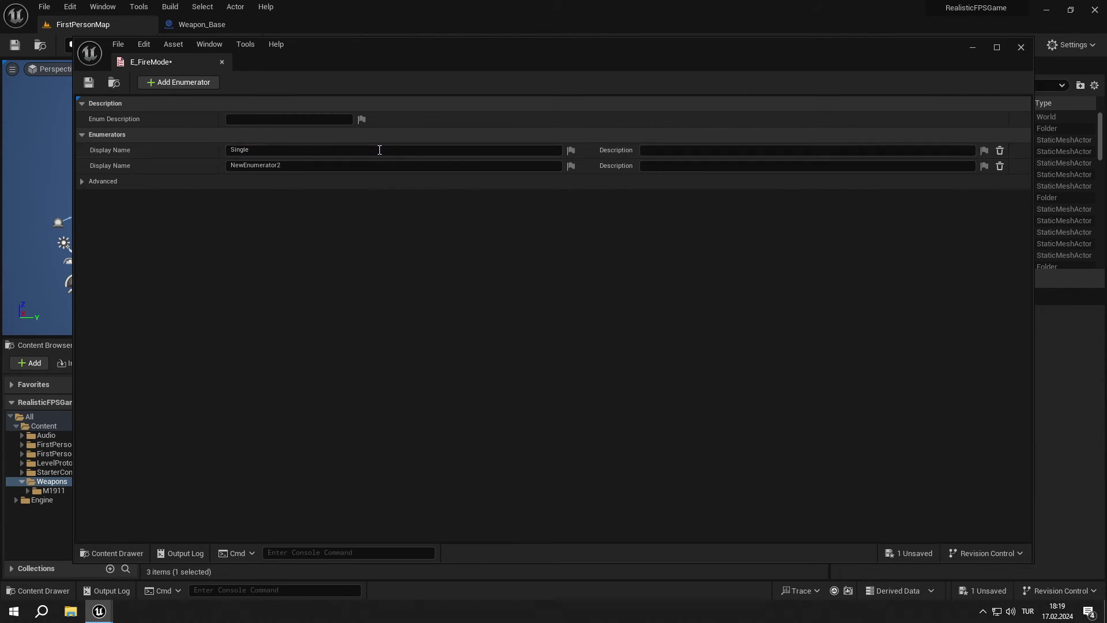
click(318, 165)
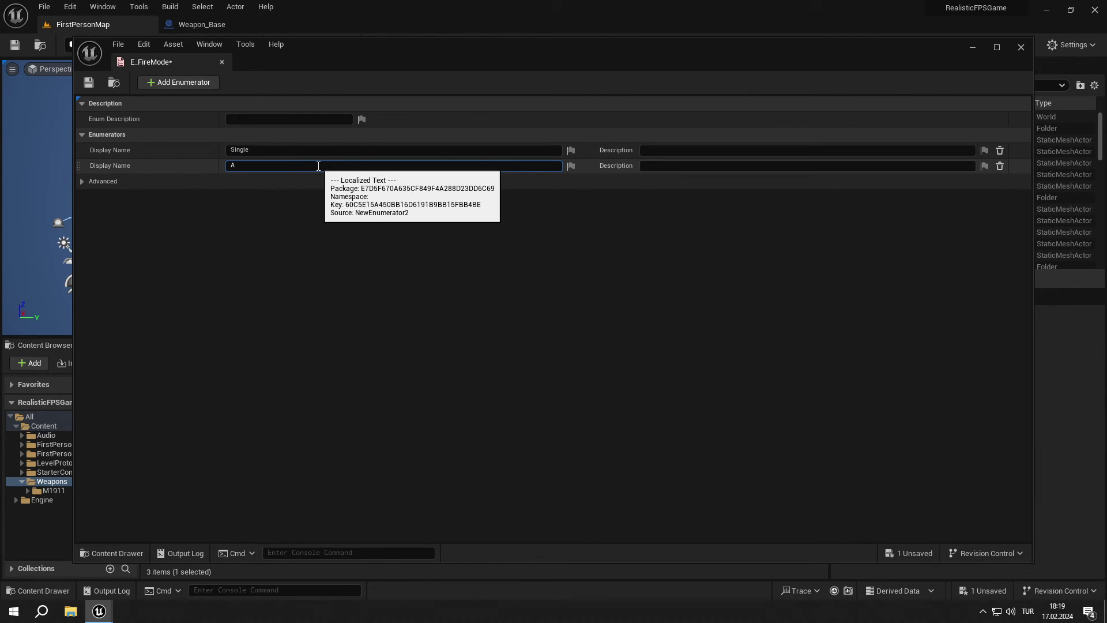
click(89, 82)
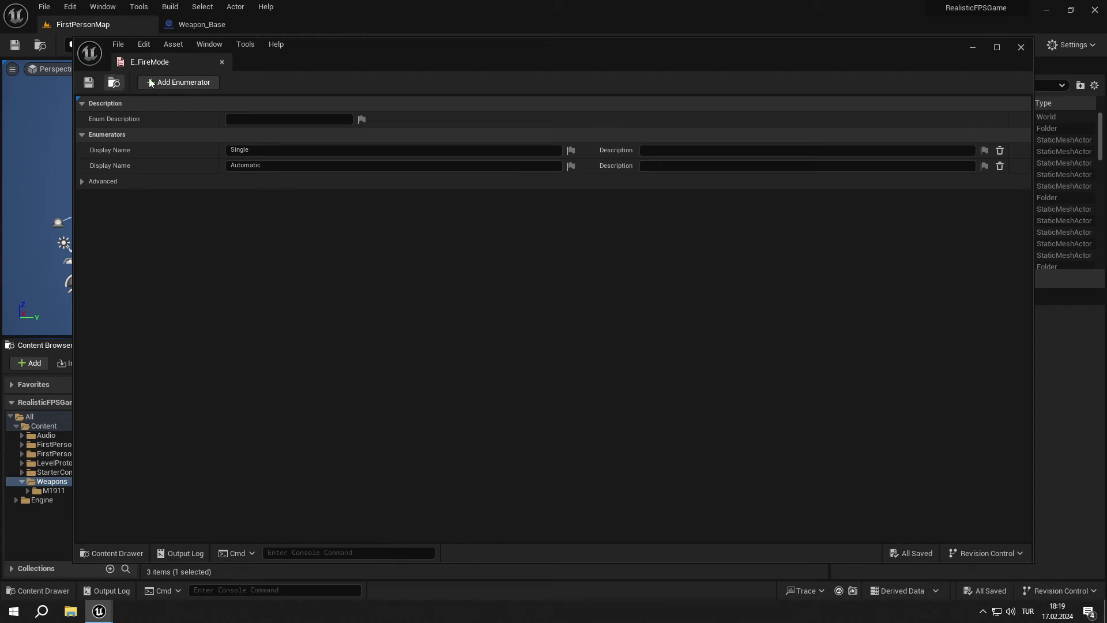
Add a variable named FireMode of type E Fire Mode to Weapon_Base and compile the blueprint
click(202, 25)
click(159, 448)
text(F)
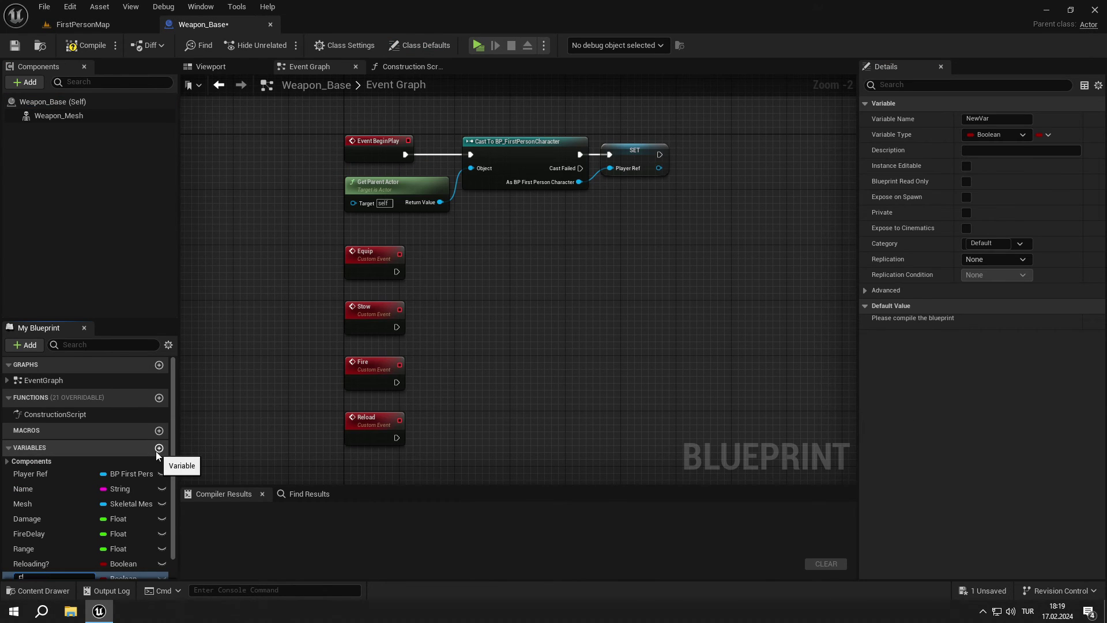
text(ireMode)
key(Return)
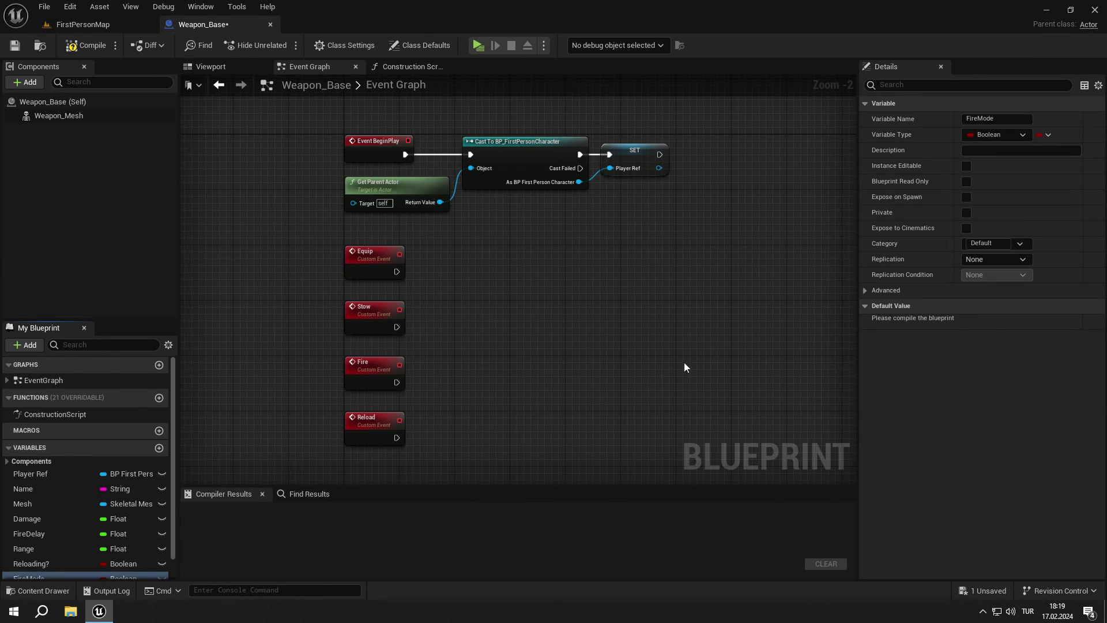
click(999, 136)
text(E_)
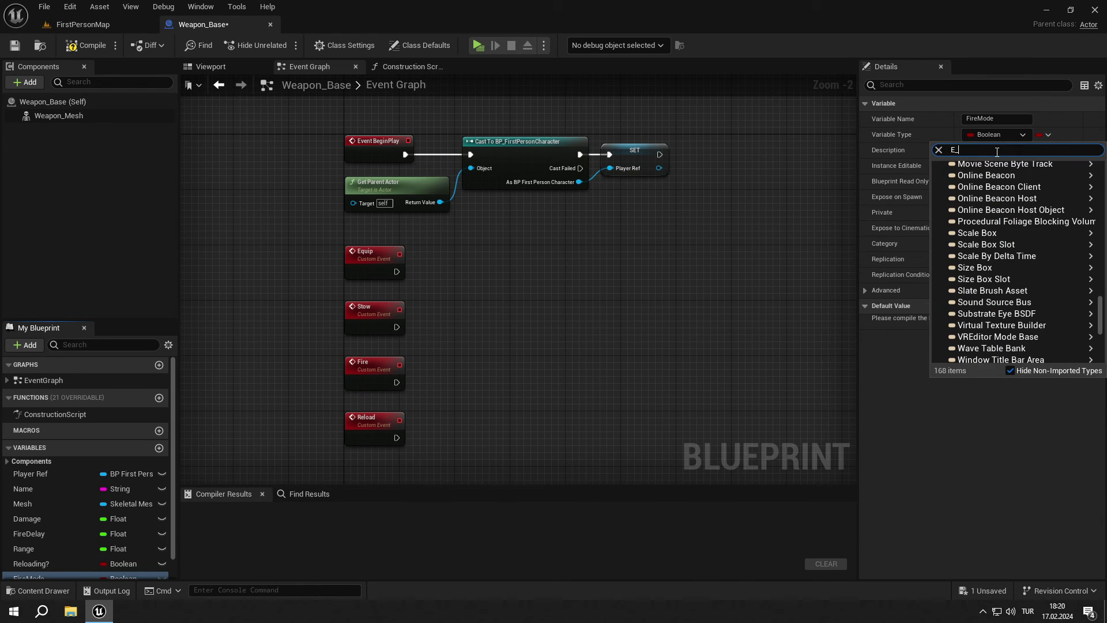
click(996, 181)
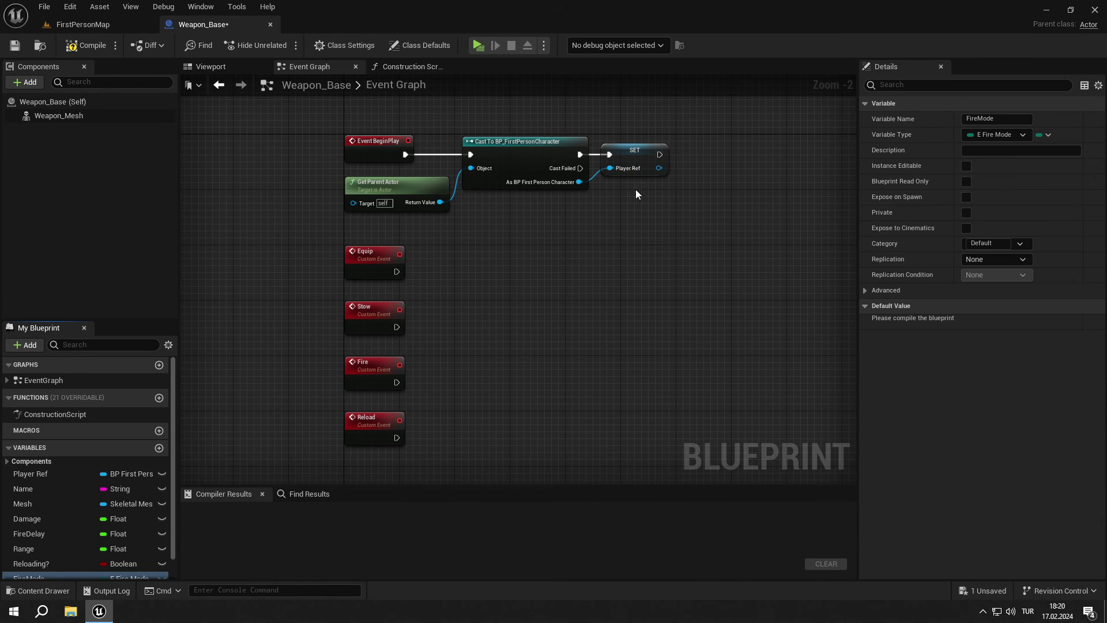
click(92, 53)
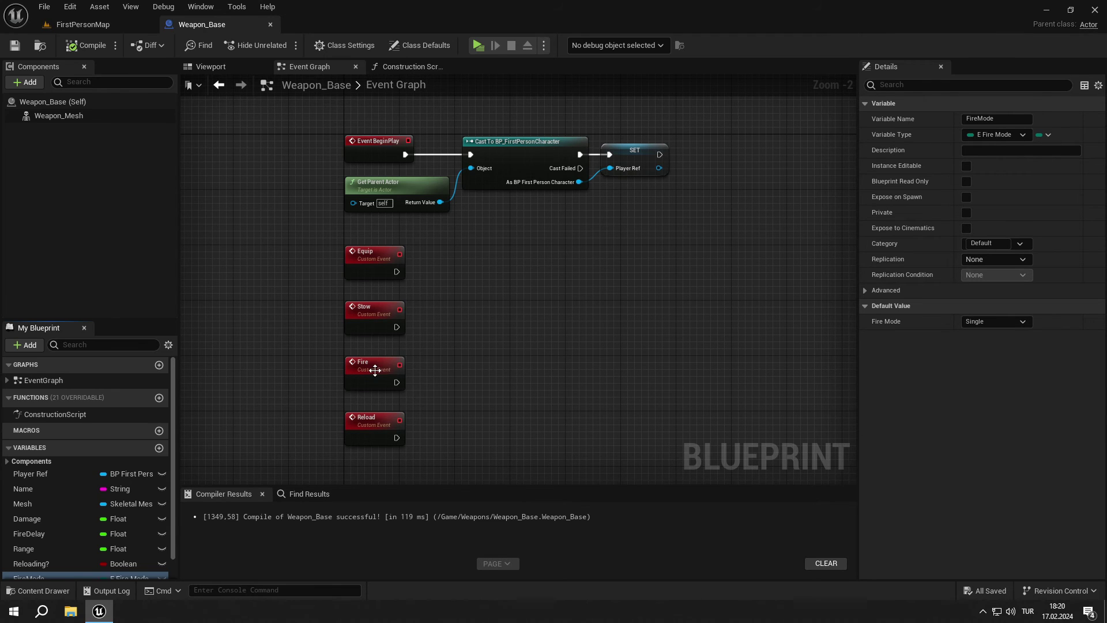
Move the Fire event beside the Player Ref SET node and connect it to a Switch on E_FireMode driven by the Fire Mode variable
drag(375, 371, 720, 159)
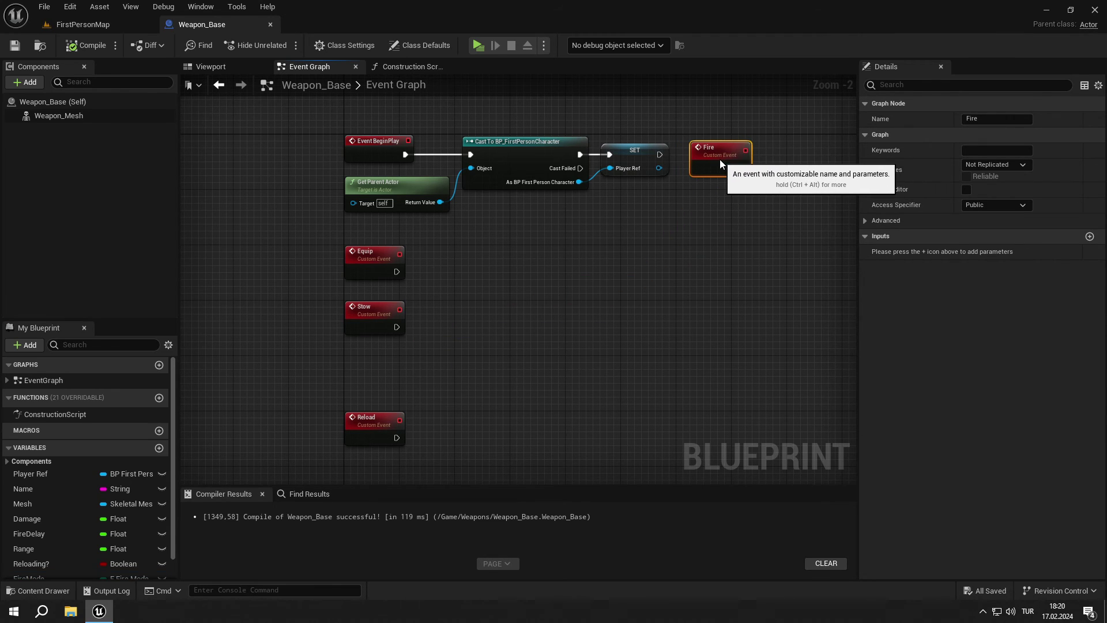
scroll(715, 160, up, 2)
scroll(52, 562, down, 1)
drag(29, 560, 492, 264)
text(switch)
key(Return)
right_drag(617, 227, 568, 228)
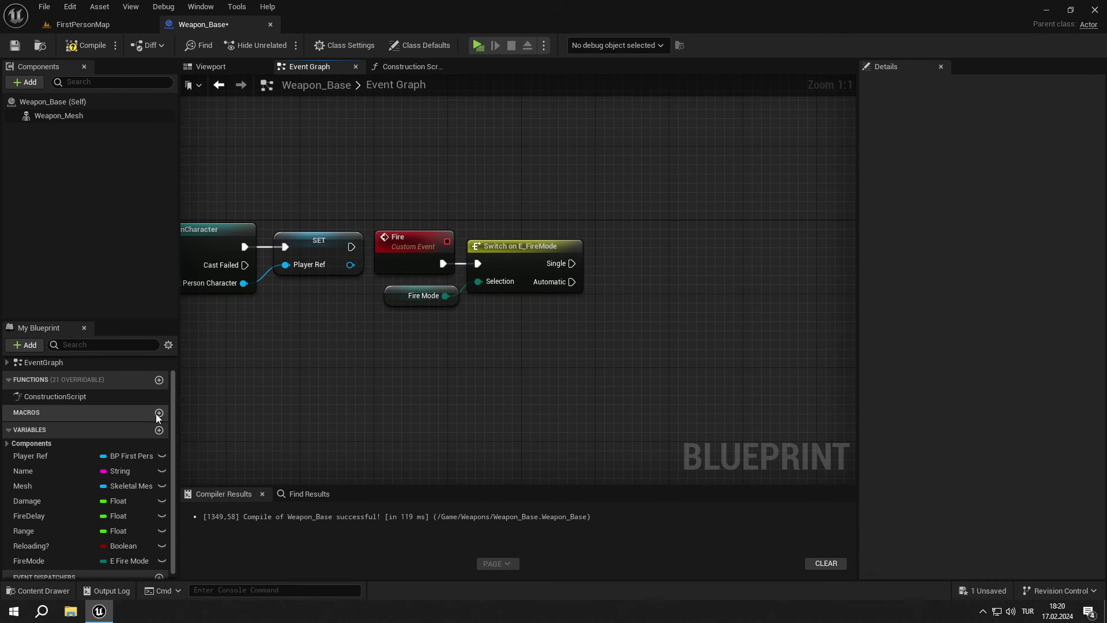
Create two functions named StartFire and StopFire in Weapon_Base and compile the blueprint
click(159, 380)
text(Start)
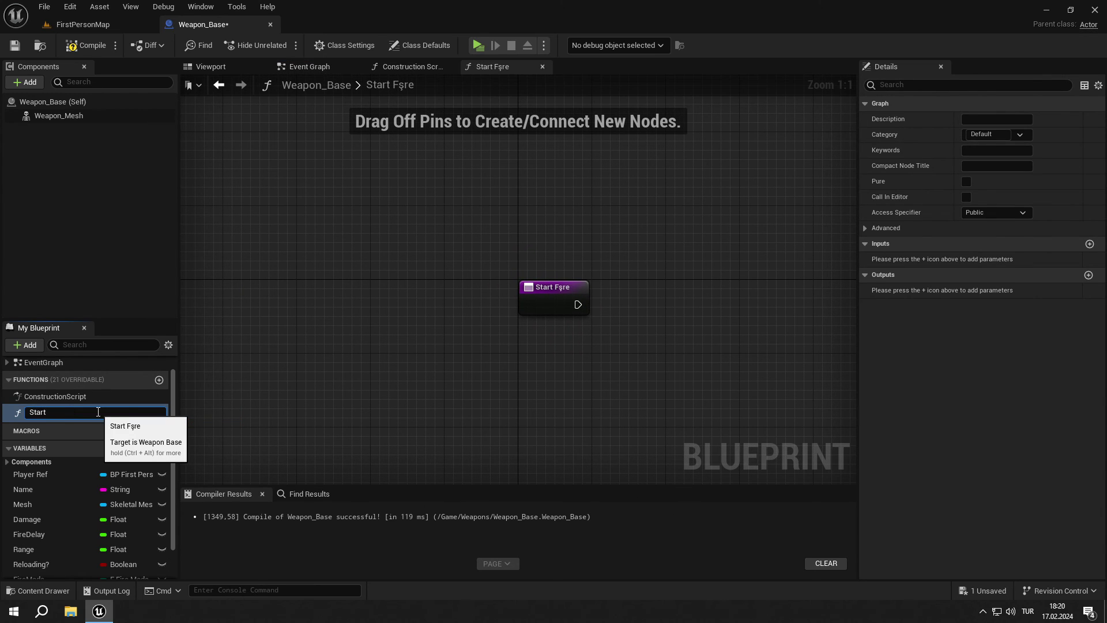
text(Fire)
key(Return)
click(159, 380)
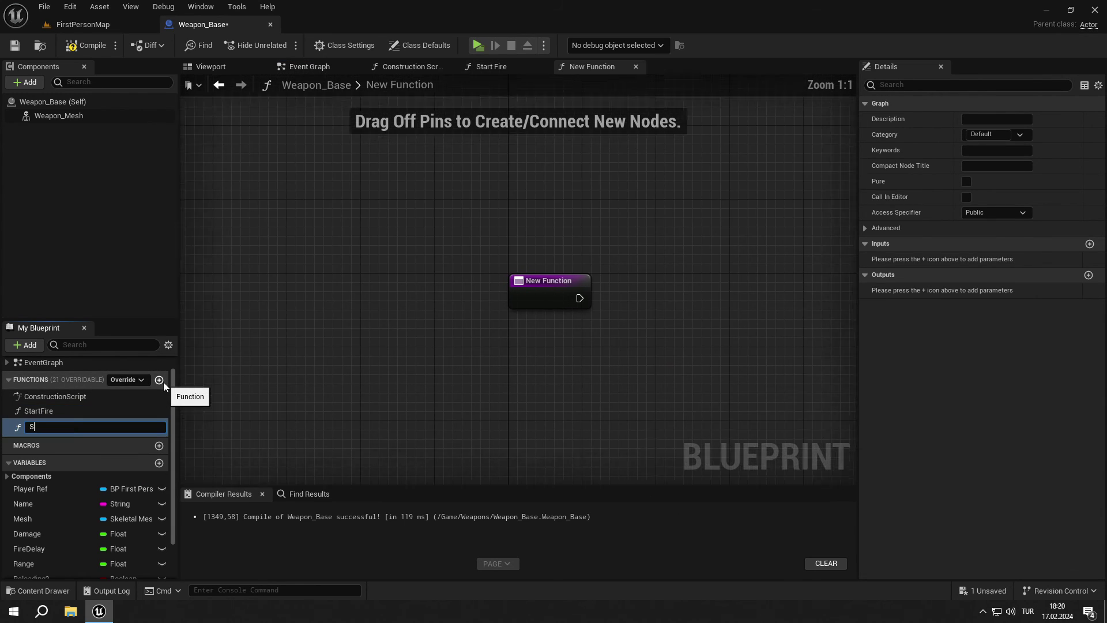
text(StopFire)
key(Return)
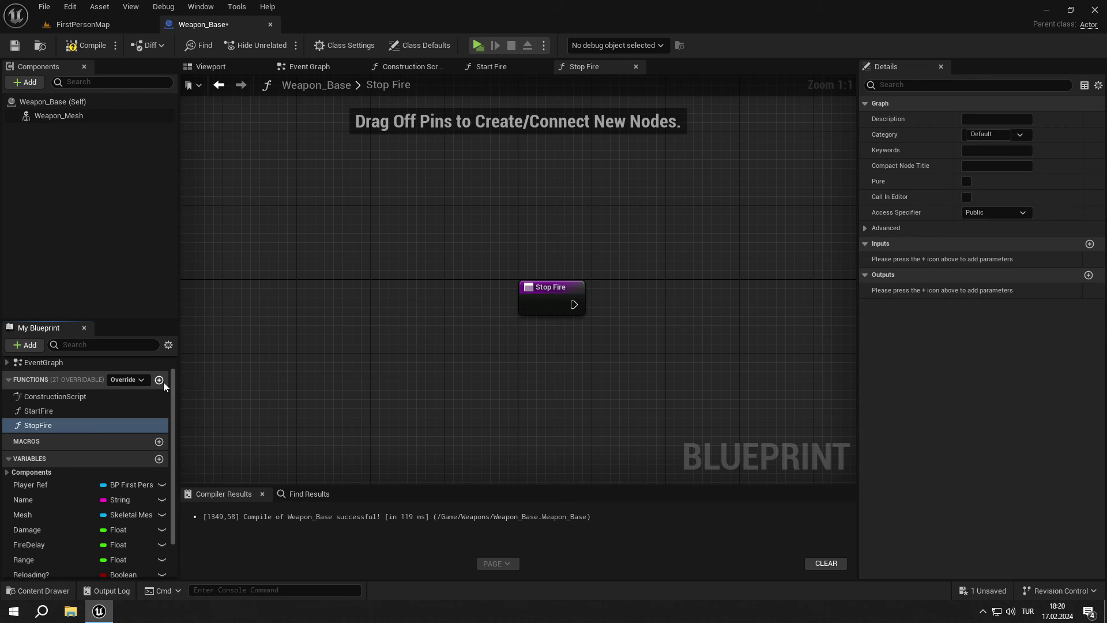
click(107, 48)
In the Event Graph, chain a Start Fire call and a Stop Fire call from the switch's Single output
click(319, 68)
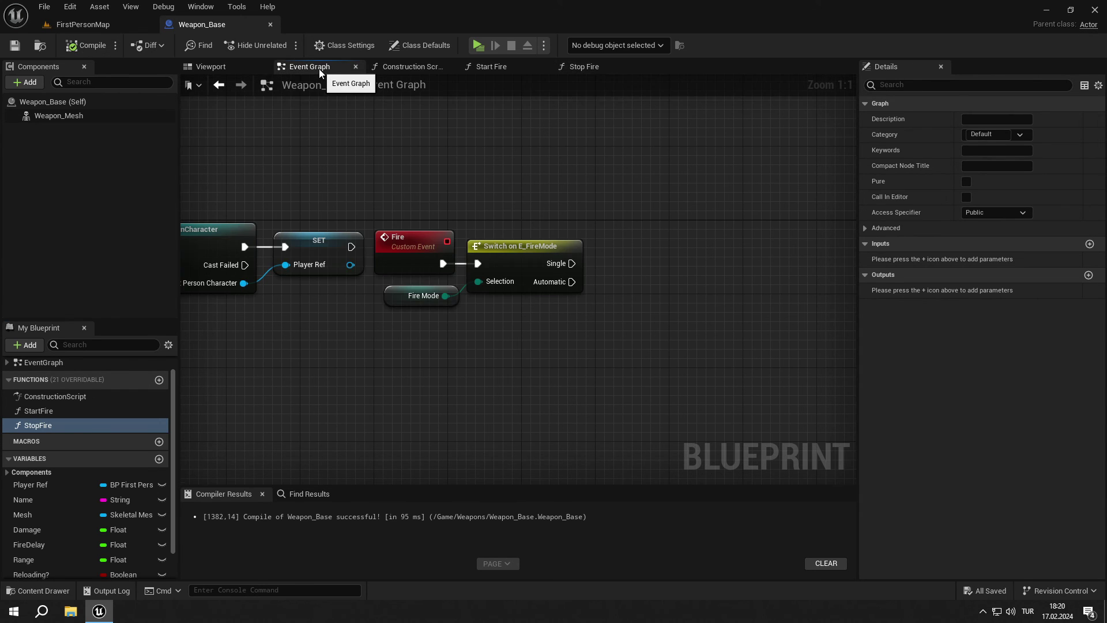
right_drag(635, 261, 522, 273)
drag(52, 411, 502, 275)
drag(38, 425, 599, 275)
click(515, 328)
Add a Branch node below the Start Fire call and connect the switch's Automatic output to it
right_drag(516, 327, 546, 308)
click(541, 320)
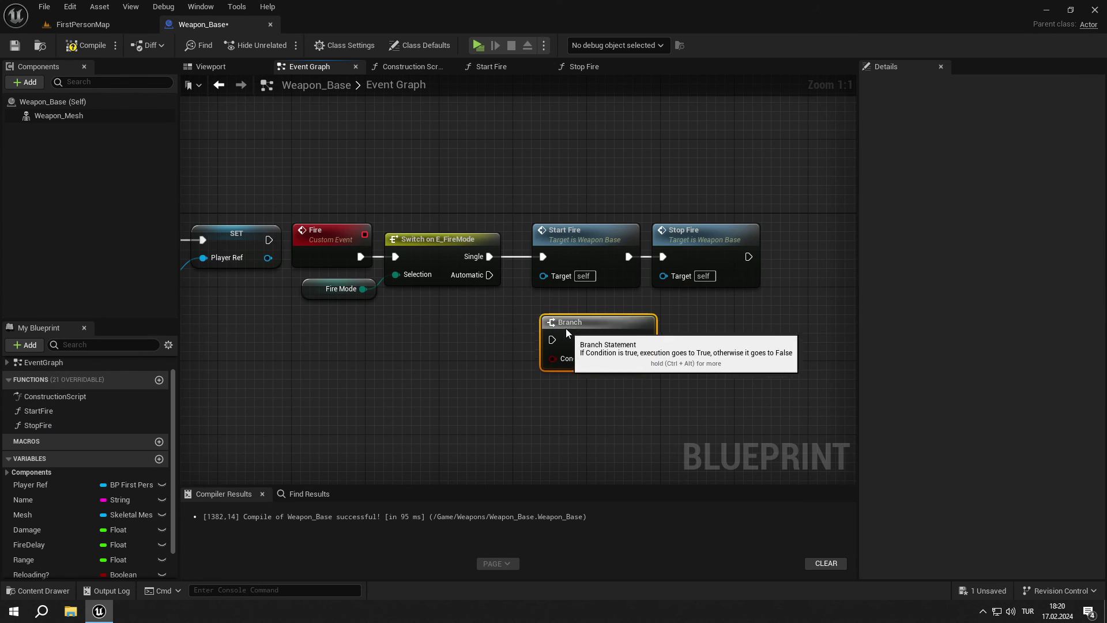
drag(543, 339, 489, 276)
click(461, 335)
right_drag(461, 334, 509, 322)
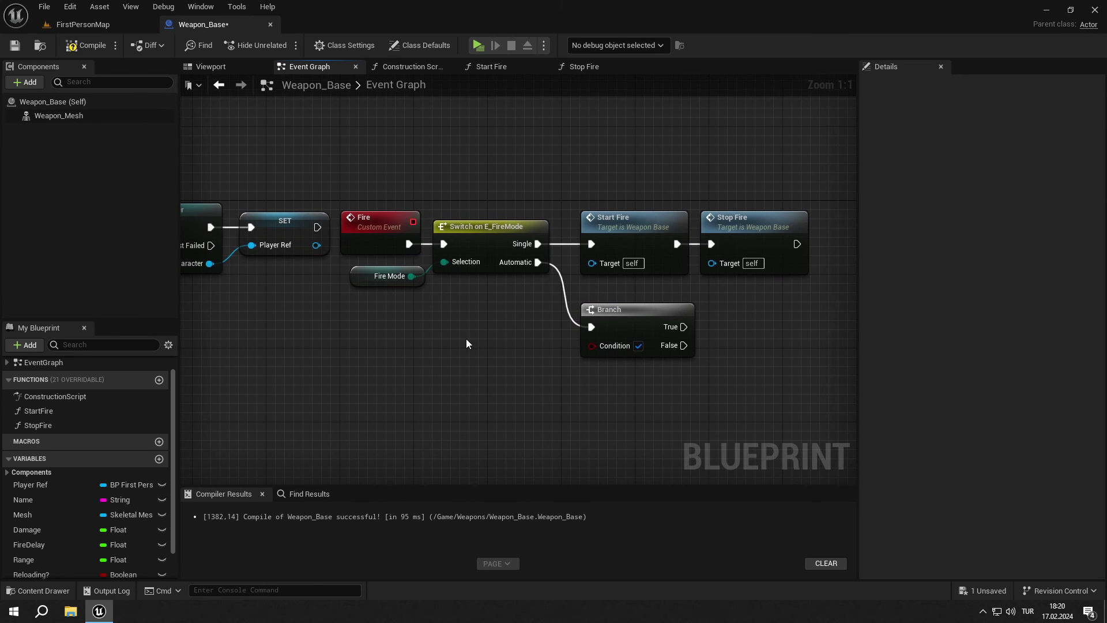
Feed the Branch condition with Shooting? read from Player Ref and align these nodes in a straight row
ctrl+drag(44, 486, 589, 345)
text(get Shoo)
key(Return)
click(519, 351)
ctrl+click(609, 335)
key(q)
drag(414, 354, 404, 354)
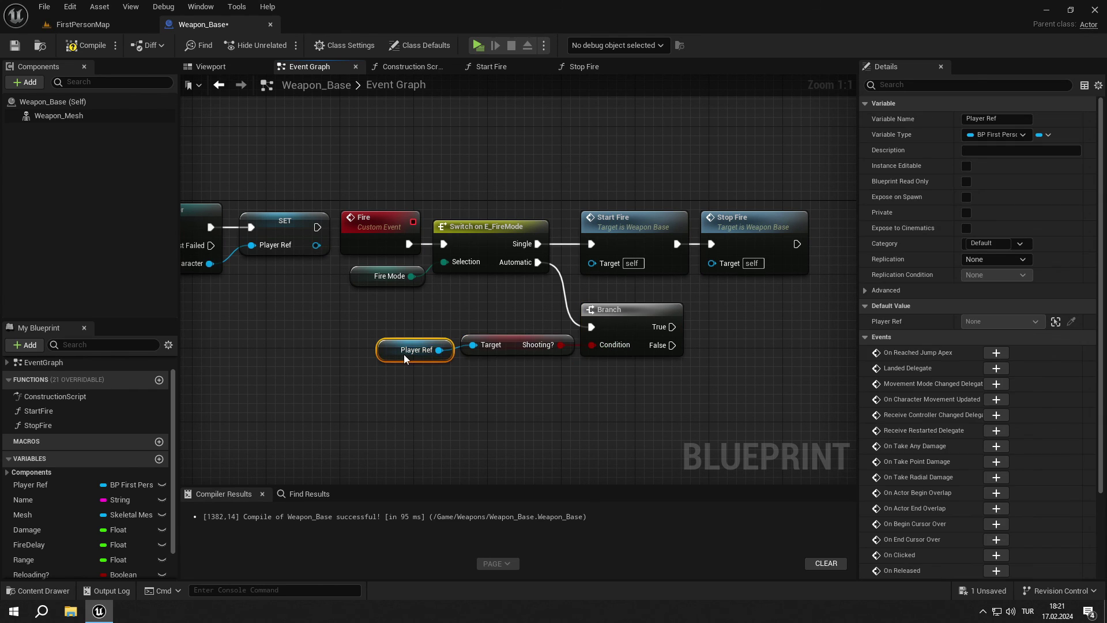
ctrl+click(508, 345)
key(q)
click(511, 316)
Call Start Fire from the Branch's True output and straighten the connection
right_drag(511, 317, 427, 313)
right_drag(712, 331, 661, 343)
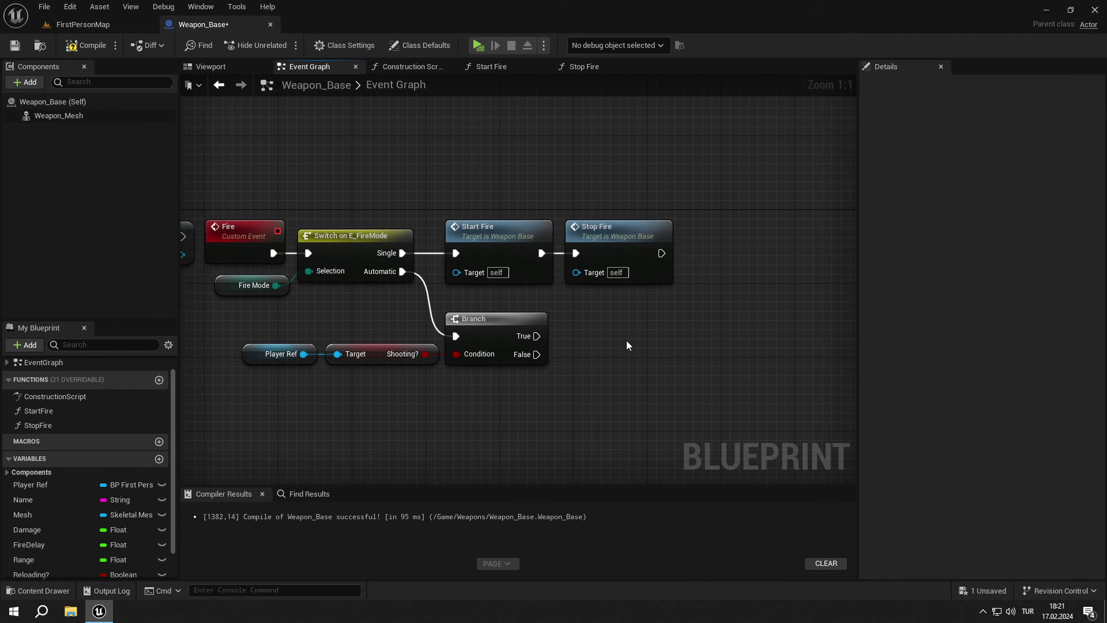
drag(537, 336, 593, 333)
text(start fire)
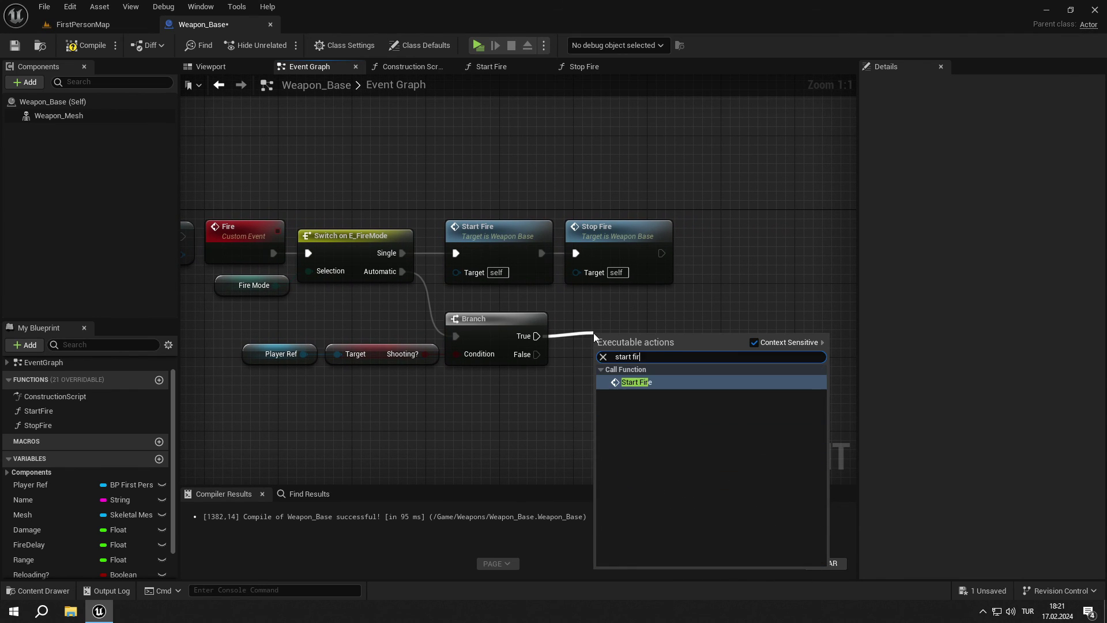
key(Return)
key(q)
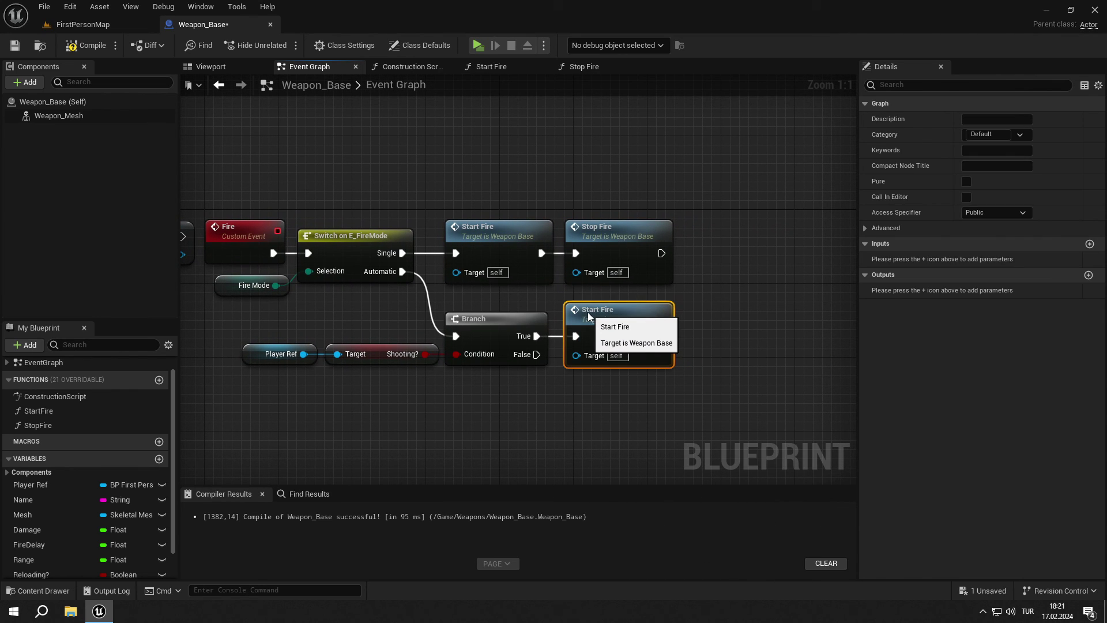
Add a Delay after the Branch's Start Fire call, using the Fire Delay variable as its Duration
click(715, 316)
right_drag(714, 316, 571, 315)
drag(518, 335, 579, 337)
text(delay)
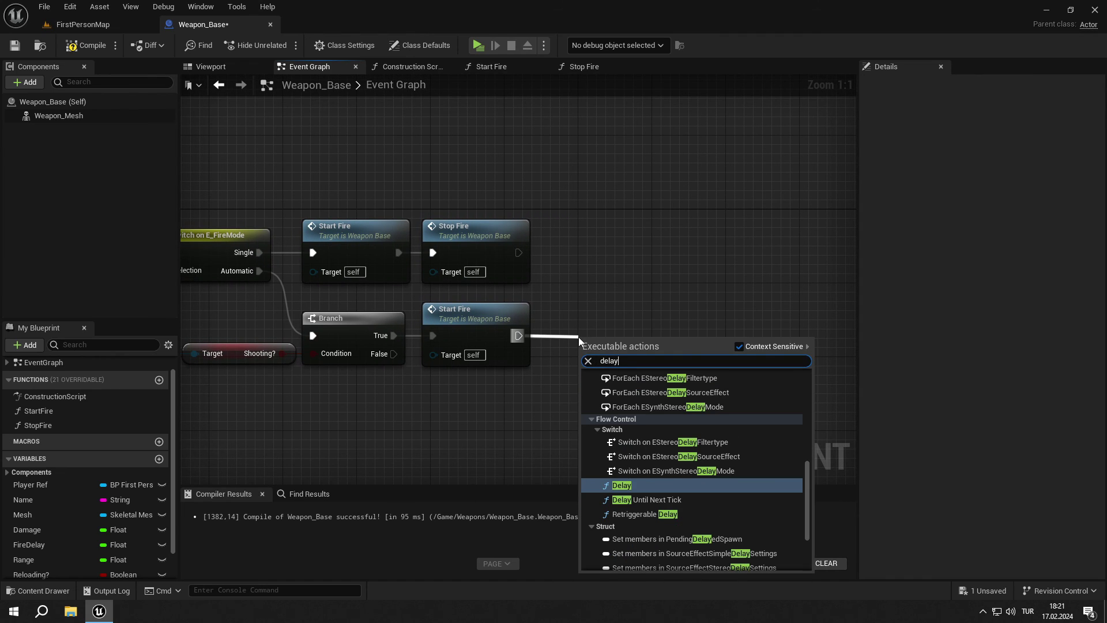
key(Return)
drag(29, 545, 591, 330)
Loop the Delay's Completed output back to the Branch input through two reroute points aligned below the nodes
click(496, 397)
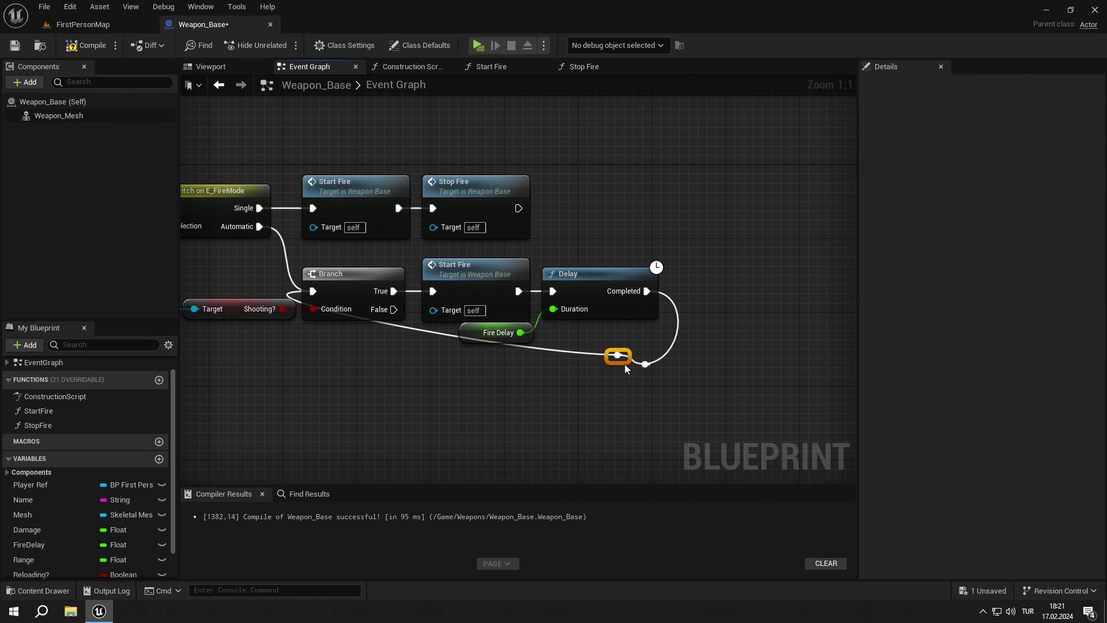
drag(619, 367, 315, 373)
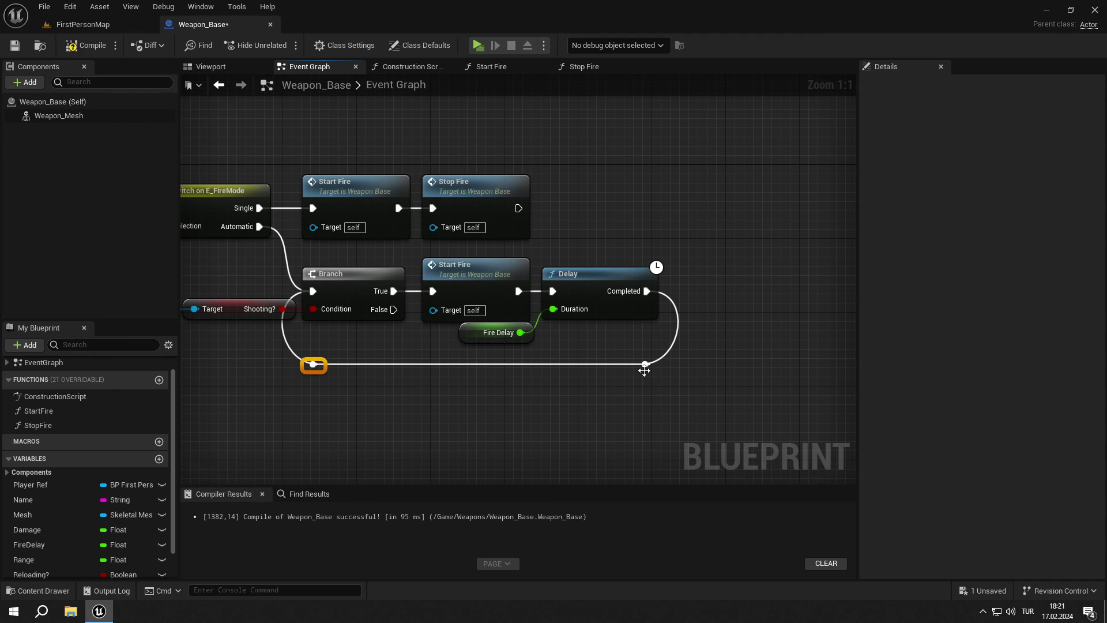
right_drag(613, 388, 717, 377)
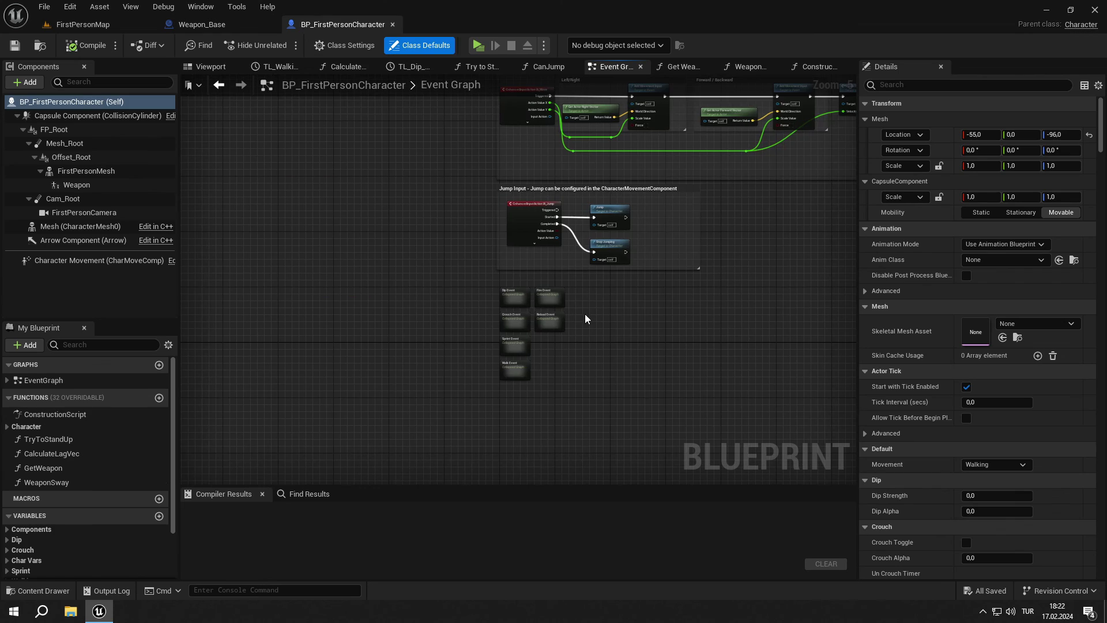
In BP_FirstPersonCharacter's Fire Event graph, call Stop Fire on Get Weapon's output after the Shooting? SET node on IA_Shoot's Completed path
scroll(585, 314, up, 2)
double_click(545, 238)
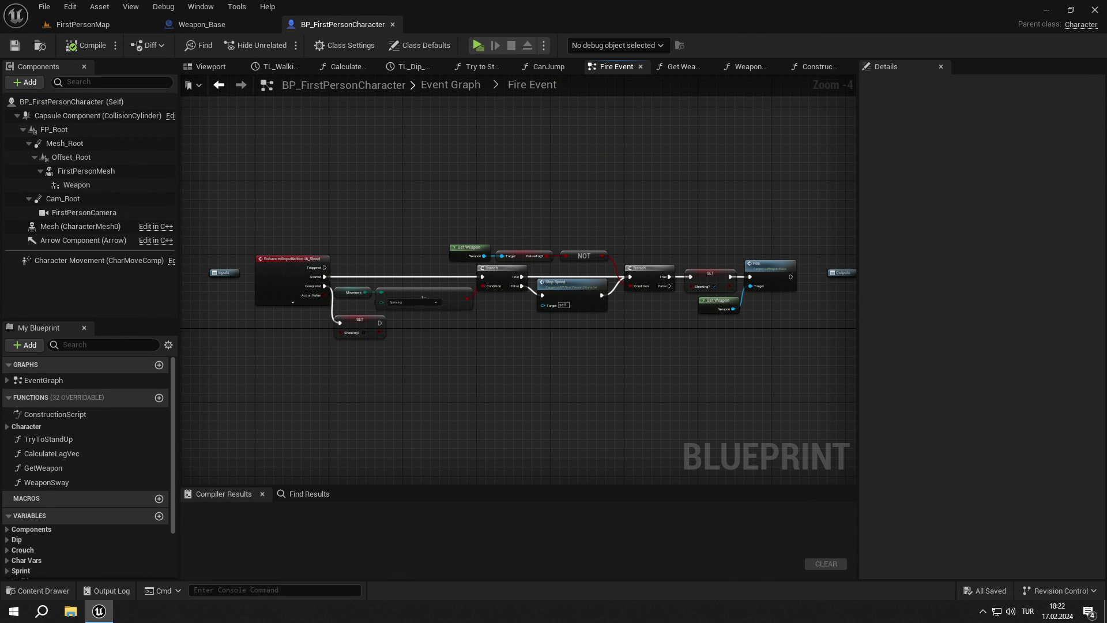
scroll(306, 366, up, 4)
drag(64, 467, 498, 301)
text(stop fire)
key(Return)
drag(425, 299, 424, 306)
click(491, 374)
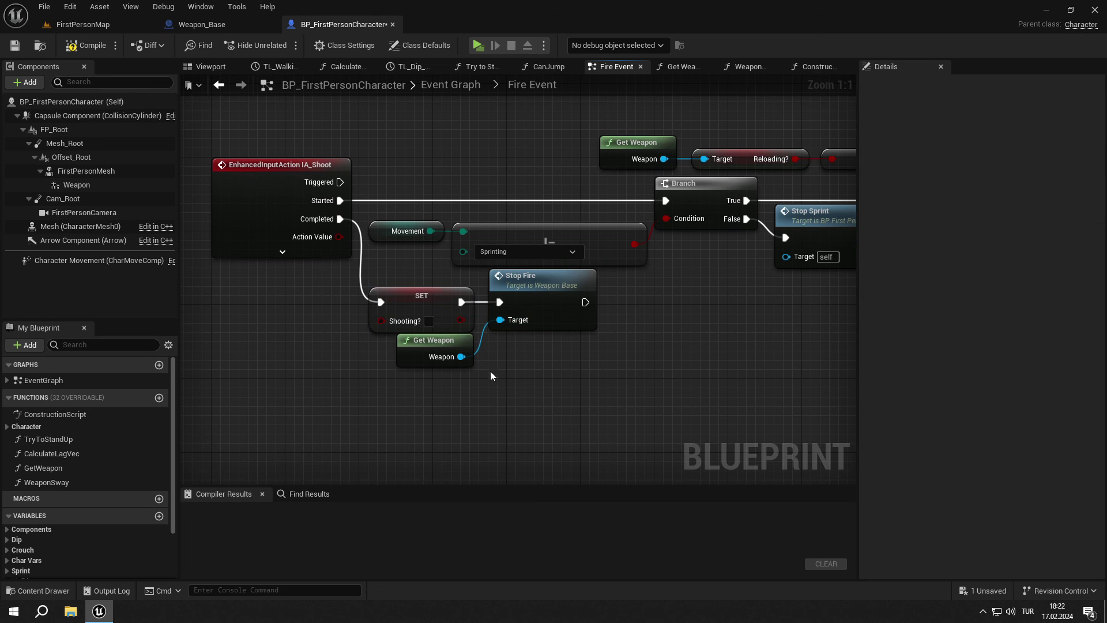